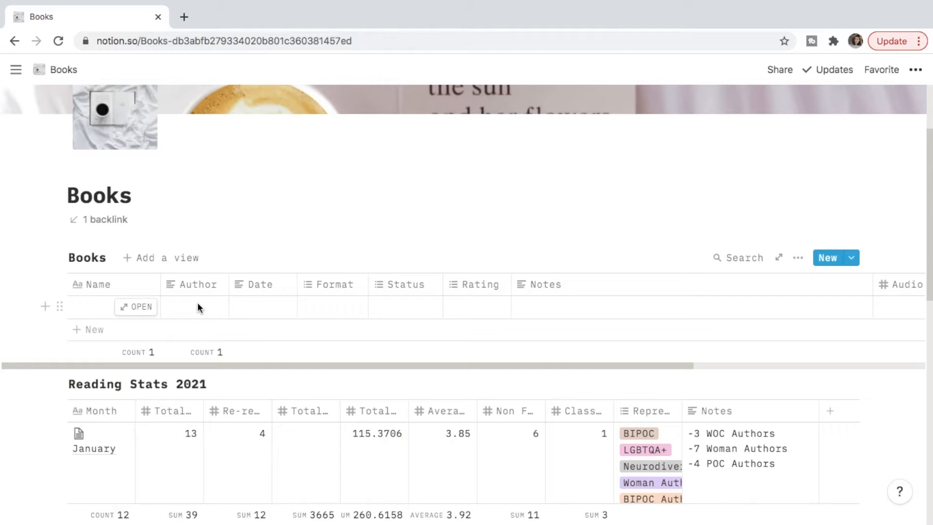
- Examine the Reading Stats 2021 table and the January entry's properties and book list, closing the entry when finished
scroll(27, 308, "down", 5)
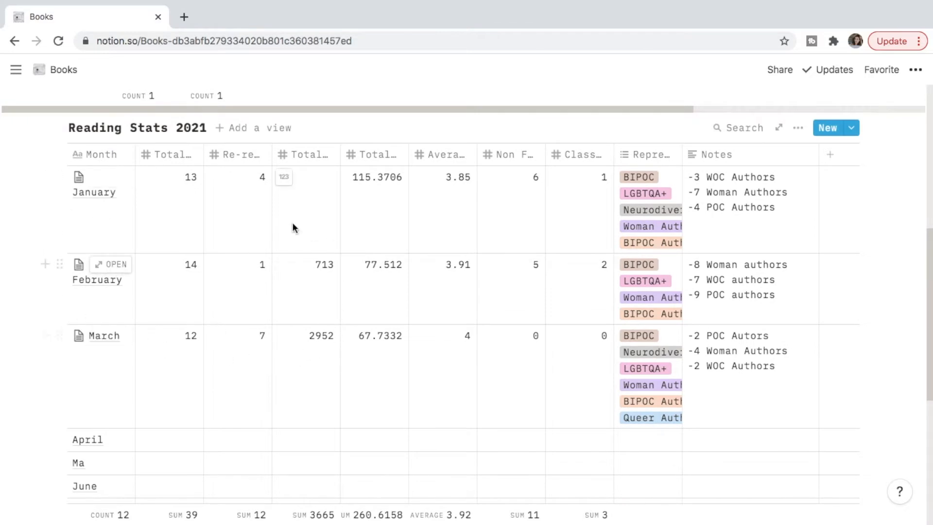
scroll(229, 431, "down", 1)
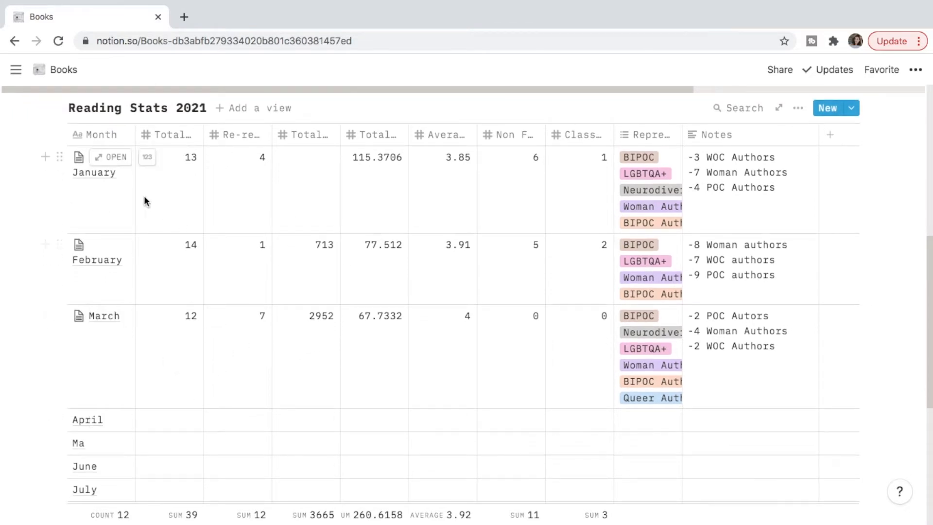
left_click(110, 161)
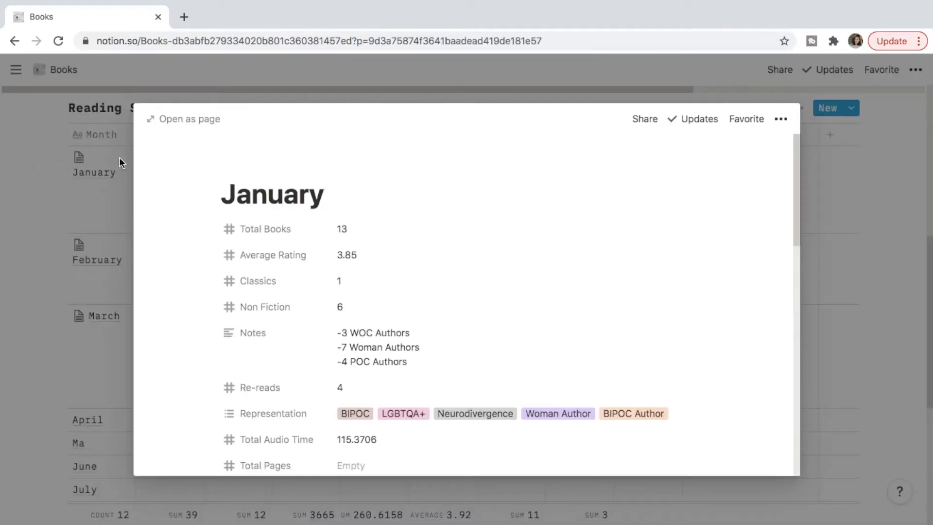
scroll(420, 271, "down", 2)
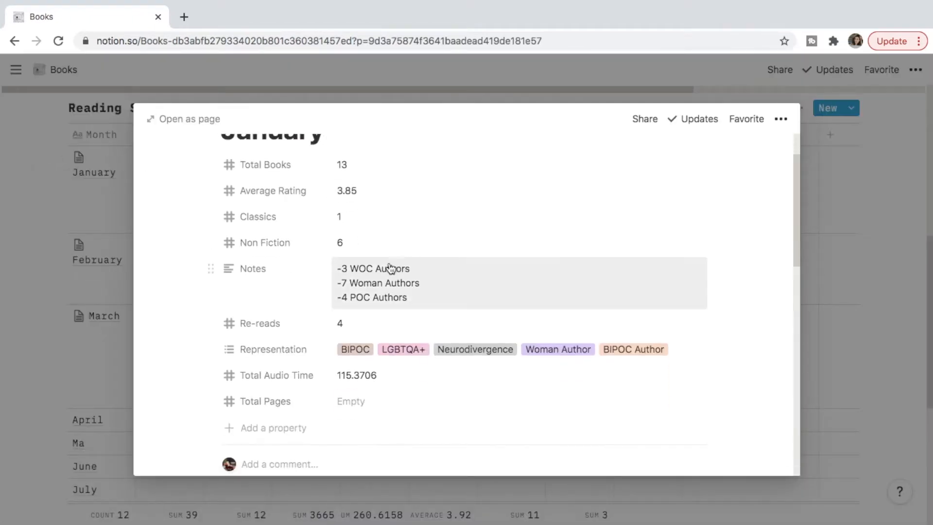
scroll(417, 334, "down", 2)
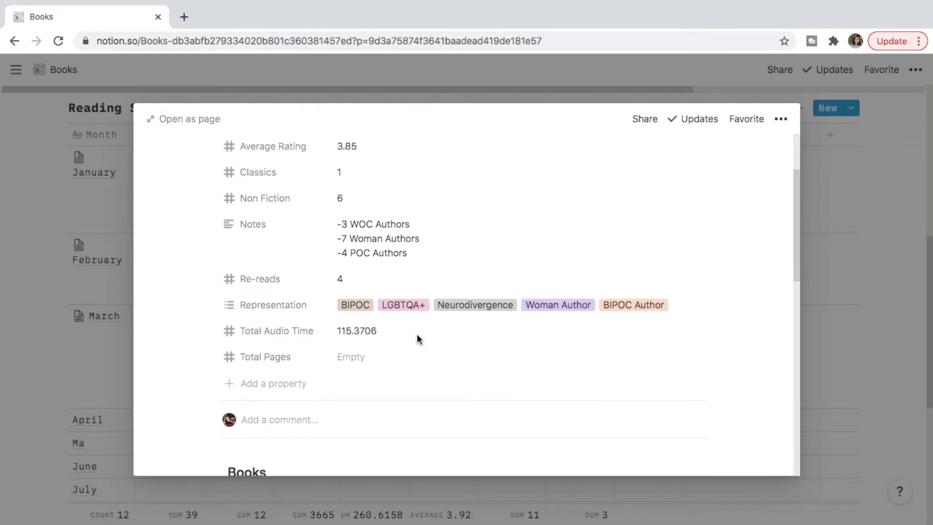
scroll(417, 334, "up", 2)
scroll(417, 334, "down", 2)
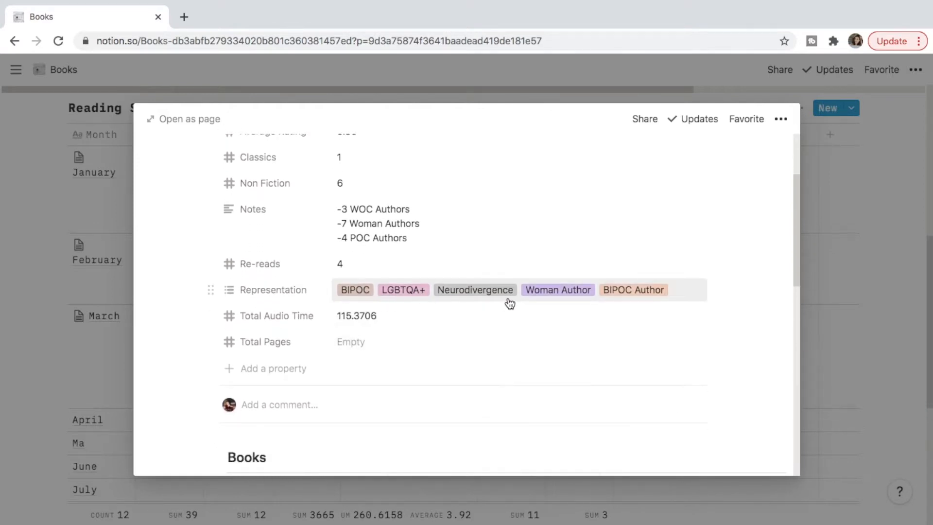
scroll(509, 303, "down", 2)
scroll(439, 329, "down", 4)
scroll(439, 331, "down", 15)
scroll(438, 326, "up", 5)
scroll(358, 193, "up", 5)
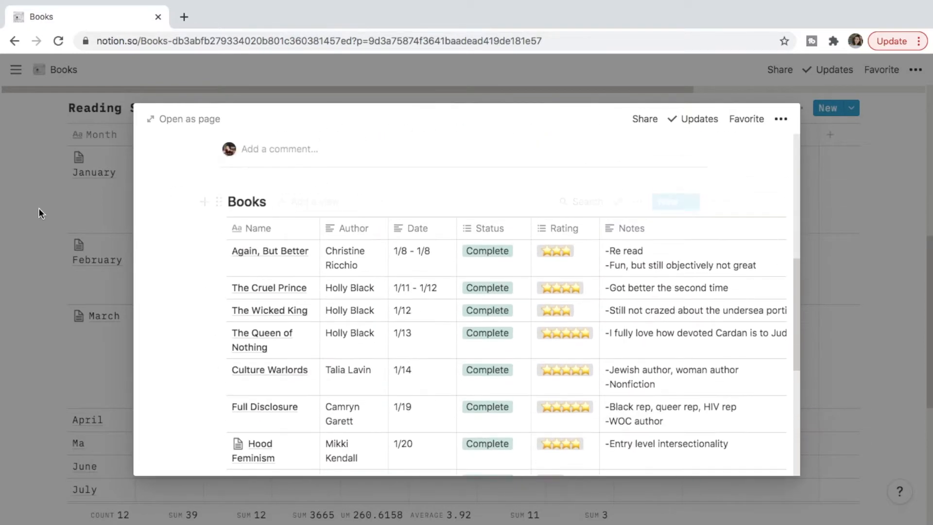
left_click(39, 212)
- Duplicate the private Books page and open the copy
scroll(37, 208, "up", 5)
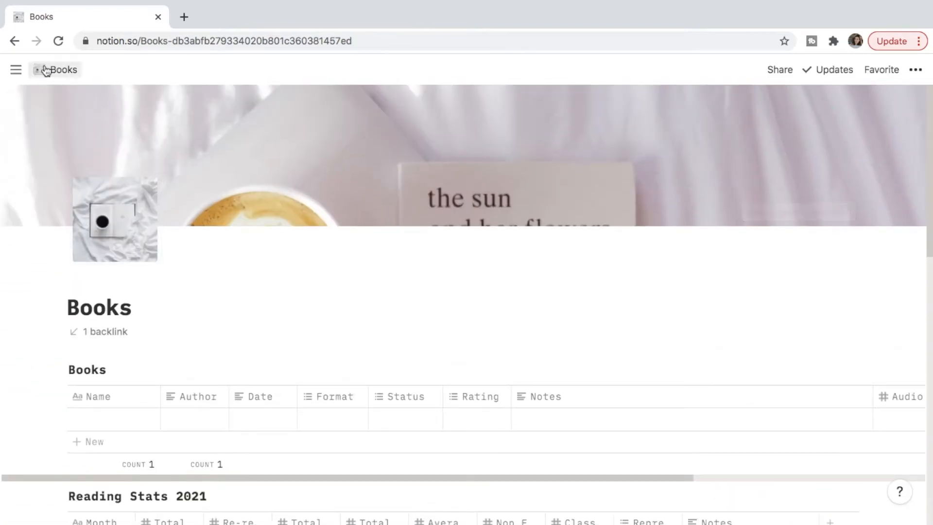
mouse_move(15, 69)
left_click(121, 308)
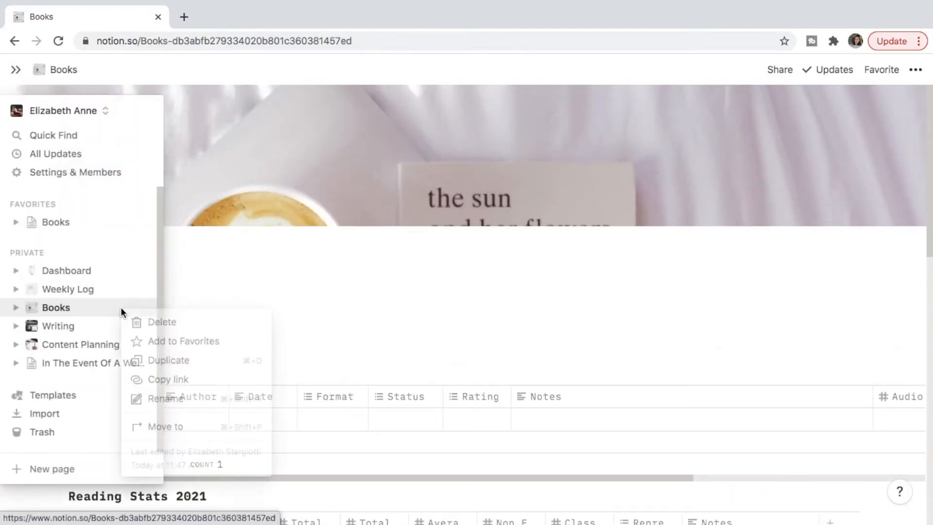
left_click(151, 360)
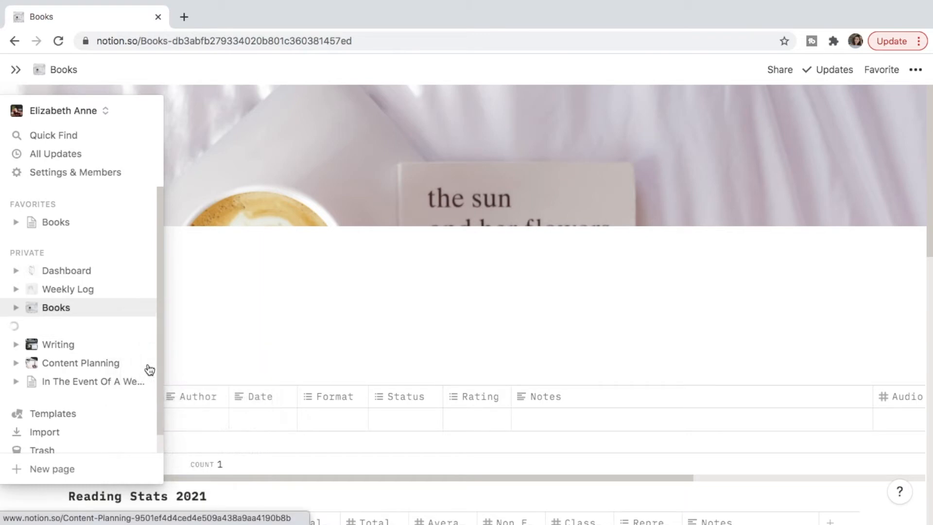
left_click(96, 327)
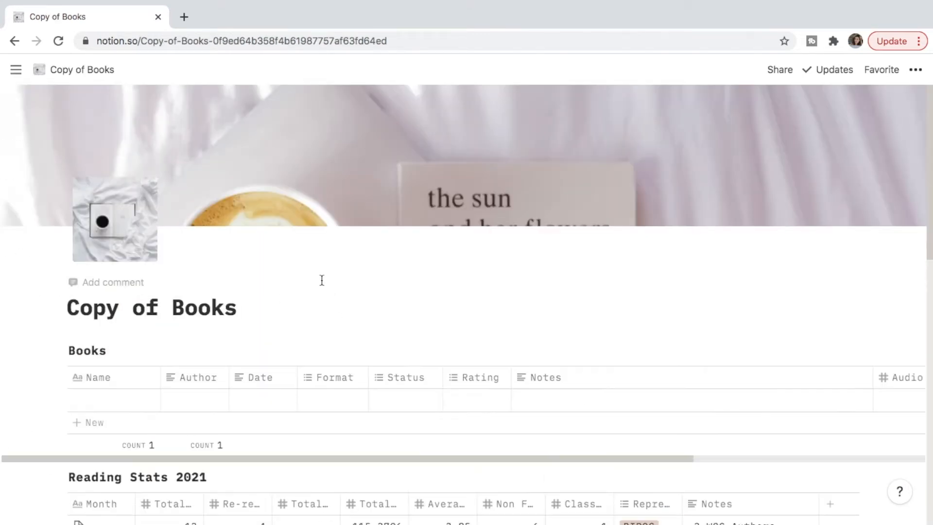
- Delete both tables from the copied page and rename the page "Book Log"
left_click_drag(33, 354, 211, 496)
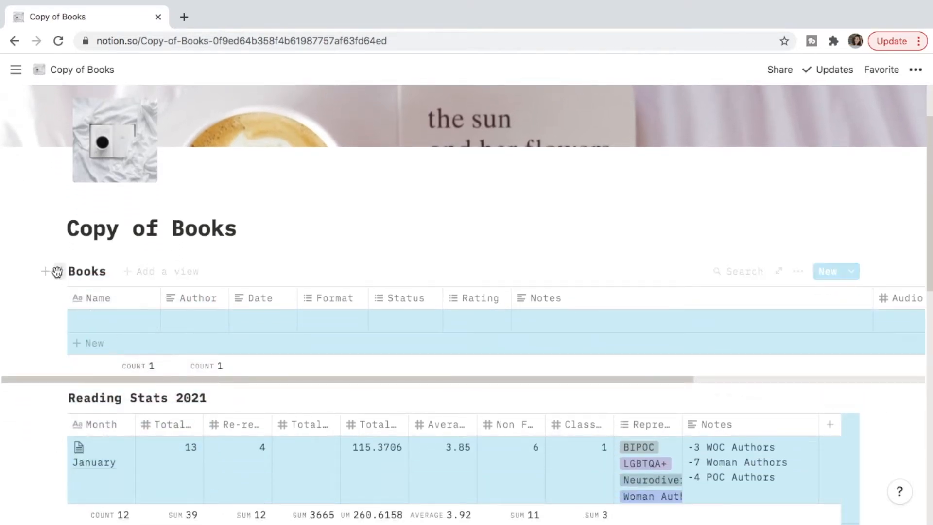
left_click(58, 273)
left_click(87, 236)
left_click(177, 380)
left_click_drag(243, 315, 77, 308)
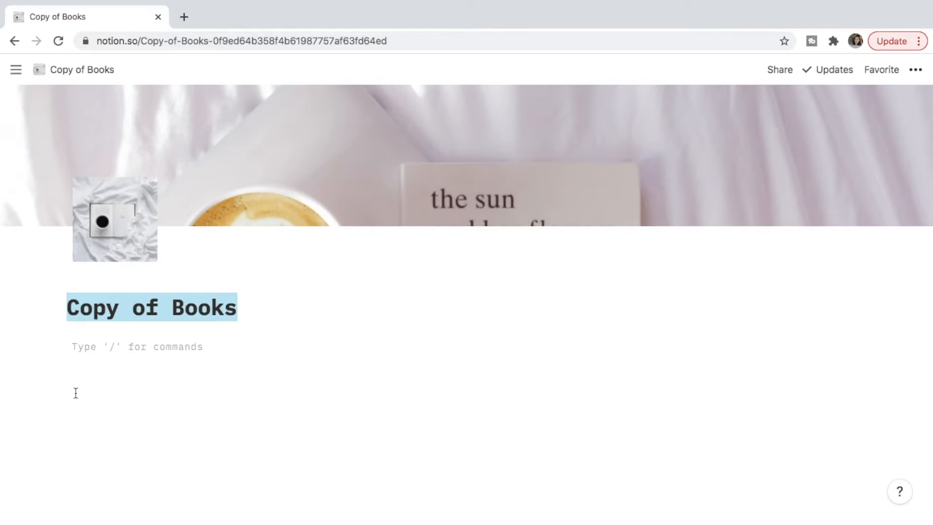
type("Book  Log")
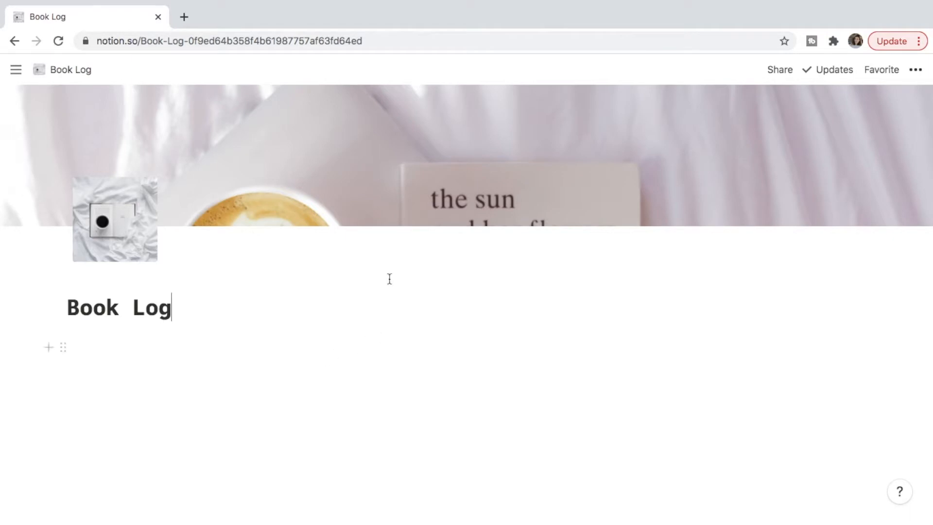
- Review the emoji, image upload and link options for the page icon without choosing a new one
left_click(118, 222)
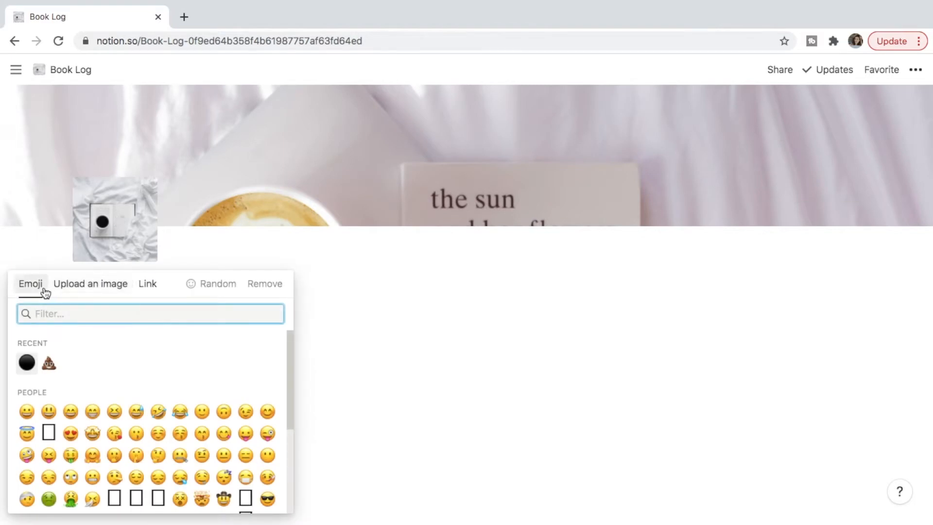
left_click(77, 287)
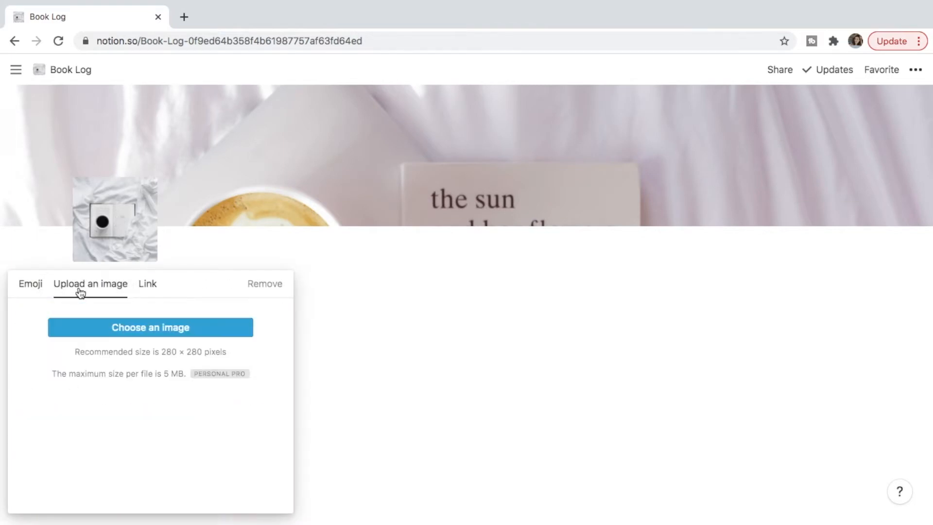
left_click(148, 287)
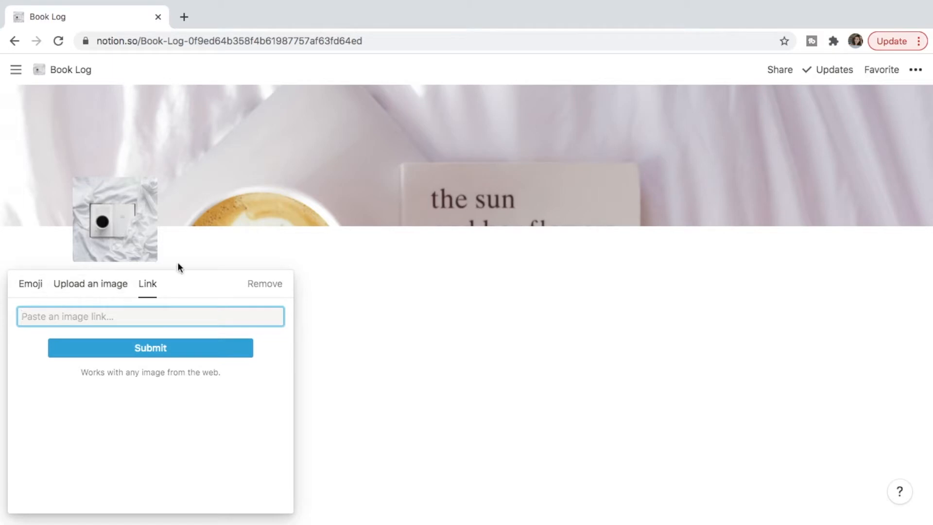
left_click(200, 252)
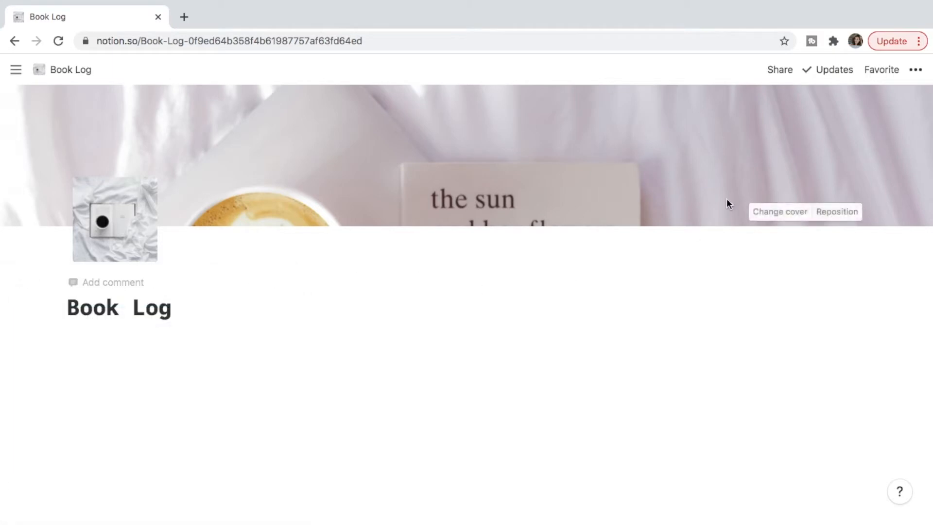
- Review the cover image sources for the page: Gallery, Upload, Link and Unsplash
left_click(766, 212)
scroll(602, 301, "down", 4)
scroll(623, 329, "up", 4)
left_click(625, 238)
left_click(658, 242)
left_click(711, 239)
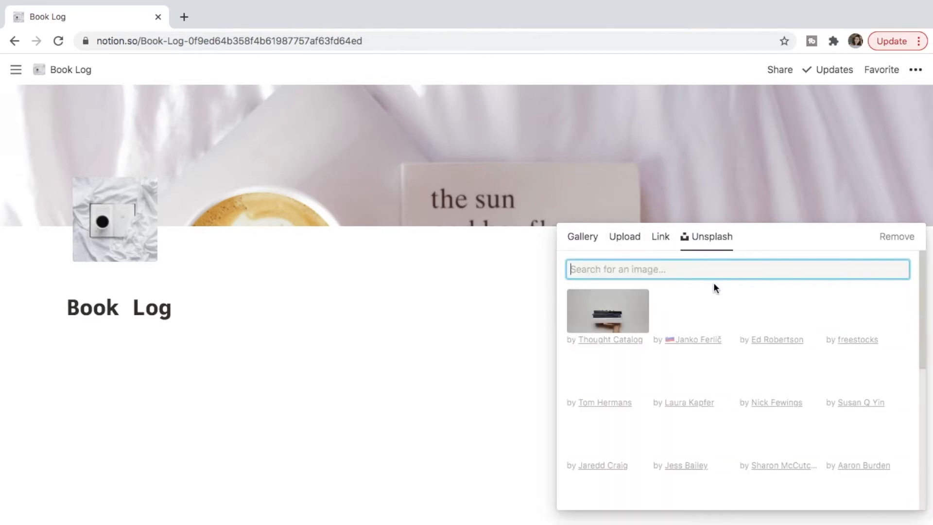
scroll(784, 398, "down", 6)
scroll(784, 401, "up", 6)
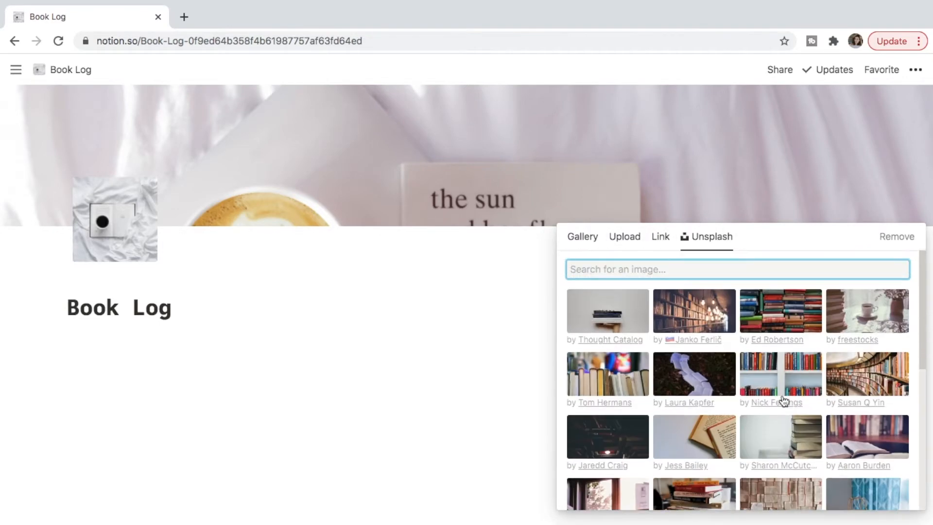
- Search the Unsplash covers for "Books and coffee" and browse the images
type("Books and coffee")
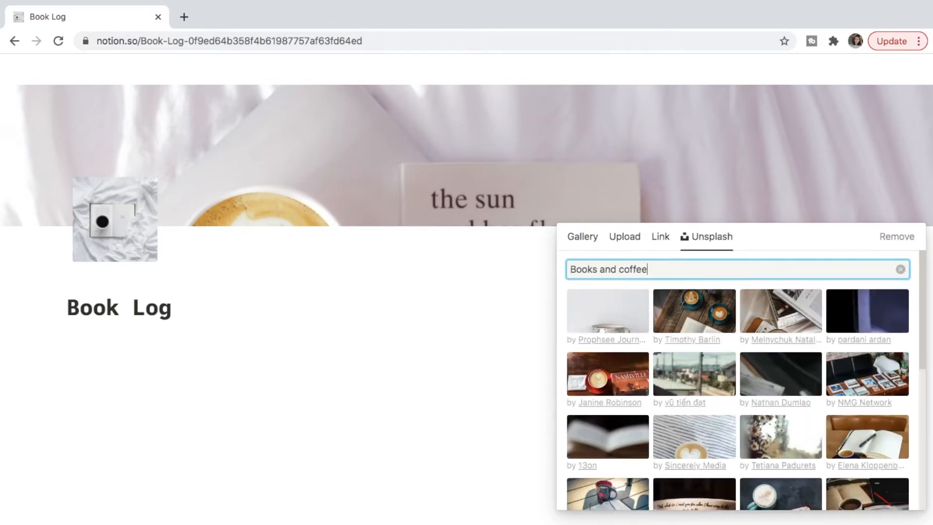
scroll(753, 366, "down", 3)
scroll(753, 366, "down", 5)
scroll(724, 314, "up", 5)
scroll(724, 314, "up", 2)
- Search the Unsplash covers for "library" and browse the images, leaving the picker without choosing a cover
left_click_drag(681, 268, 553, 268)
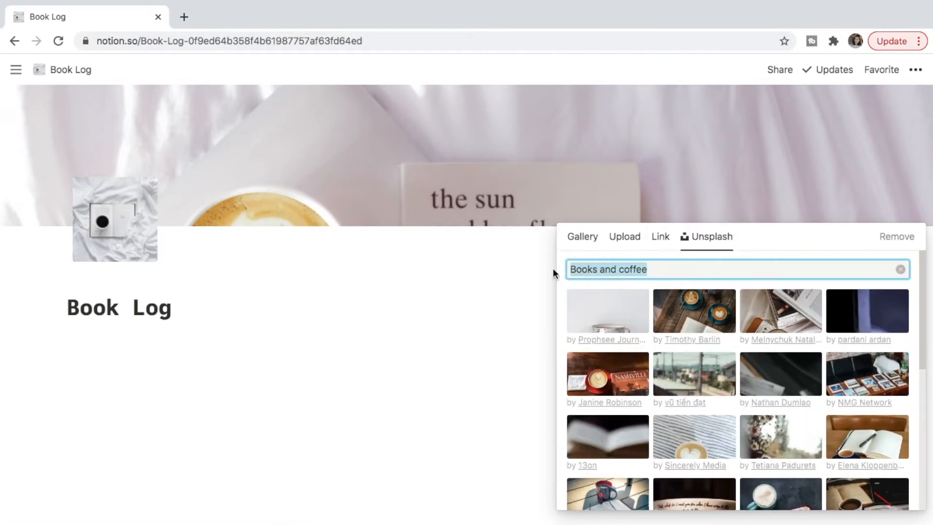
type("library")
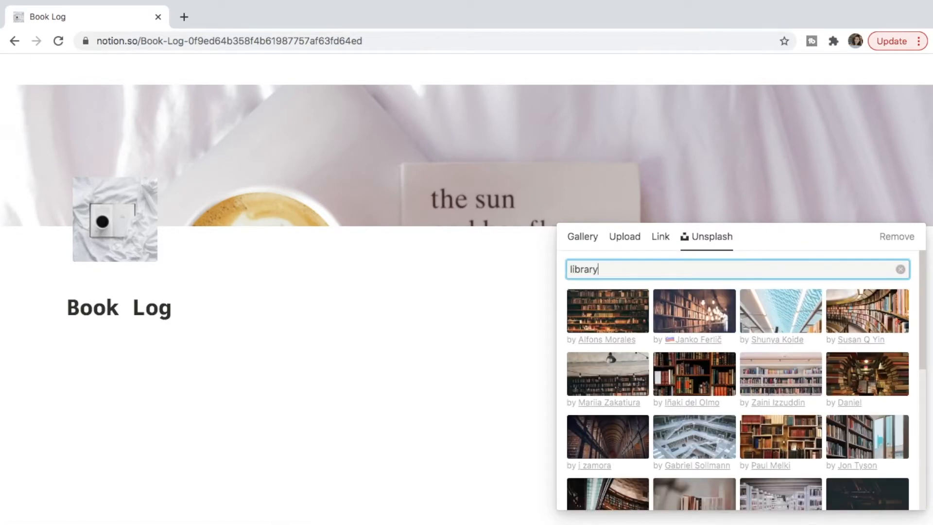
scroll(651, 366, "down", 2)
scroll(651, 371, "down", 4)
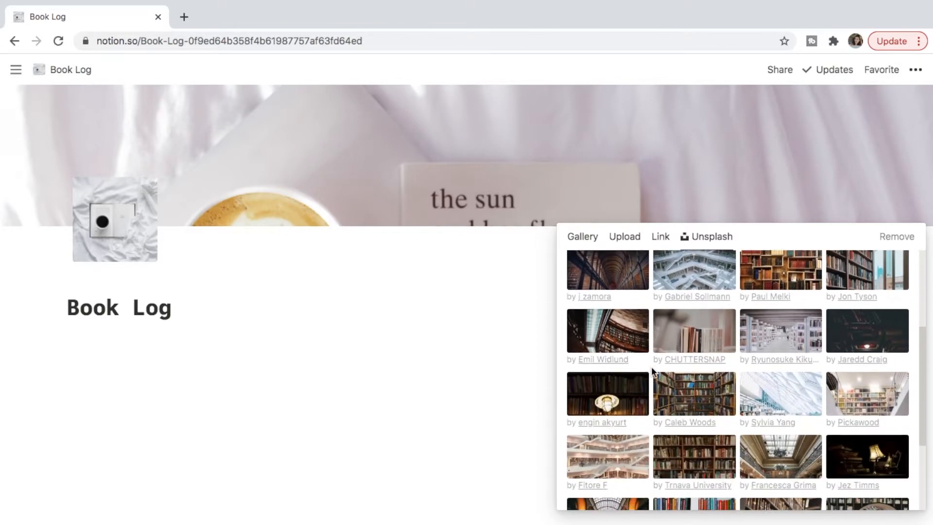
scroll(651, 370, "up", 1)
scroll(651, 366, "up", 3)
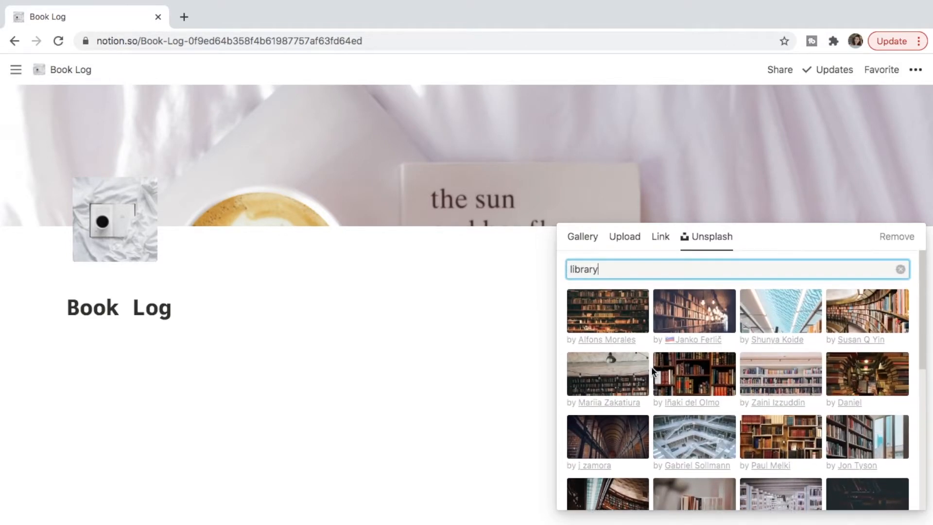
left_click(902, 271)
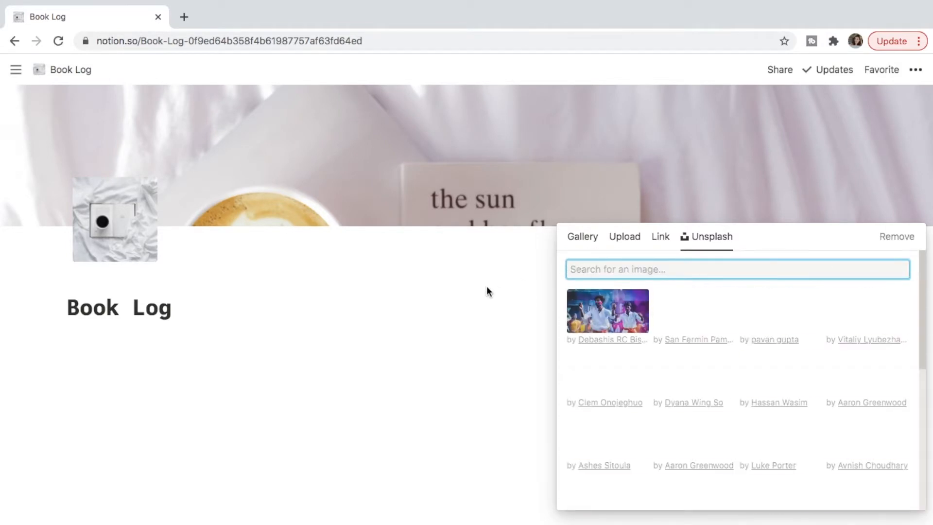
left_click(488, 287)
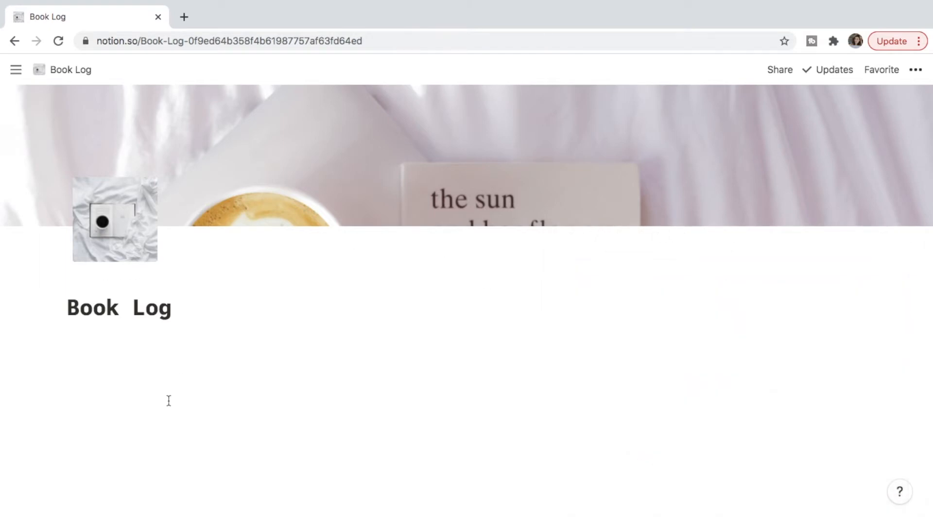
- Insert an inline table database below the page title and name it "April Books"
left_click(108, 355)
type("/")
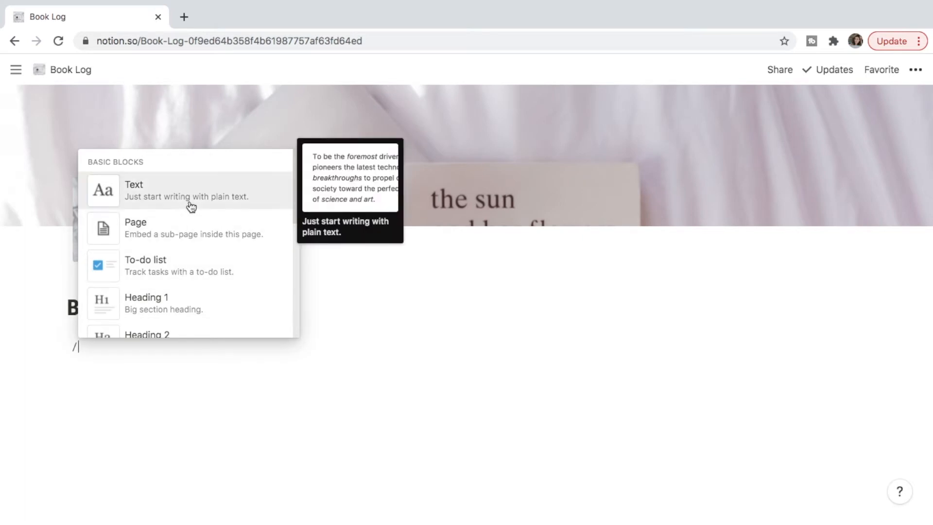
scroll(189, 204, "down", 3)
scroll(190, 205, "down", 10)
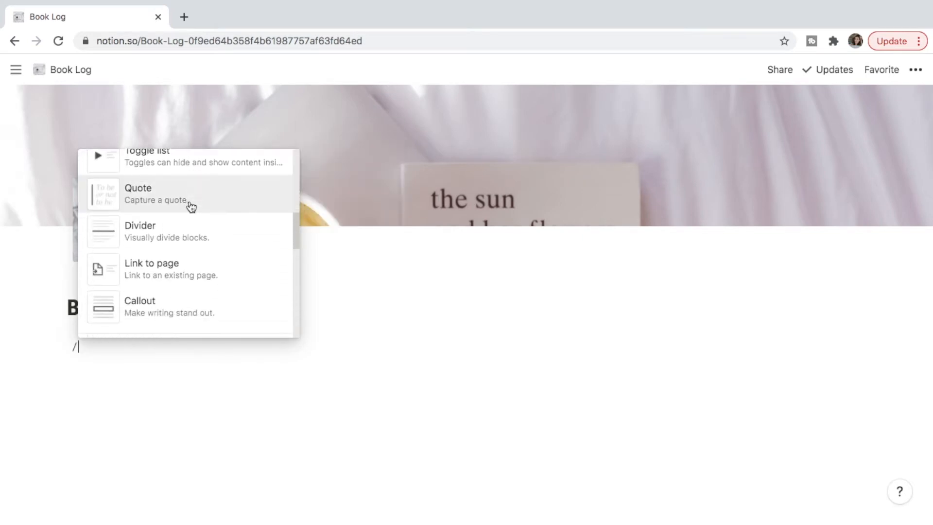
scroll(189, 205, "down", 8)
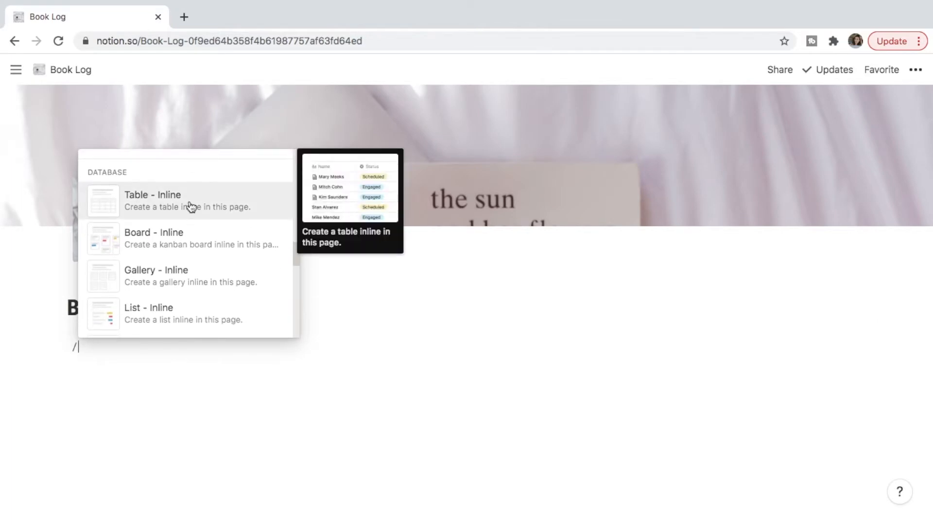
left_click(162, 208)
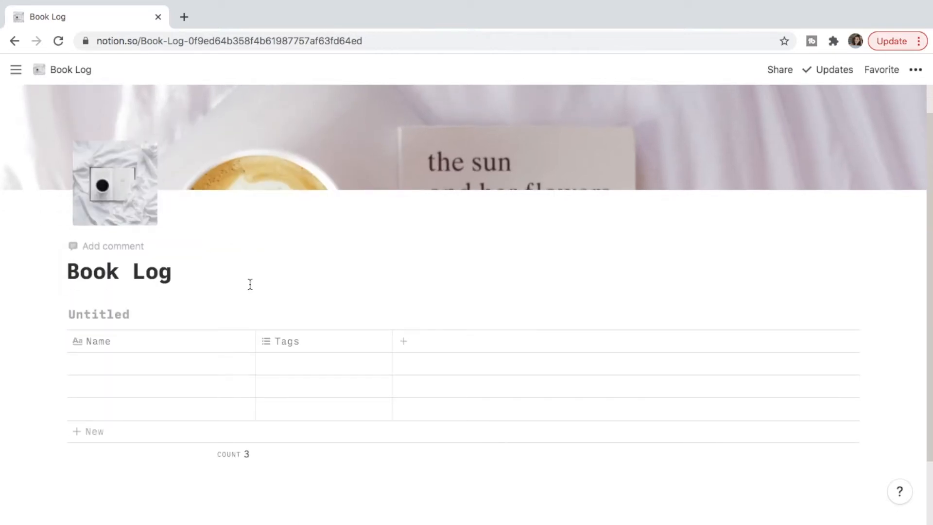
type("Apri")
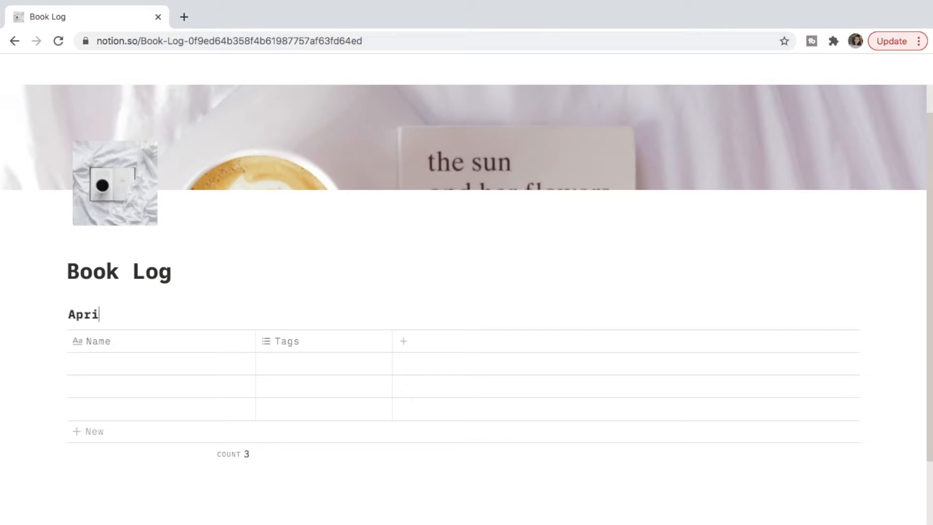
type("l Books")
- Rename the Name column of the April Books table to "Title"
left_click(159, 340)
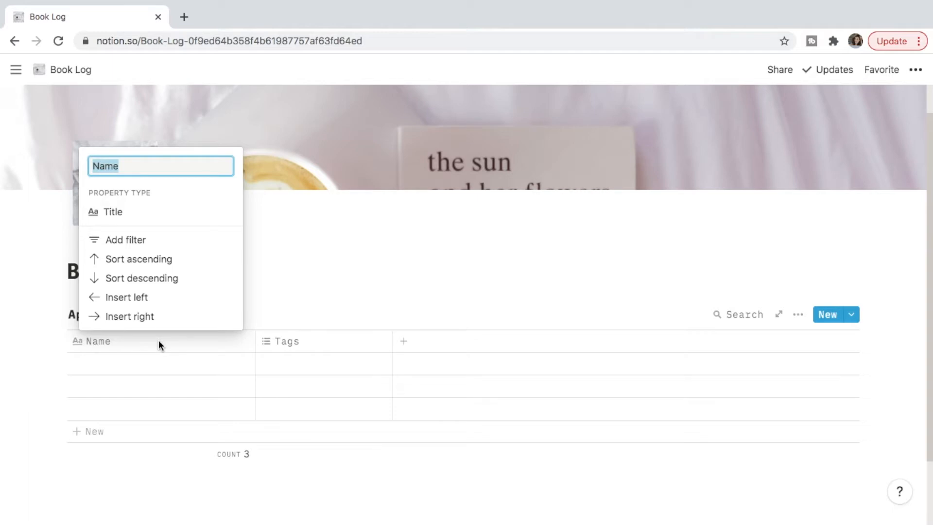
type("Ti")
key("Return")
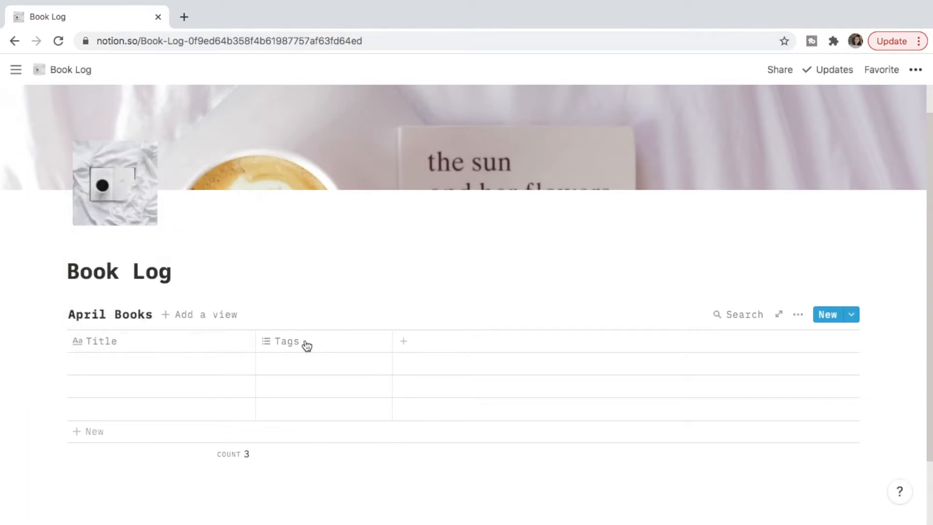
- Rename the Tags column to "Author" and change its property type to Text
left_click(304, 341)
type("Author")
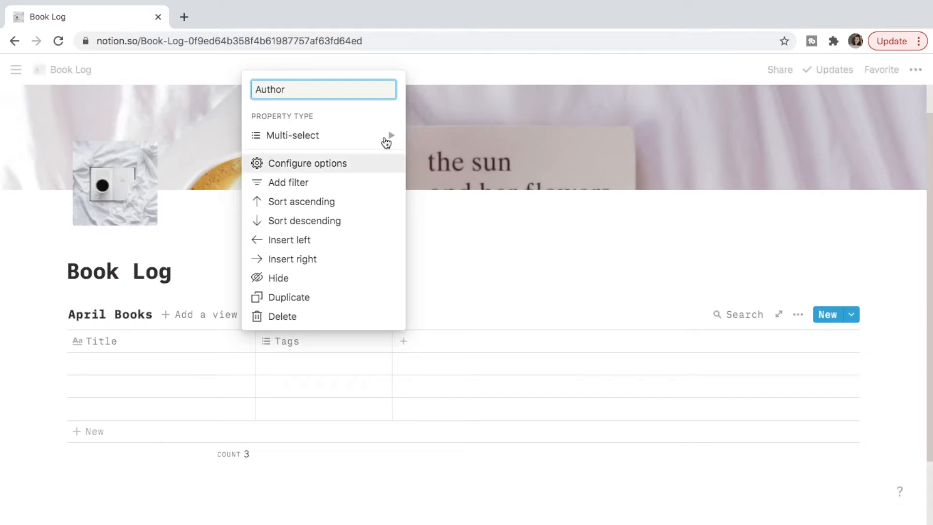
left_click(351, 134)
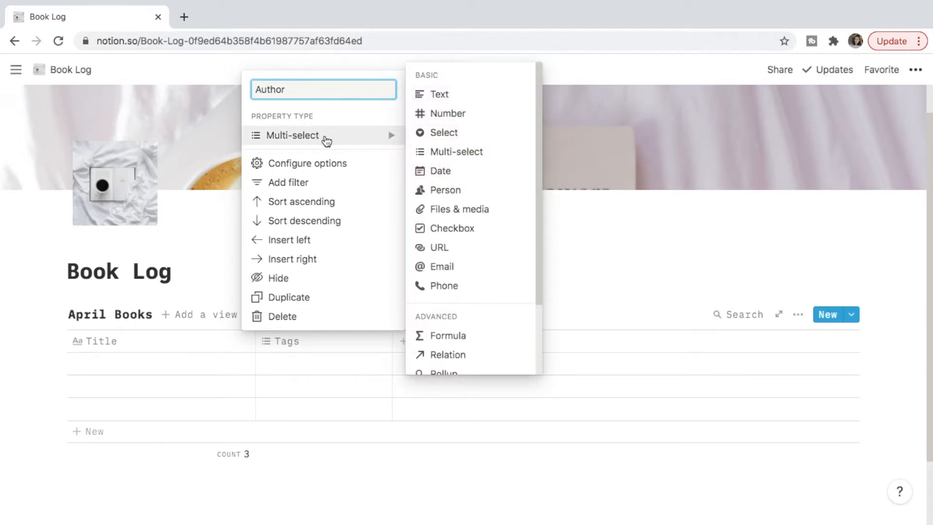
left_click(431, 94)
- Enter "The Lightning Thief" as the title in the first row of the April Books table
left_click(163, 365)
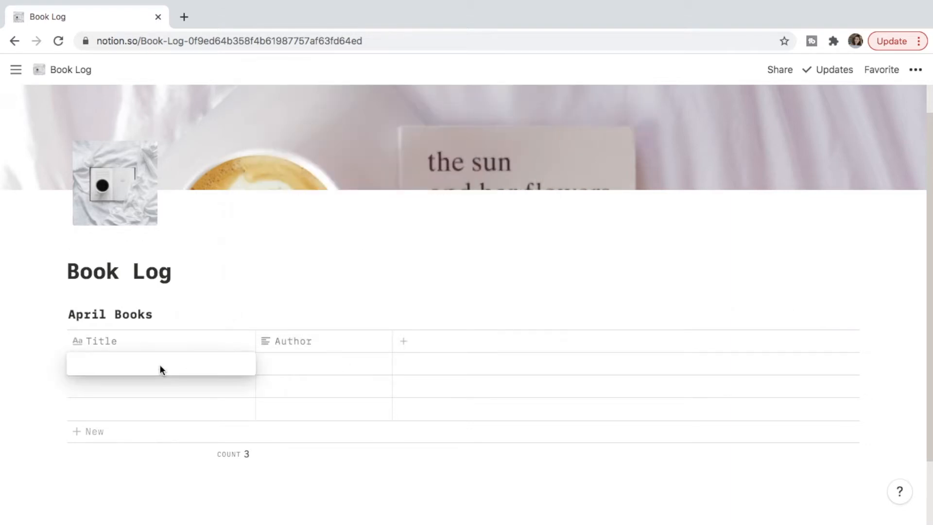
type("The Lightning Theif")
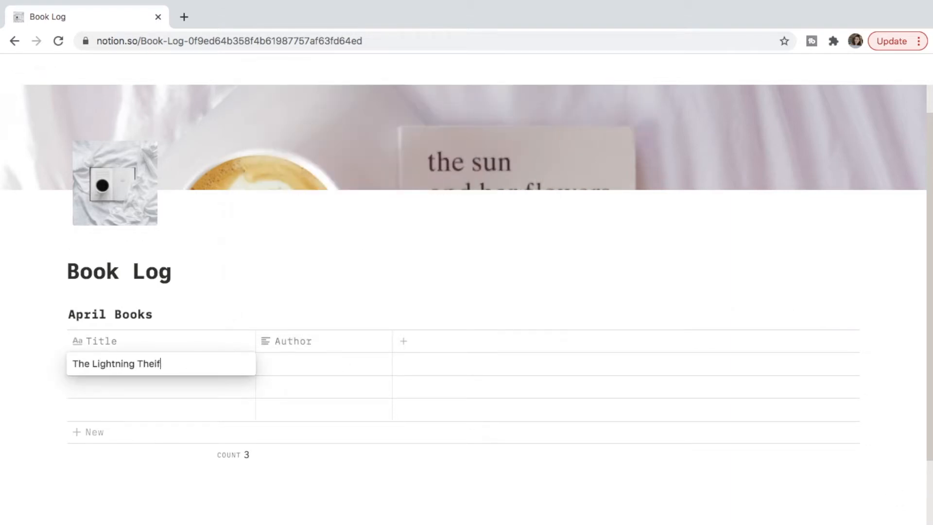
key("Tab")
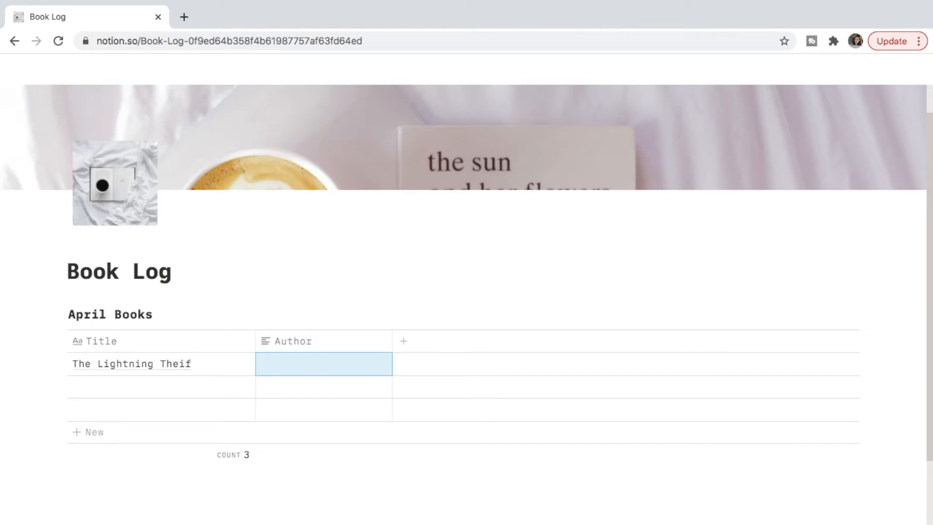
left_click(167, 364)
key("BackSpace")
key("BackSpace")
key("BackSpace")
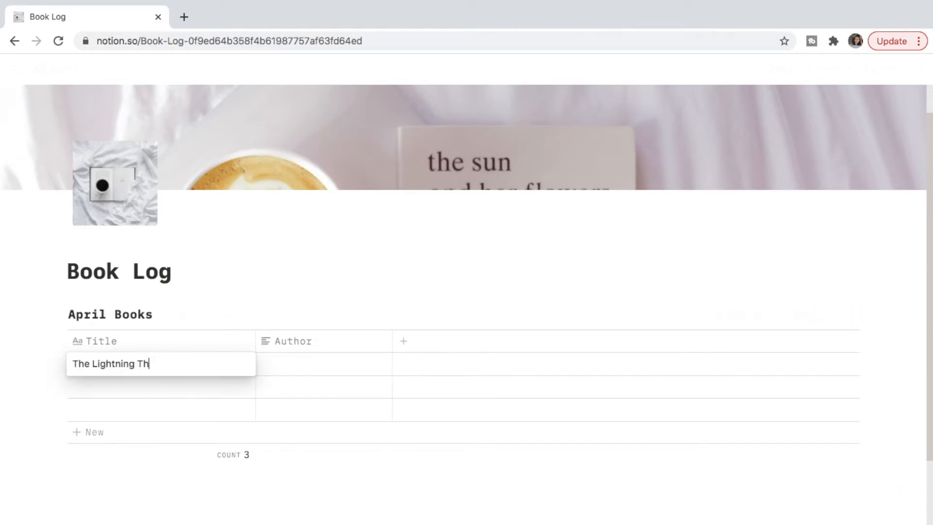
key("Tab")
- Enter "Rick Riordan" as the first book's author and narrow the Title and Author columns
type("Rick")
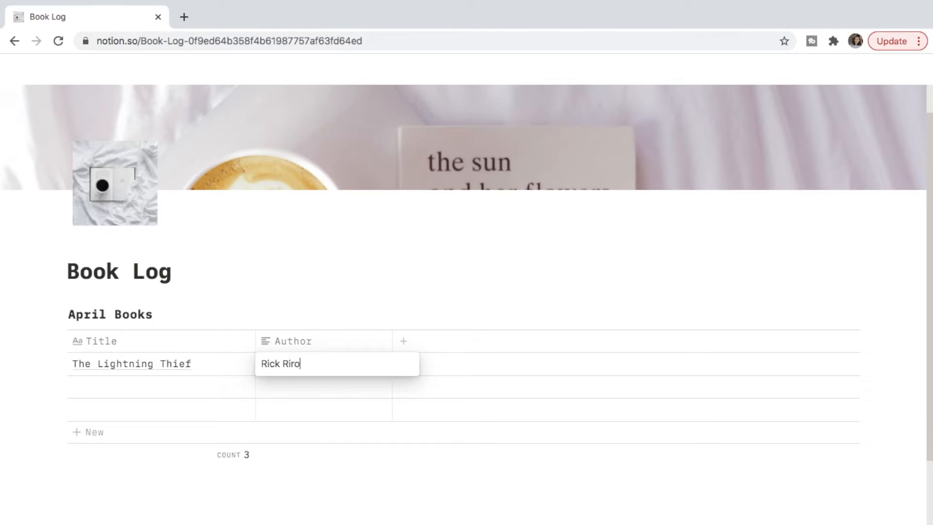
type(" Riordan")
key("Return")
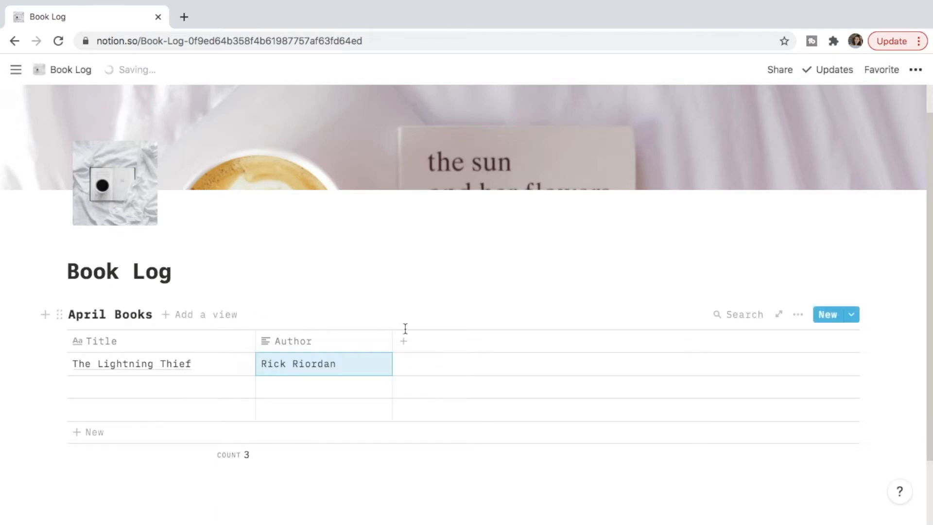
left_click_drag(255, 336, 147, 341)
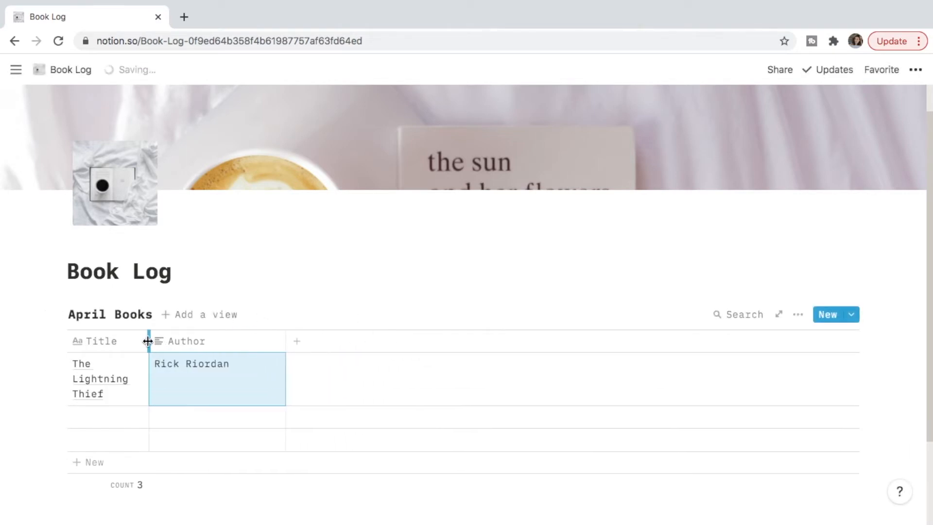
left_click_drag(285, 338, 219, 330)
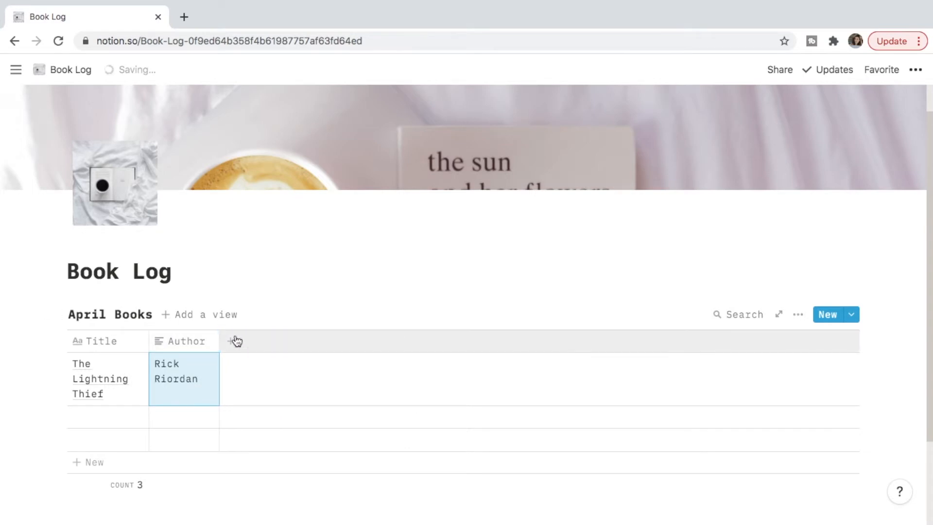
- Add a Date-type column named "Date" after Author and set the first book's date to Mar 29, 2021
left_click(233, 341)
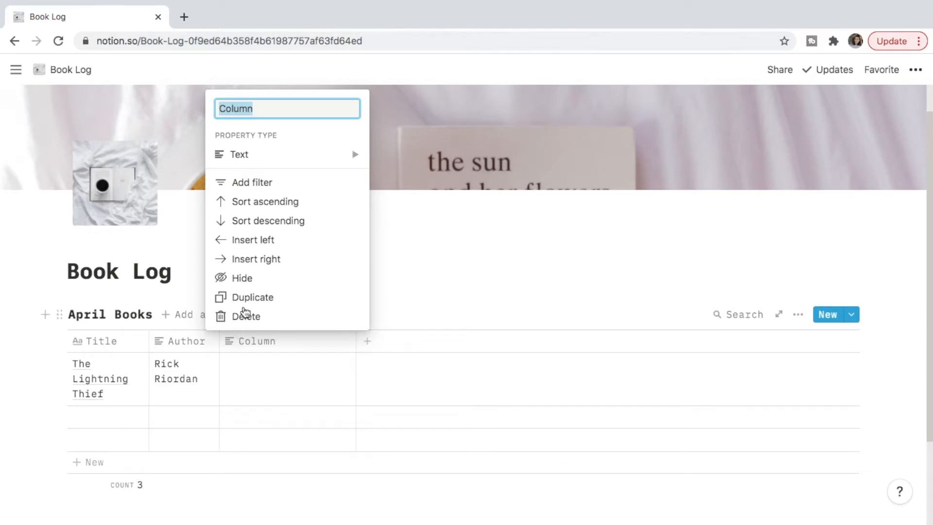
mouse_move(264, 159)
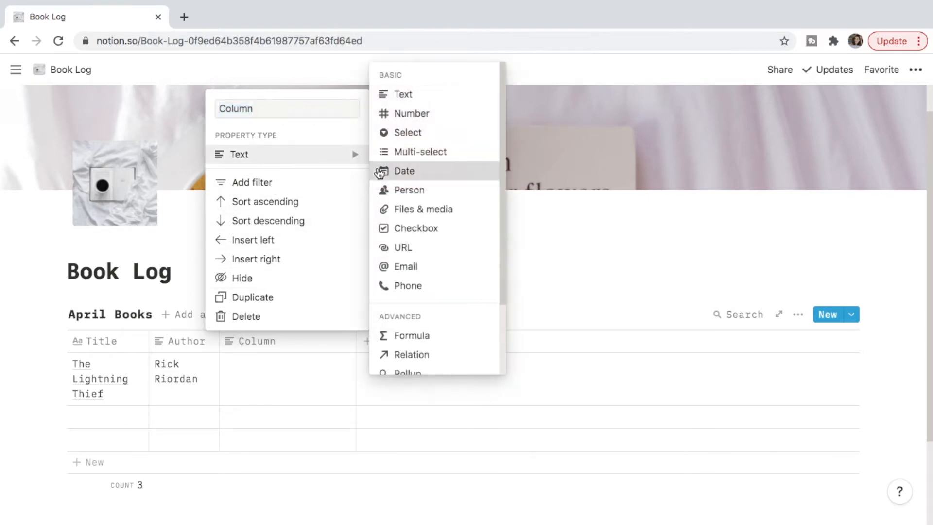
left_click(399, 171)
left_click(275, 341)
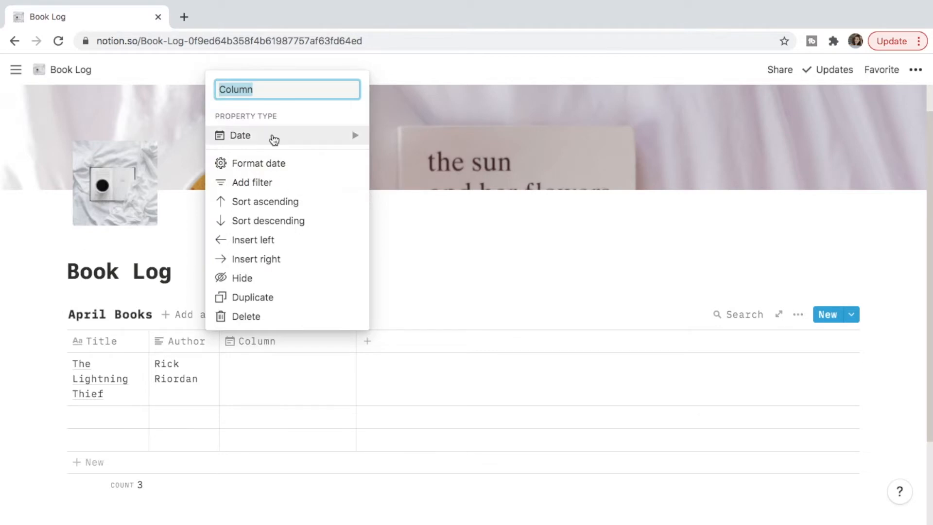
type("Date")
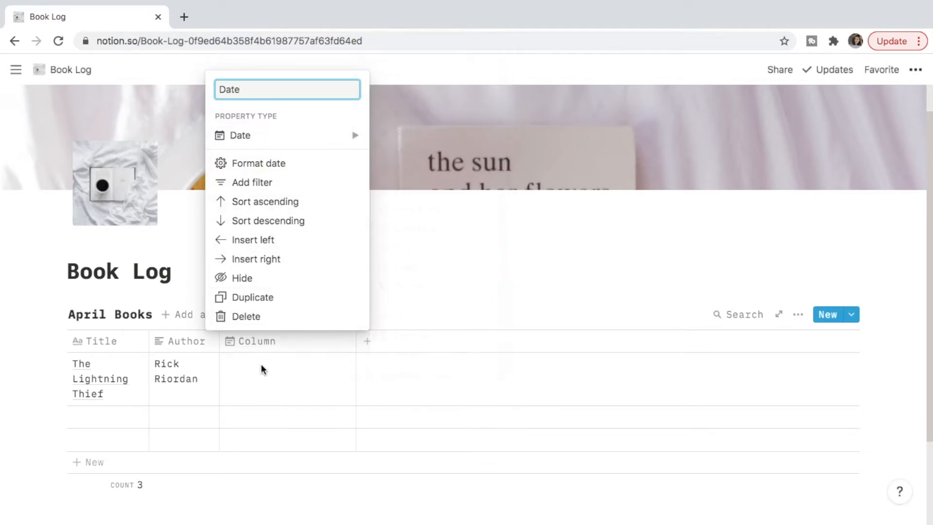
left_click(261, 365)
left_click(255, 373)
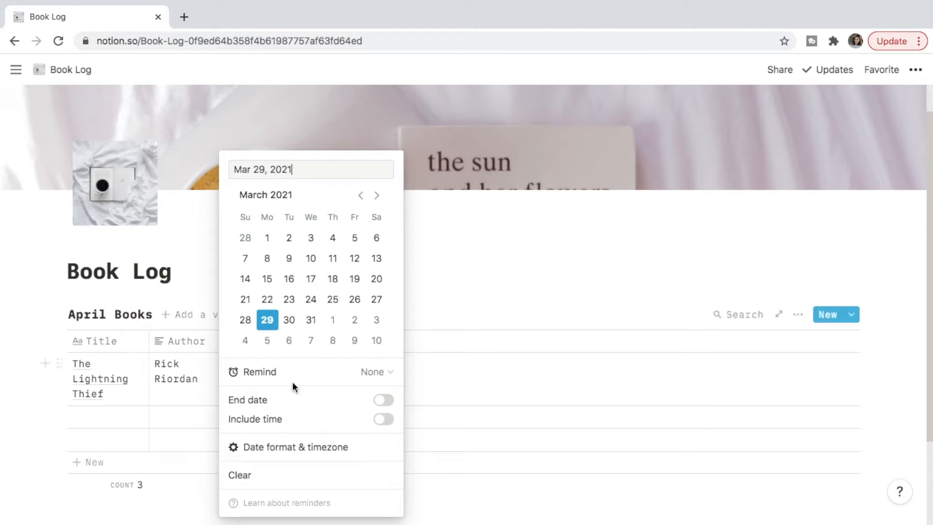
- Try an end date on the first book's date, then switch back to a single date
left_click(382, 400)
left_click(269, 341)
left_click(446, 292)
left_click(305, 383)
left_click(384, 400)
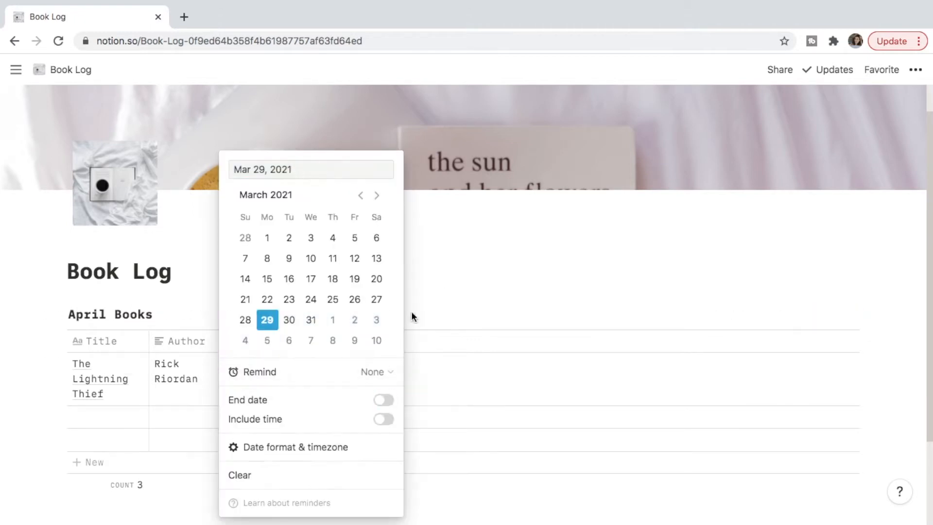
- Narrow the Date column and add a Multi-select column named "Format" after it
left_click(411, 311)
left_click_drag(357, 341, 306, 340)
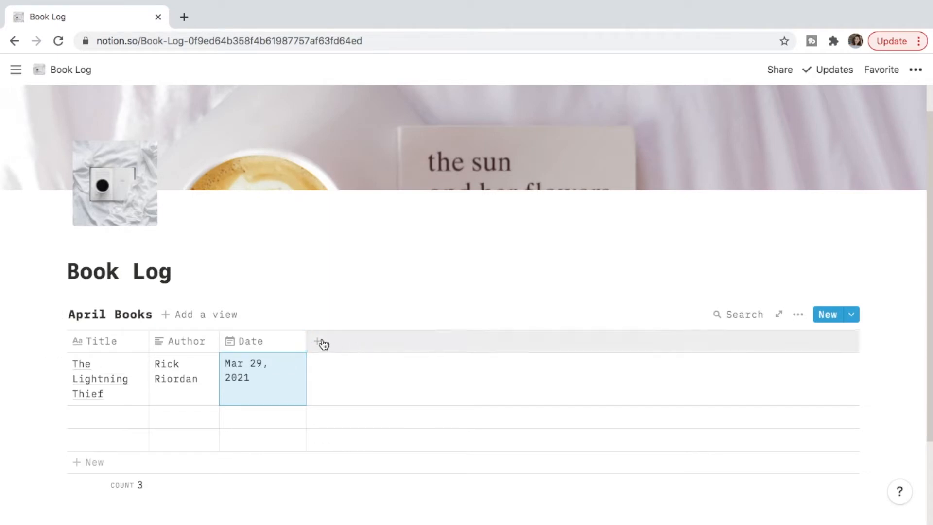
left_click(321, 343)
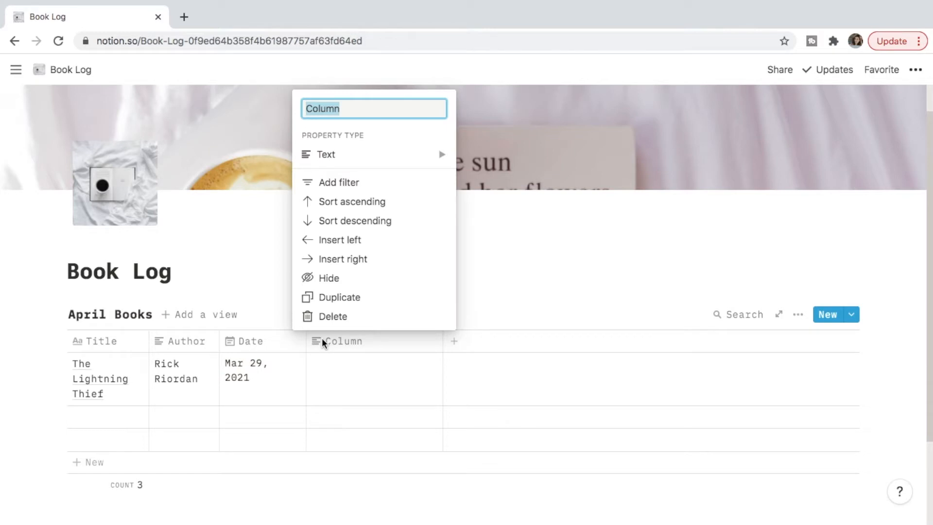
type("Format")
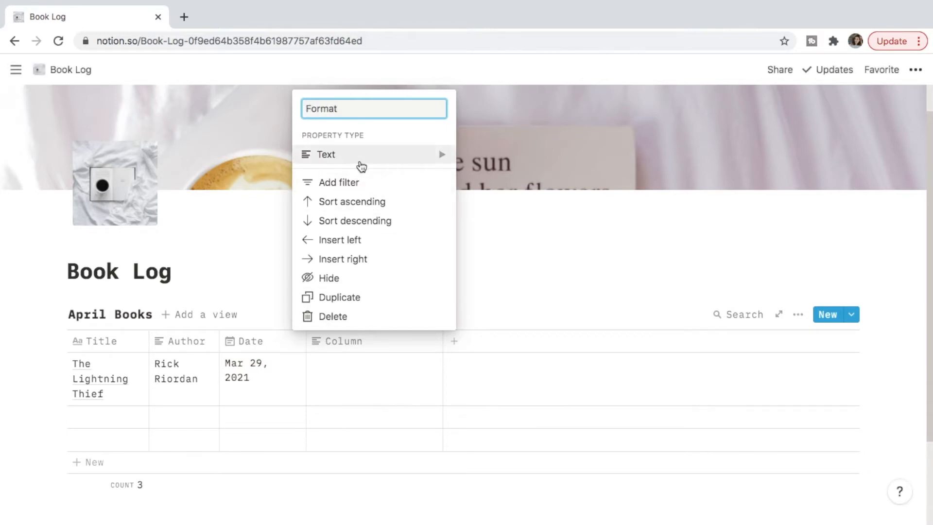
mouse_move(427, 167)
left_click(469, 152)
- Create the Format options Physical, E-books and Audiobook in the first row, keeping only Physical selected for the book
left_click(356, 367)
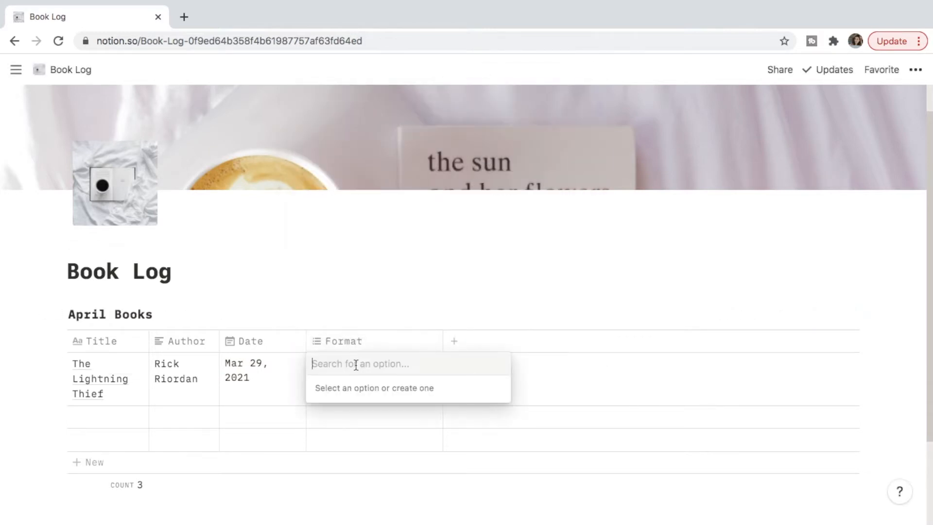
type("Physical")
key("Return")
type("Eph")
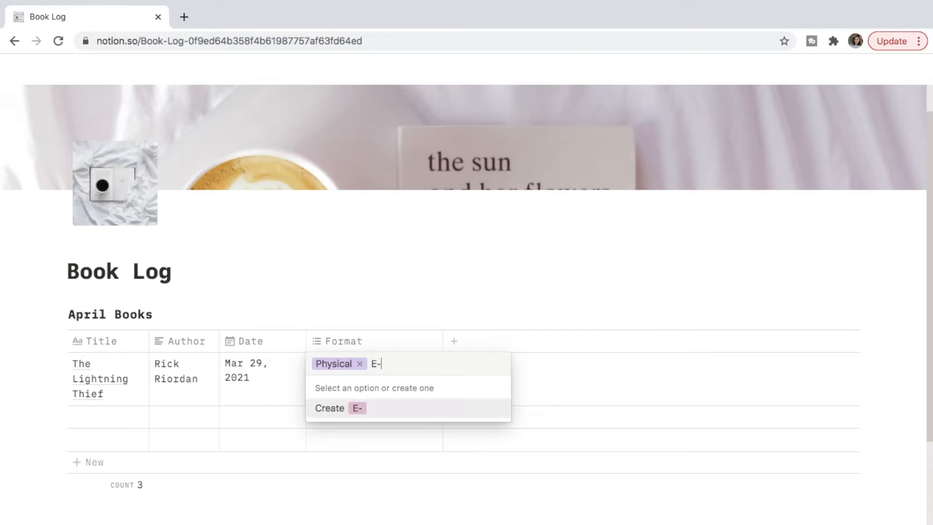
type("books")
key("Return")
type("Audiobook")
key("Return")
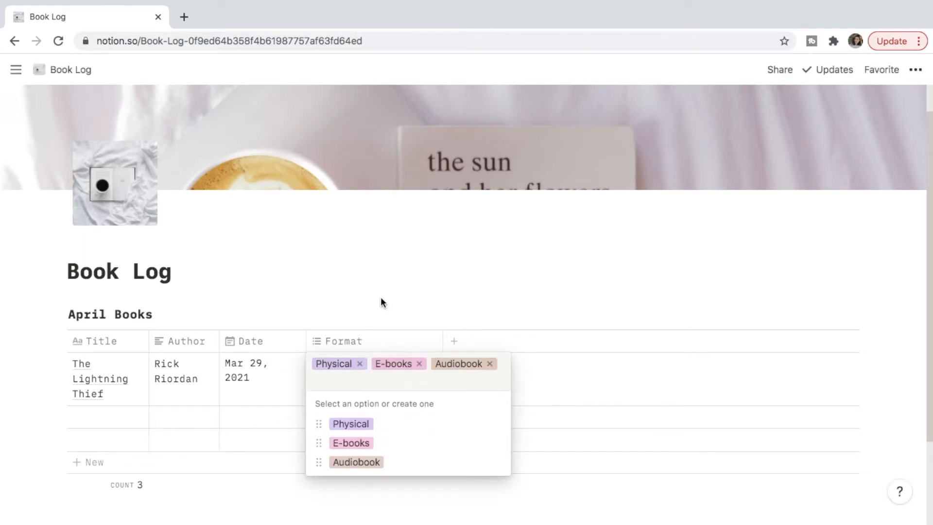
left_click(419, 364)
left_click(435, 365)
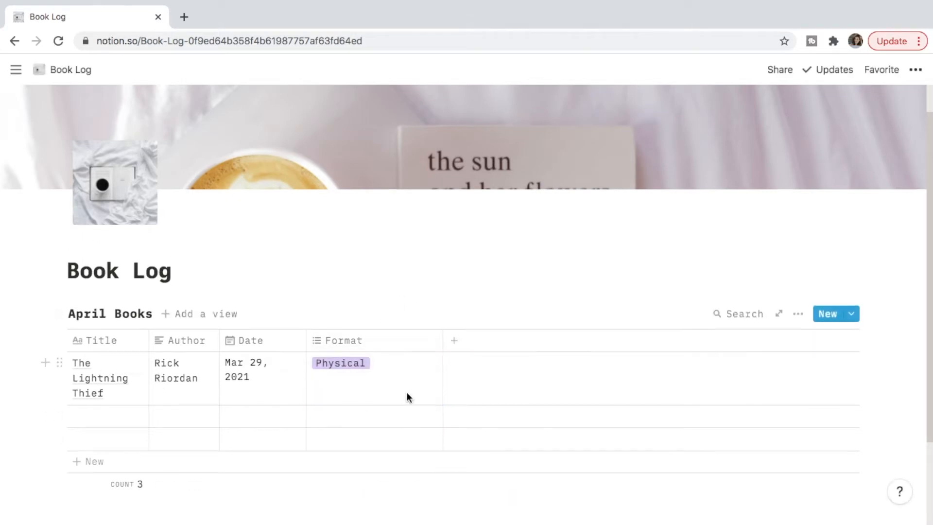
- Recolor the Format options, setting Physical to Default and E-books to Gray, and leave the option list
left_click(406, 394)
left_click(497, 383)
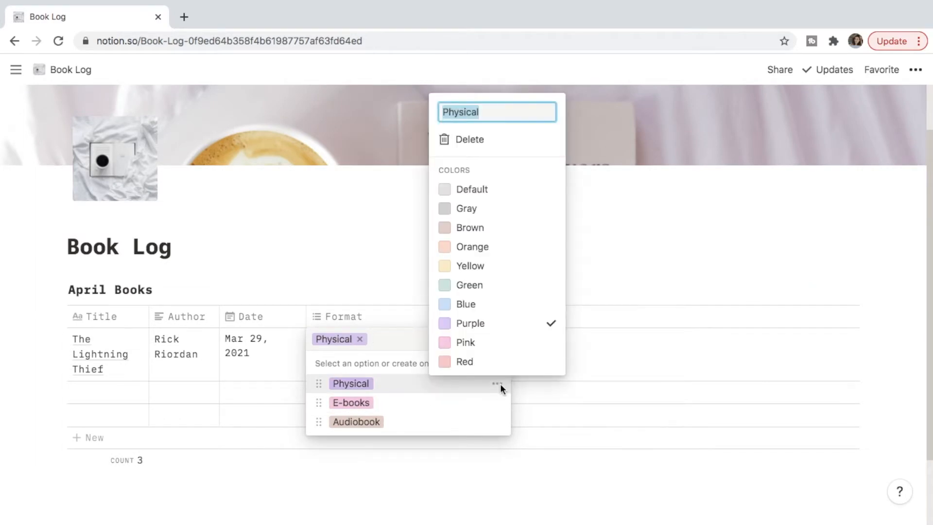
left_click(498, 190)
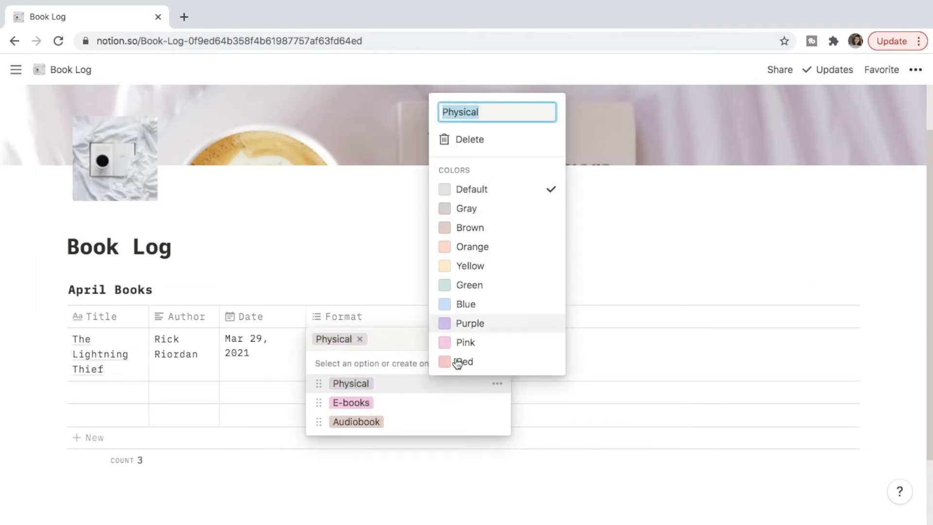
left_click(497, 404)
left_click(497, 403)
left_click(490, 235)
left_click(456, 427)
left_click(494, 423)
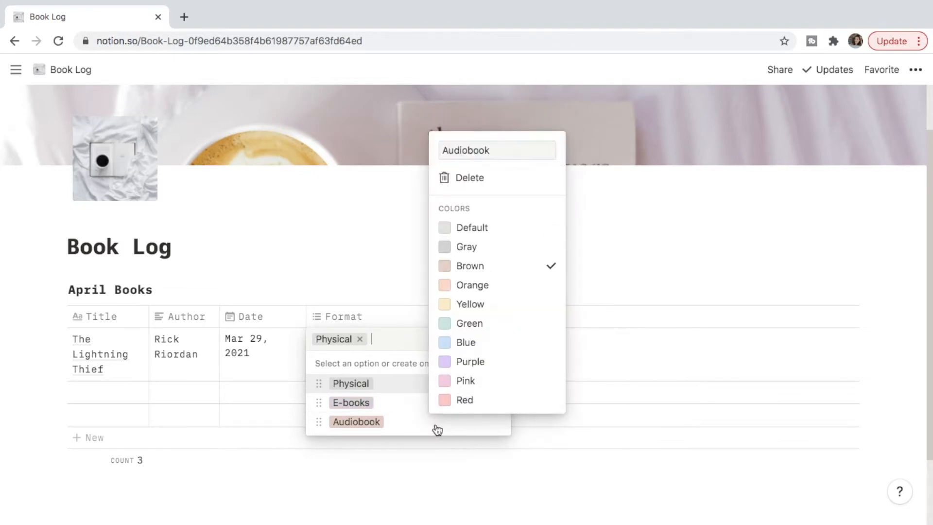
key("Escape")
key("Escape")
key("Escape")
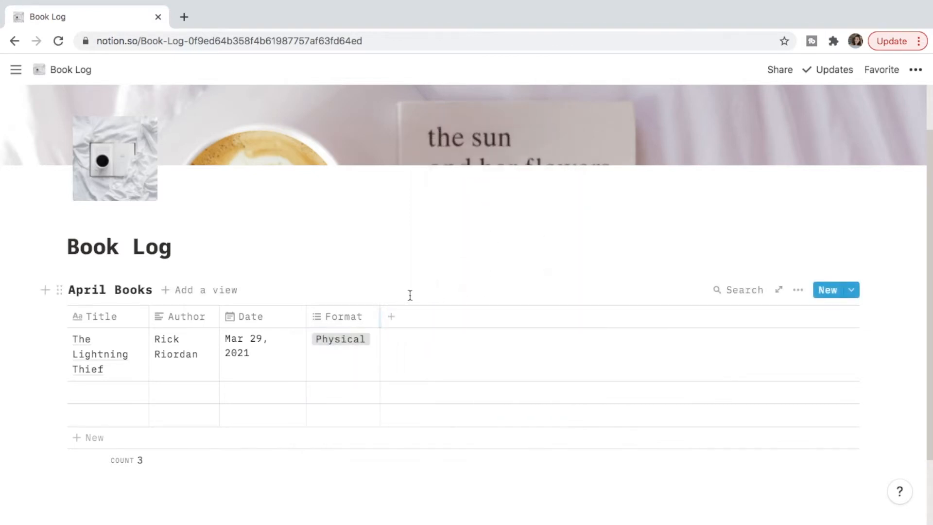
- Add a Select column named "Staus" after the Format column
left_click(403, 318)
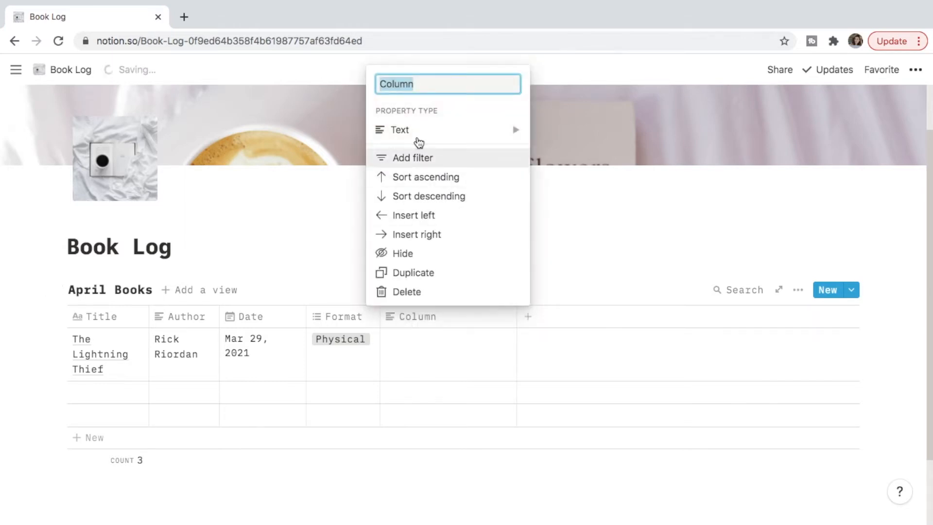
left_click(440, 88)
left_click_drag(424, 87, 374, 86)
type("Staus")
mouse_move(396, 129)
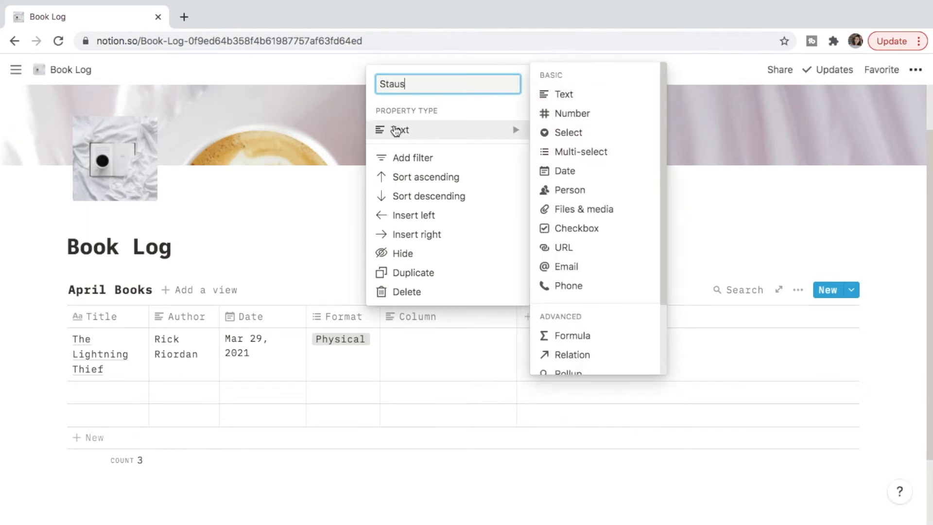
left_click(563, 136)
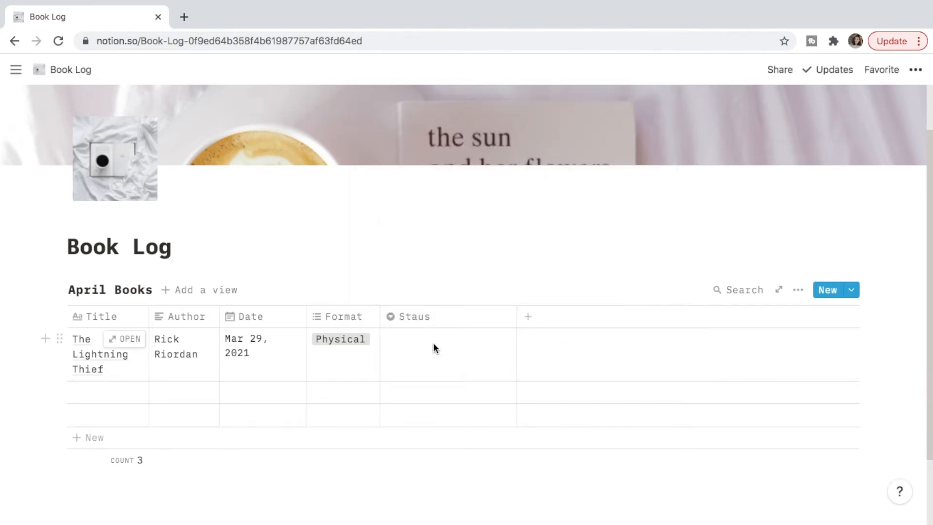
- Create the options "In Progress" and "Complete" in the first book's Staus cell
left_click(433, 342)
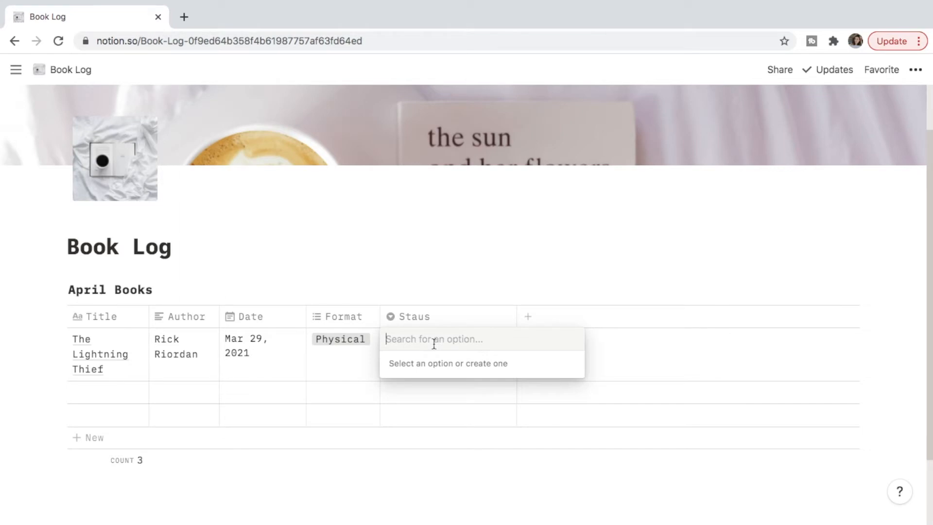
type("In Progress")
key("Return")
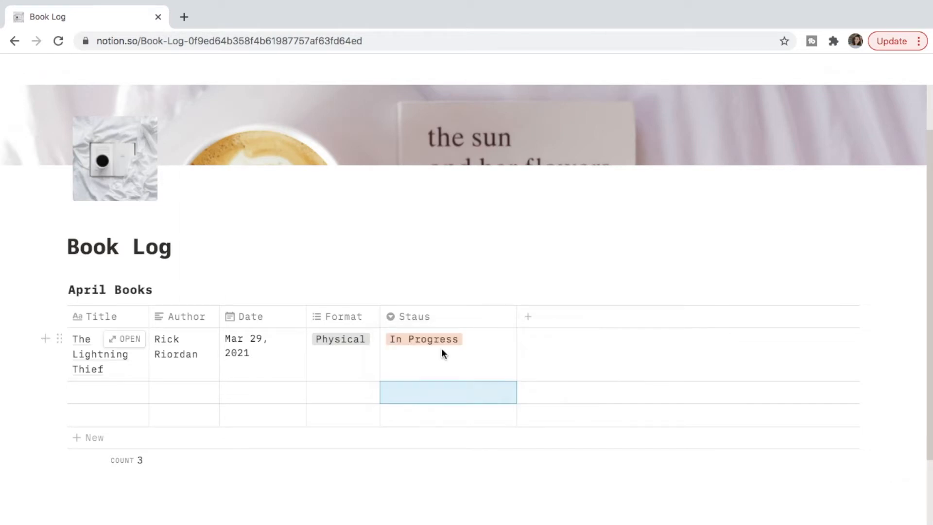
left_click(453, 365)
type("COmp")
key("BackSpace")
key("BackSpace")
key("BackSpace")
type("omplete")
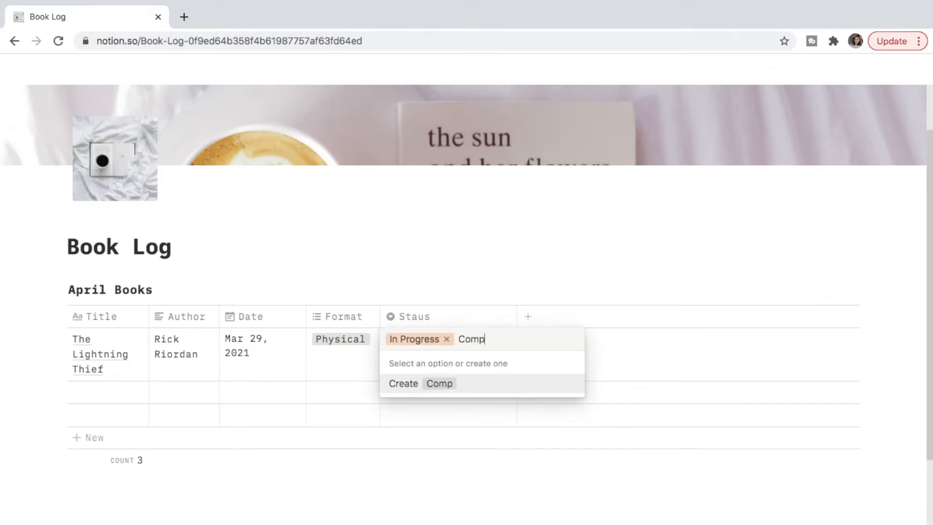
key("Return")
- Create the option "En Route" in the first book's Staus cell and reopen the option list
left_click(468, 350)
type("En Route")
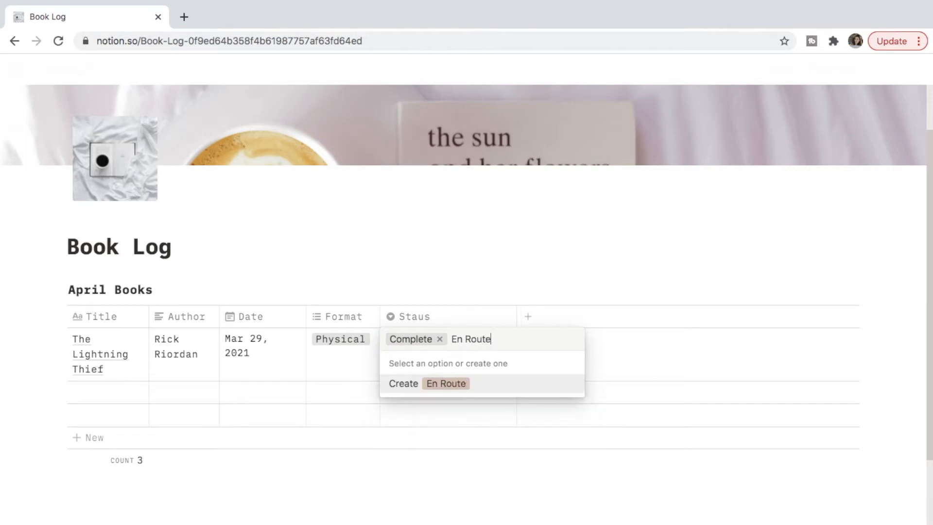
key("Return")
left_click(466, 346)
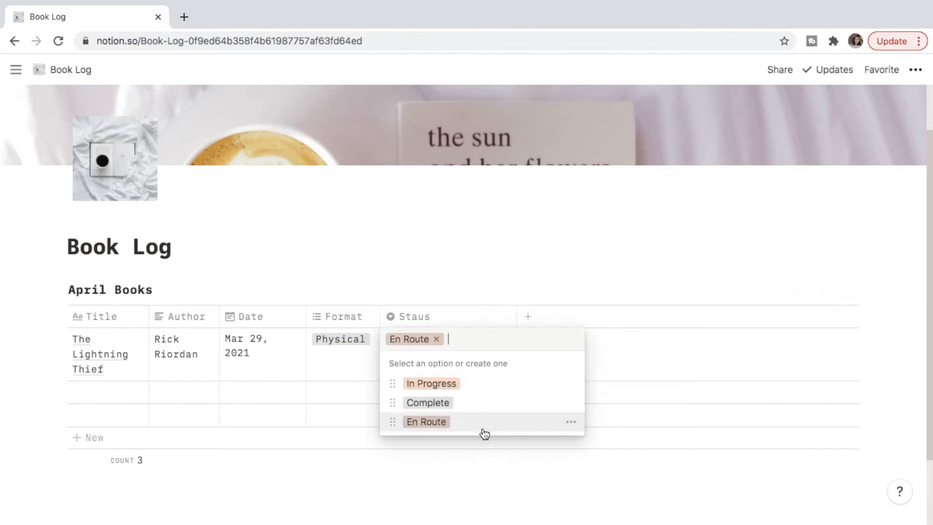
- Recolor the Staus options, setting En Route to Red, In Progress to Yellow and Complete to Green, and mark the first book In Progress
left_click(571, 423)
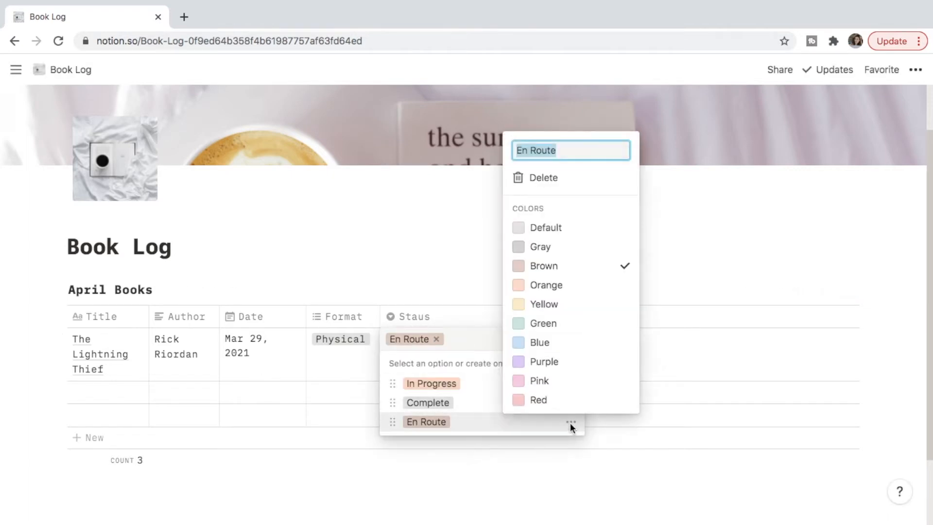
left_click(542, 398)
left_click(570, 384)
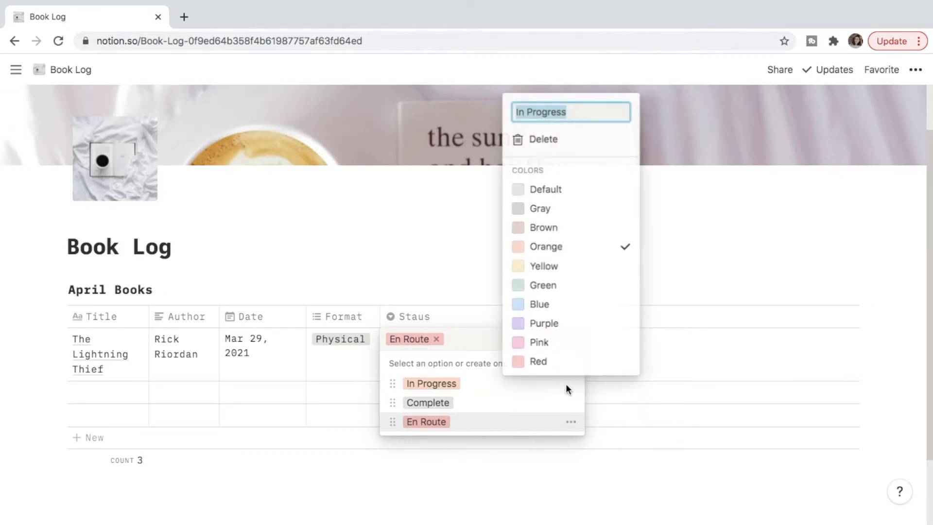
left_click(558, 266)
left_click(508, 401)
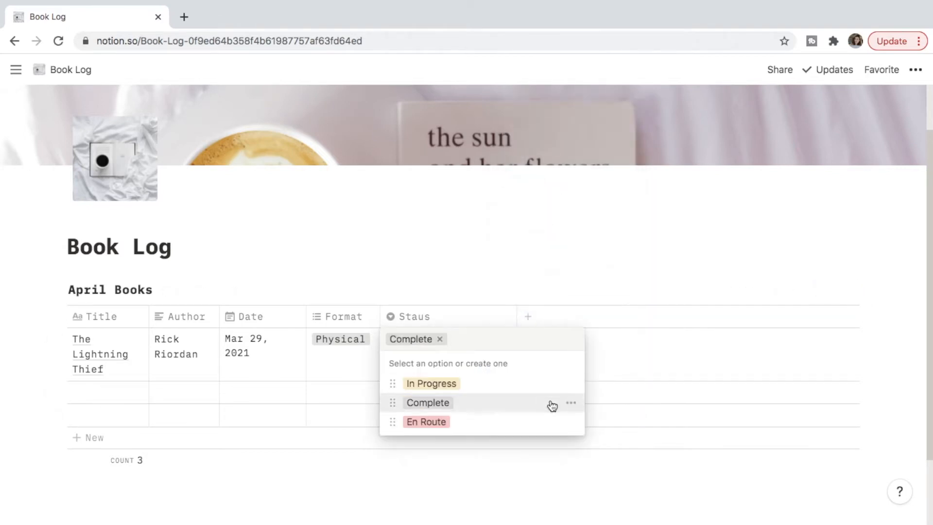
left_click(571, 403)
left_click(540, 304)
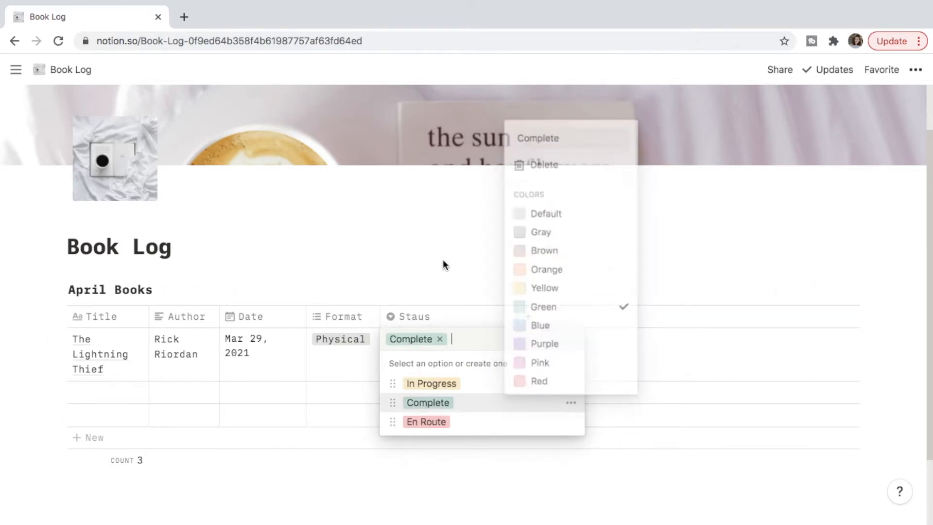
left_click(436, 387)
- Narrow the Staus column and add a Number column named "Rating" after it
left_click_drag(516, 316, 472, 316)
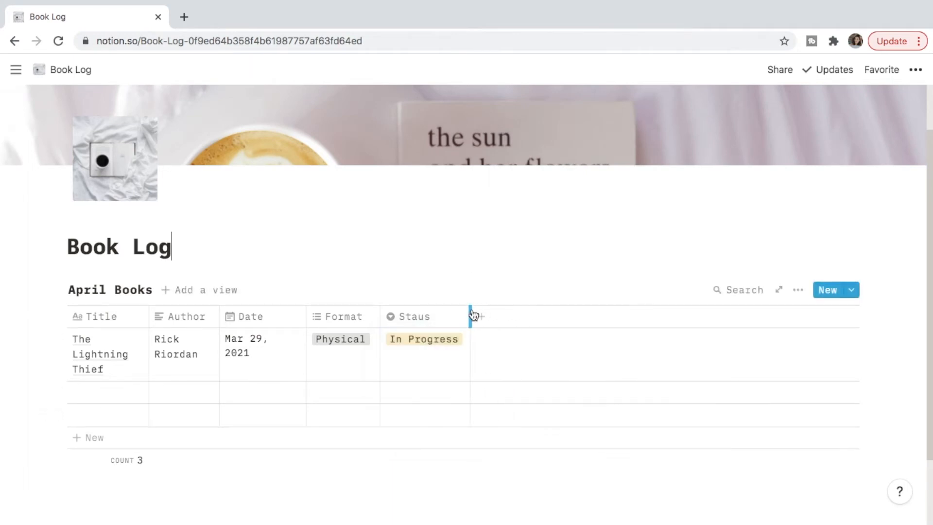
left_click(481, 317)
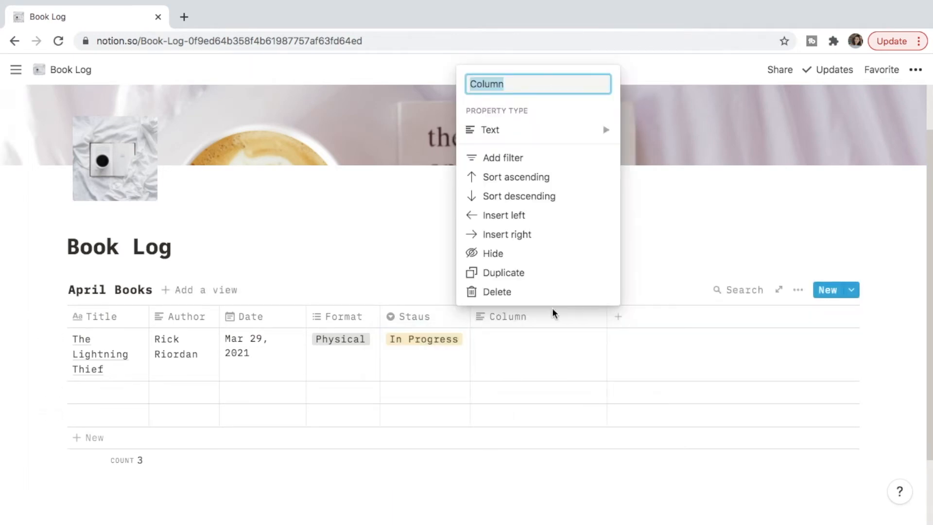
type("Rating")
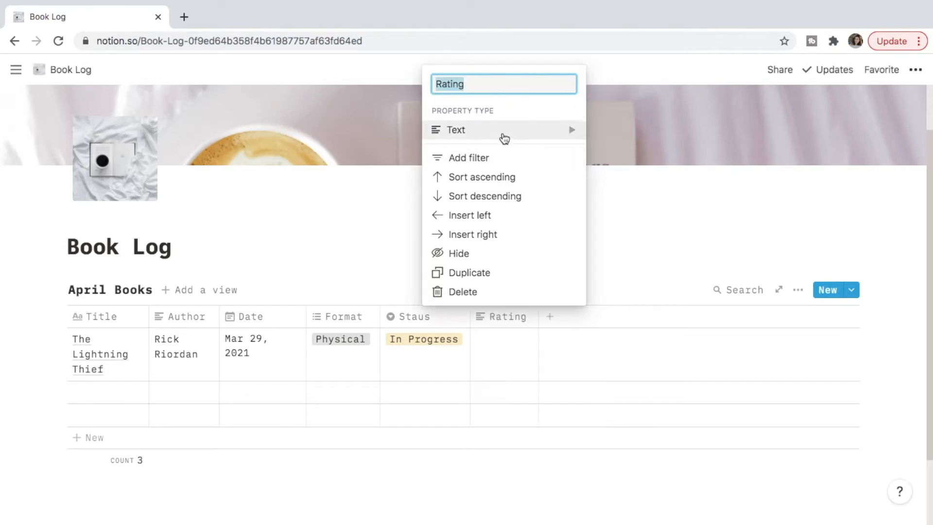
mouse_move(502, 137)
left_click(650, 116)
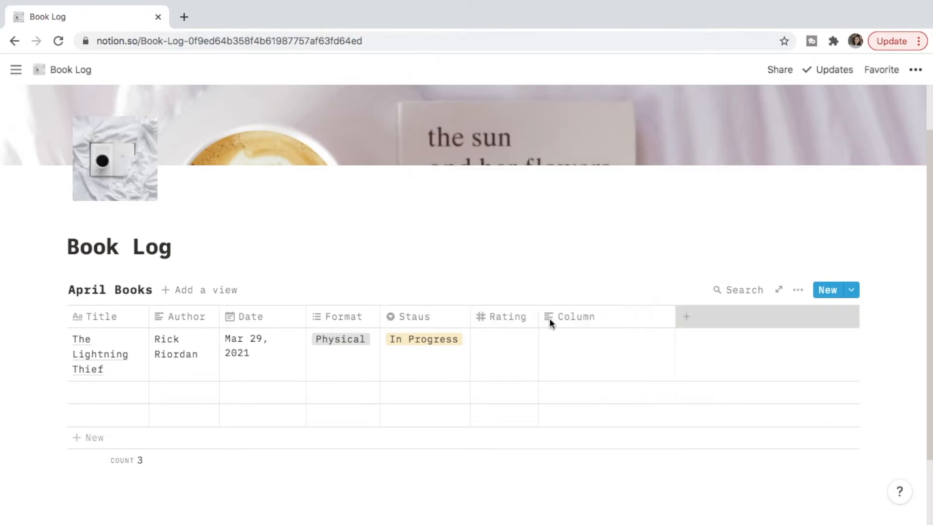
- Add a Number column named "Audio Time" after the Rating column and narrow it
left_click(550, 318)
type("Audio Time")
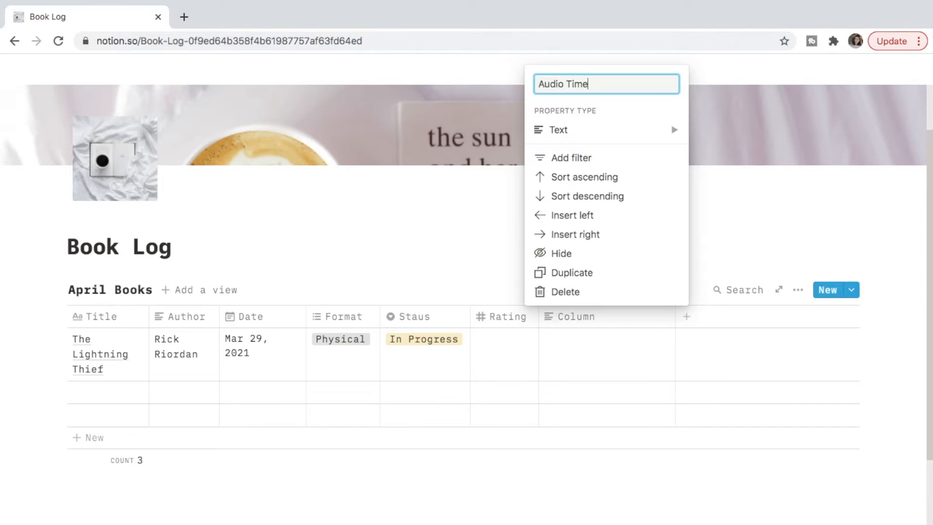
mouse_move(637, 131)
left_click(706, 115)
left_click_drag(675, 317, 628, 319)
- Add a Number column named "Page Count" after the Audio Time column
left_click(640, 319)
mouse_move(671, 140)
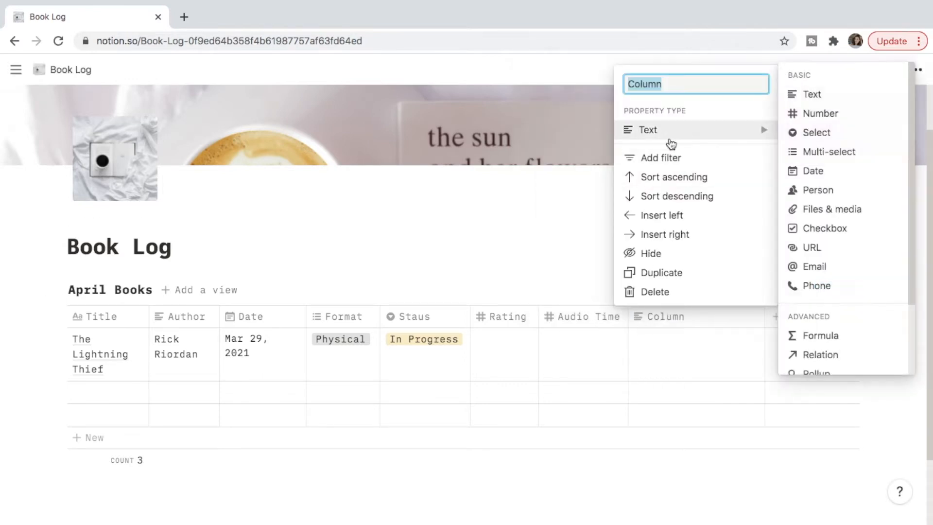
left_click(814, 113)
type("Page Count")
key("Return")
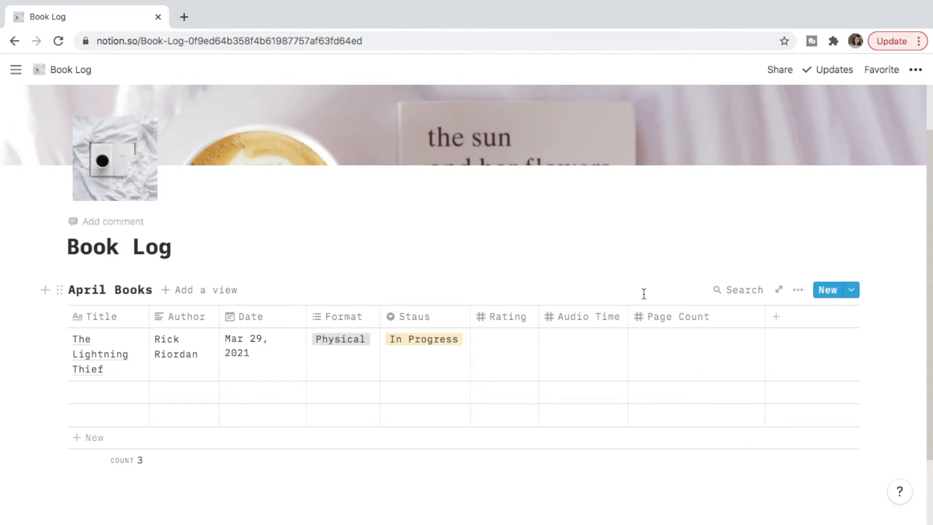
- Enter 9 as the Audio Time of The Lightning Thief and clear the cell again
left_click(585, 358)
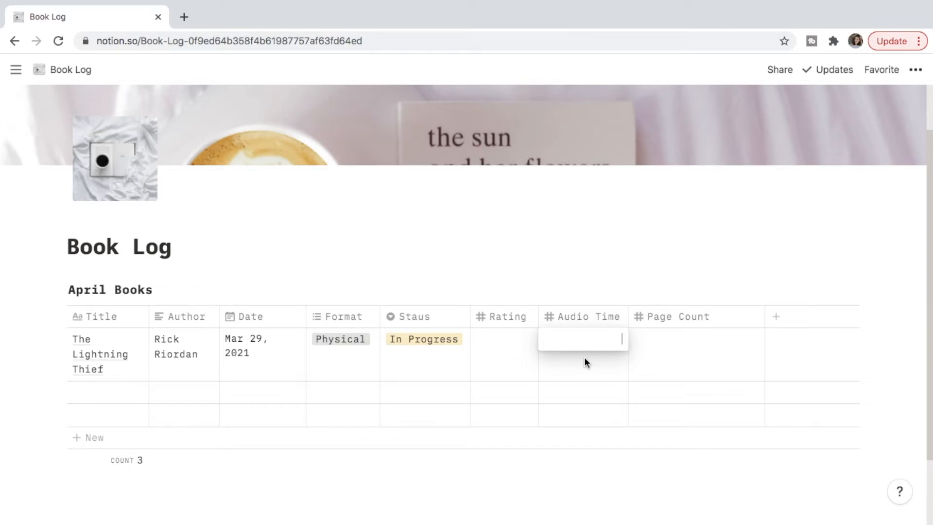
type("9")
key("Return")
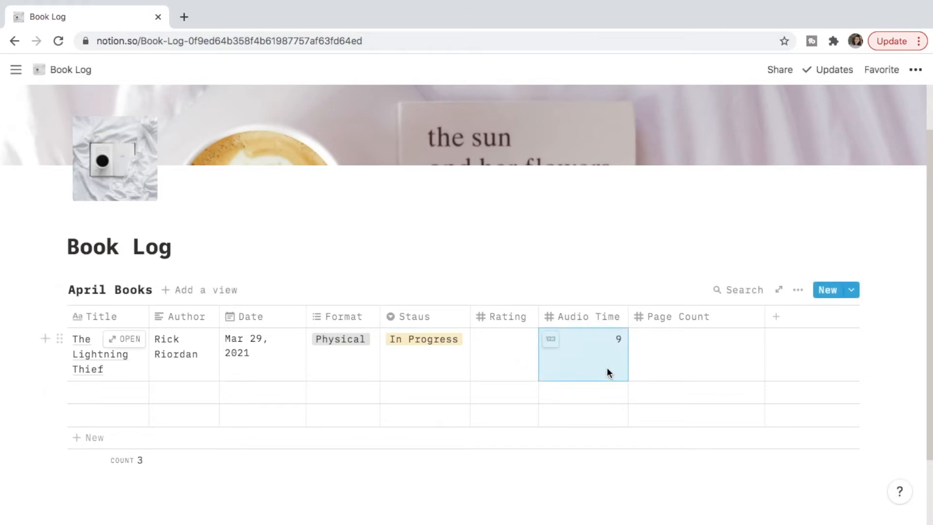
left_click(607, 368)
key("BackSpace")
- Enter 372 as the Page Count of The Lightning Thief and narrow the Page Count column
left_click(676, 346)
left_click(698, 350)
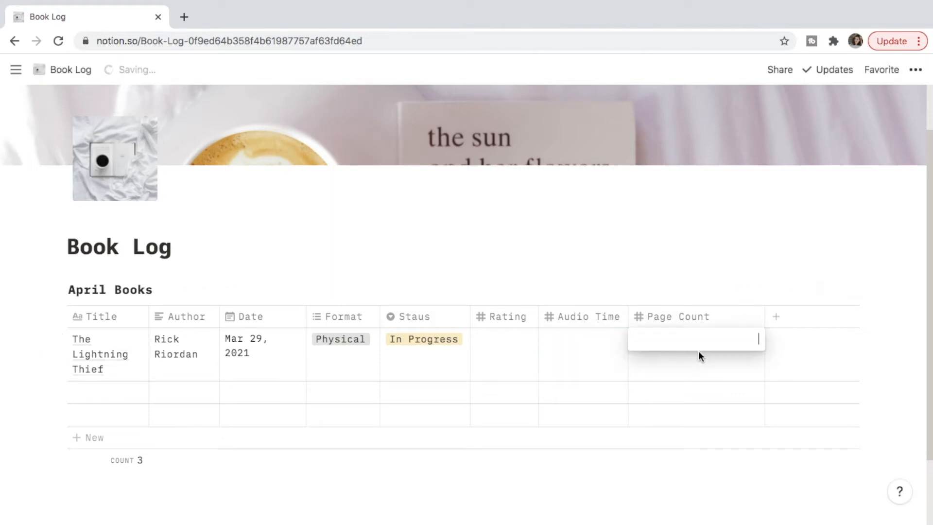
type("372")
key("Escape")
left_click_drag(765, 310, 713, 308)
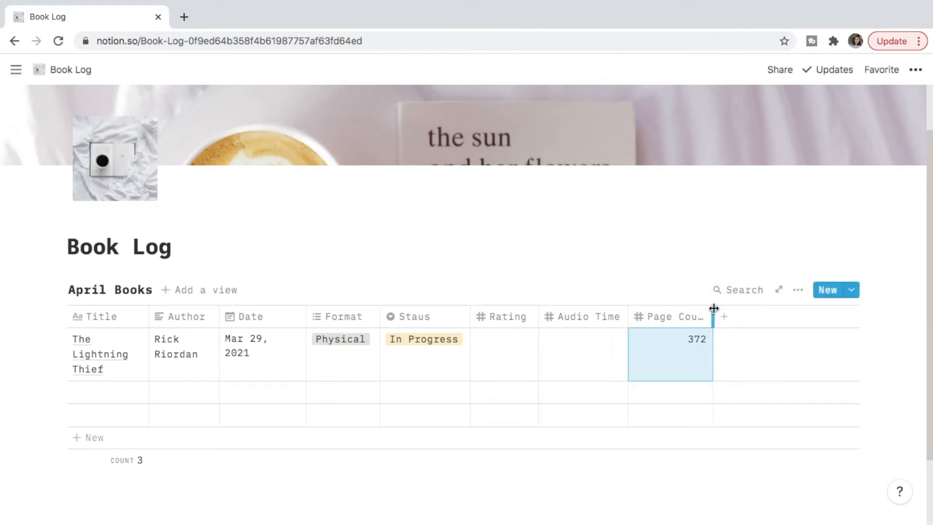
- Add a Text column named "Notes" after the Page Count column
left_click(724, 317)
type("Notes")
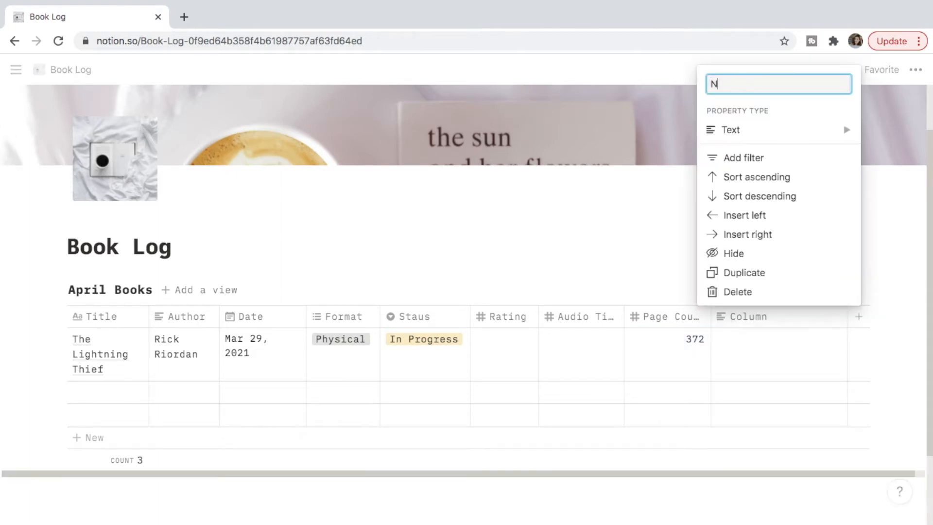
left_click(651, 282)
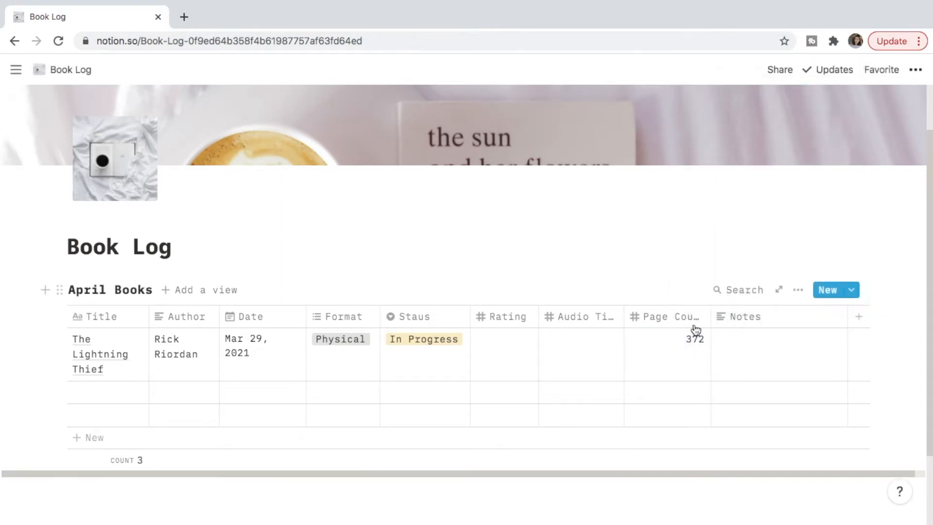
- Enter "-Middle Grade" and "-Fantasy" on separate lines in the Notes cell of The Lightning Thief
left_click(730, 359)
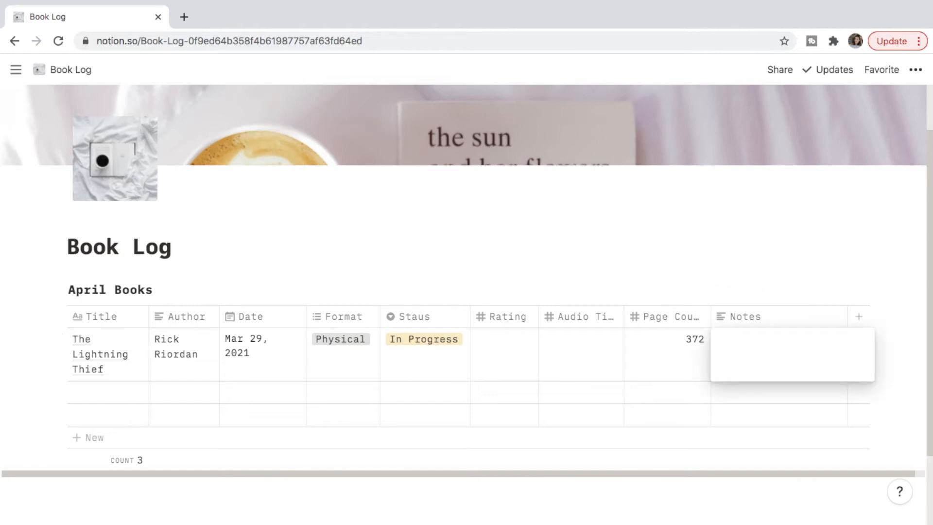
type("-Fantasy")
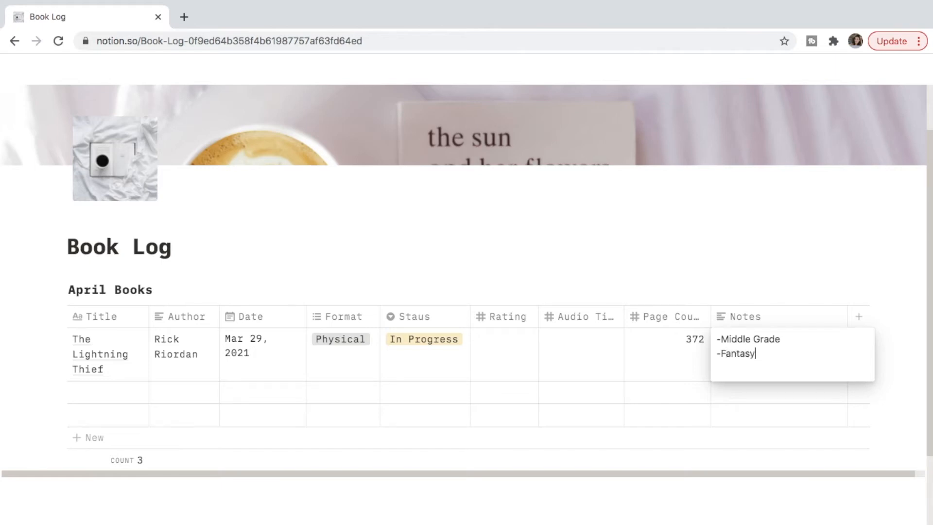
key("Escape")
- Delete the two empty rows below The Lightning Thief in the April Books table
scroll(762, 362, "down", 1)
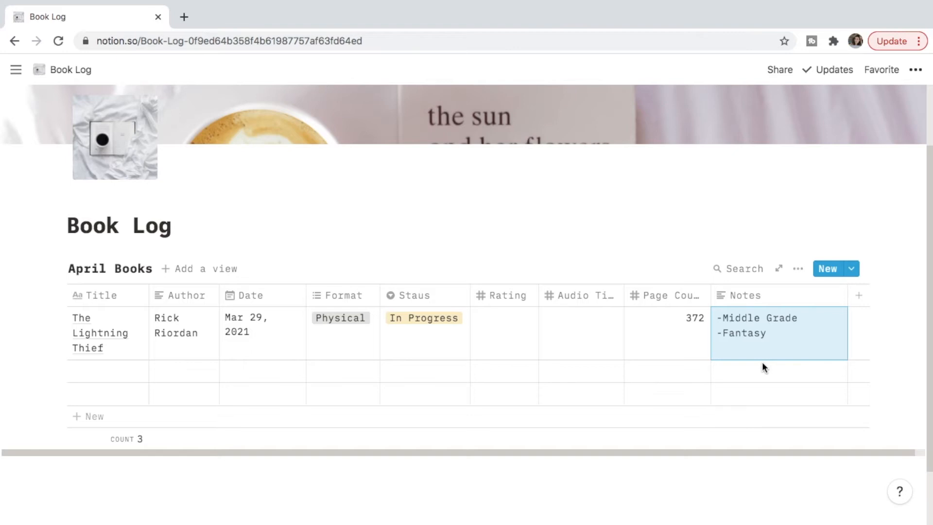
scroll(558, 254, "down", 1)
mouse_move(138, 403)
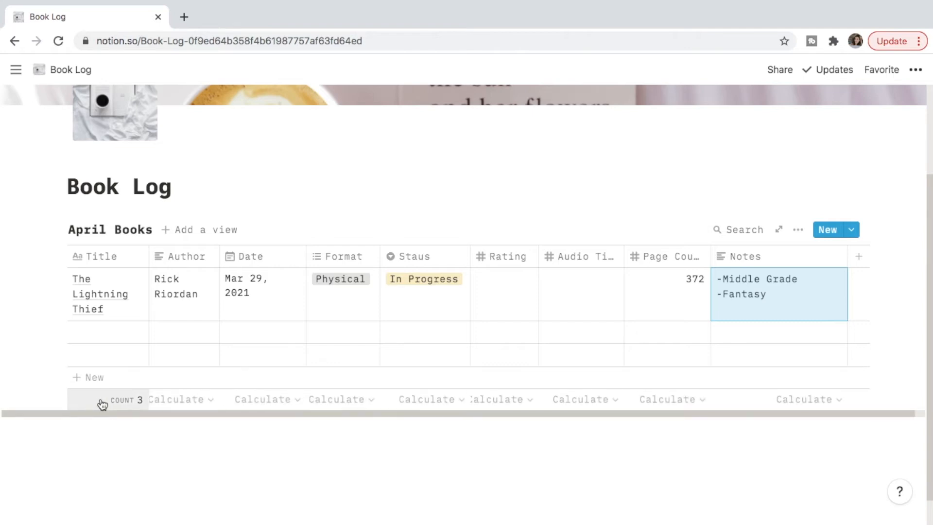
left_click(59, 333)
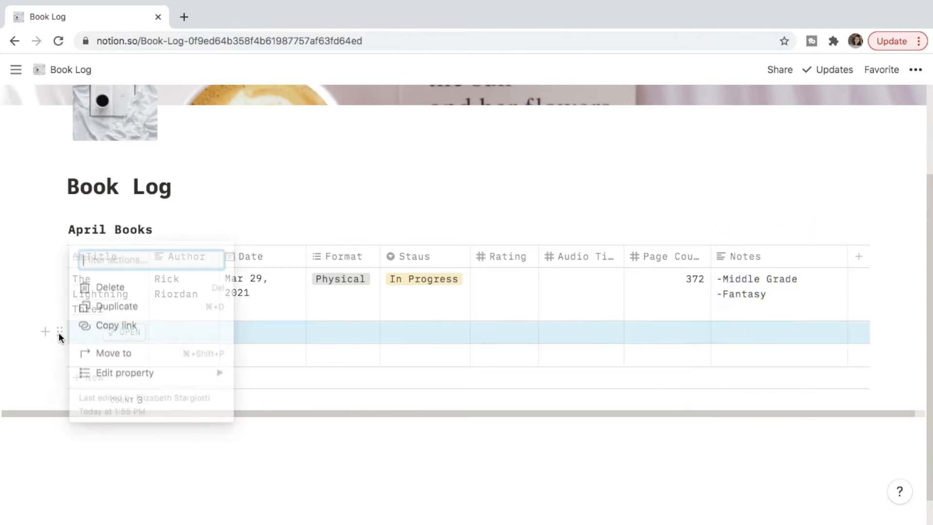
left_click(97, 286)
left_click(59, 331)
left_click(97, 286)
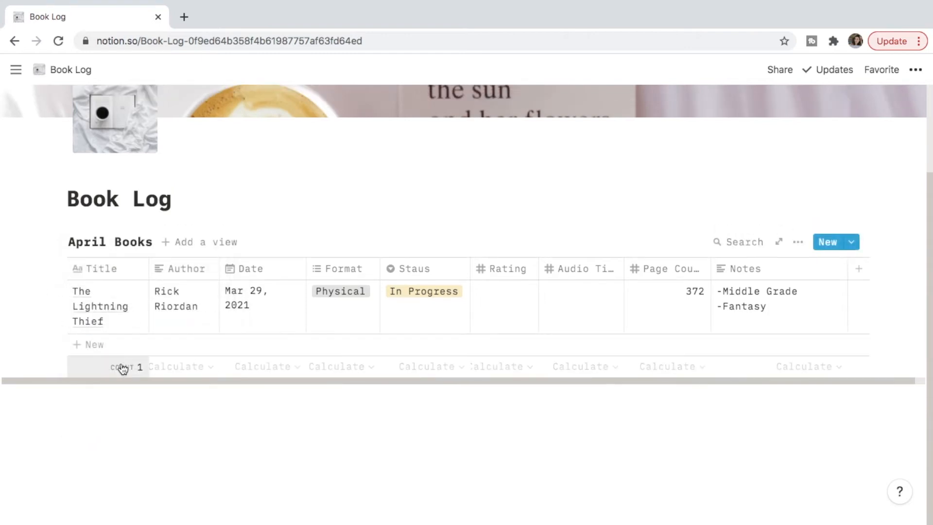
- Set the April Books footer calculations to Count all for Author and Average for Rating
left_click(194, 369)
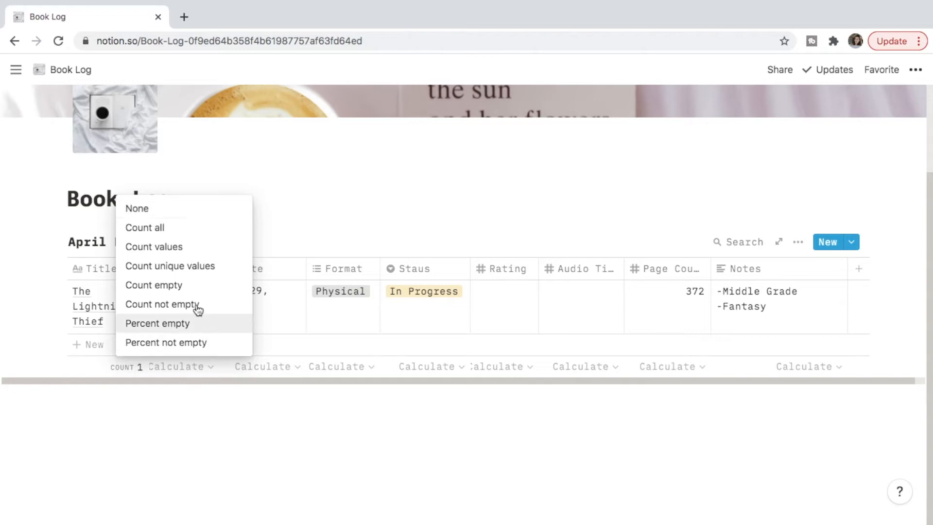
left_click(187, 237)
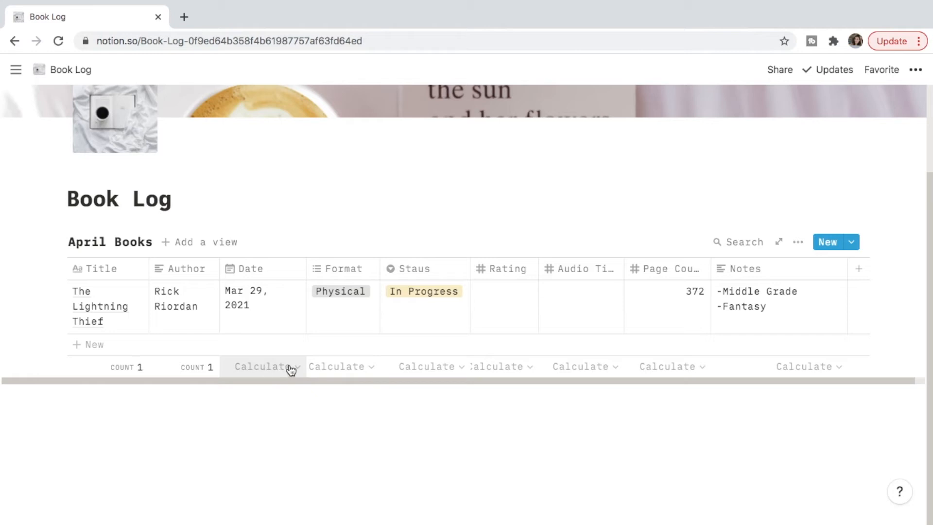
scroll(433, 373, "right", 1)
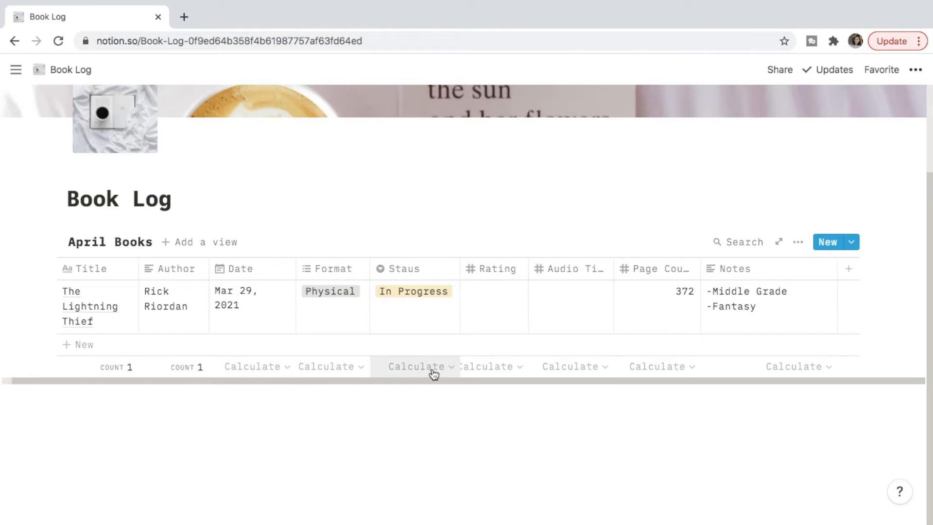
left_click(486, 367)
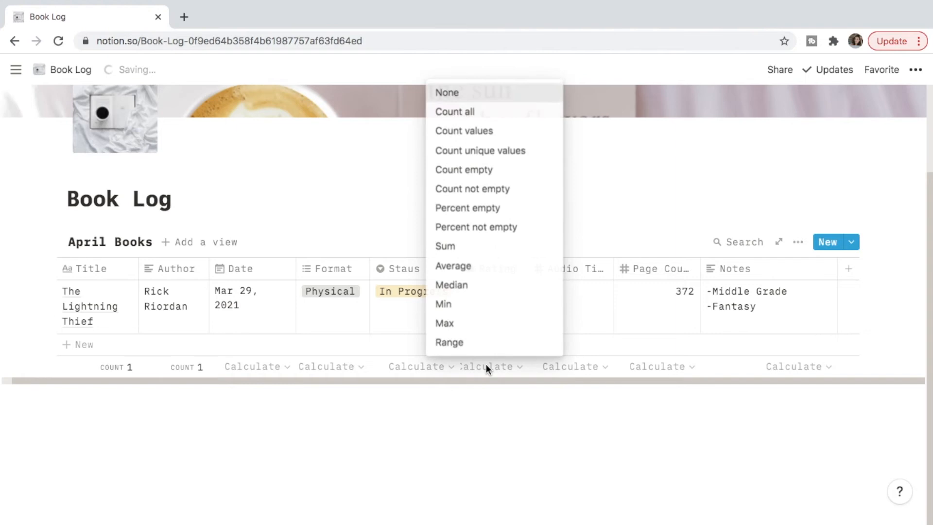
left_click(470, 270)
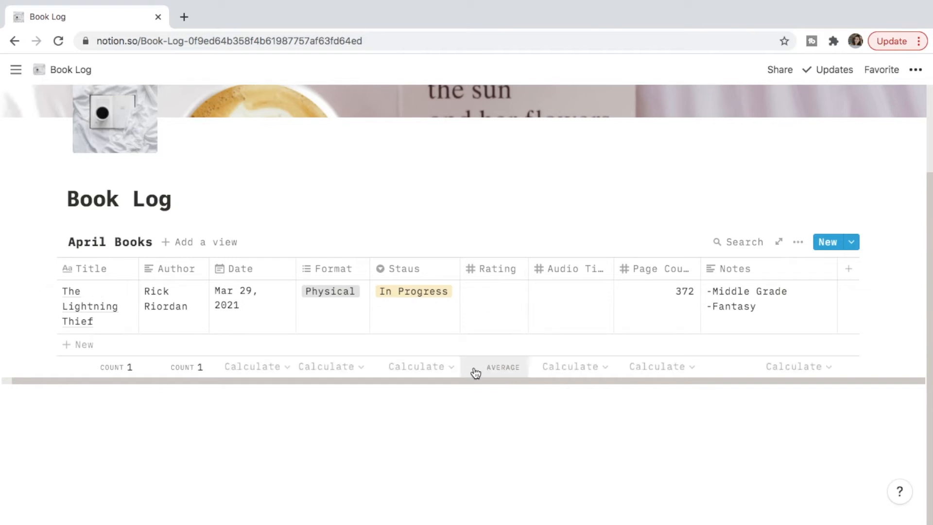
- Set the footer calculations of the Audio Time and Page Count columns to Sum
left_click(570, 366)
left_click(554, 248)
left_click(657, 367)
left_click(610, 246)
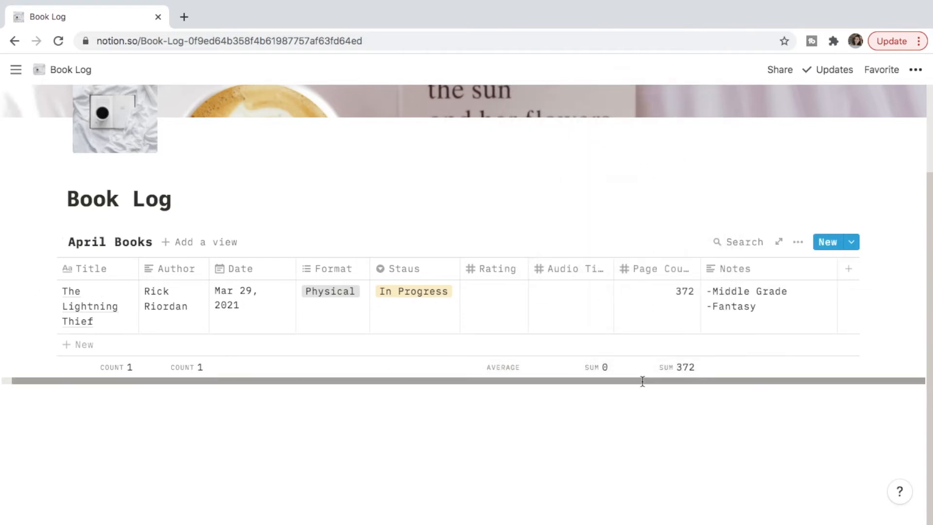
- Insert an inline table below April Books and title it "Archive & Stats"
scroll(642, 381, "left", 2)
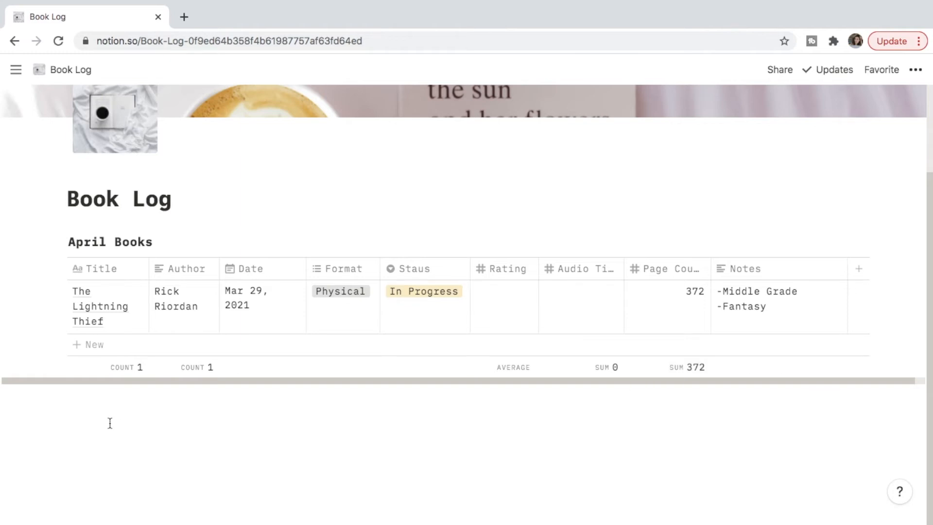
left_click(91, 422)
type("/")
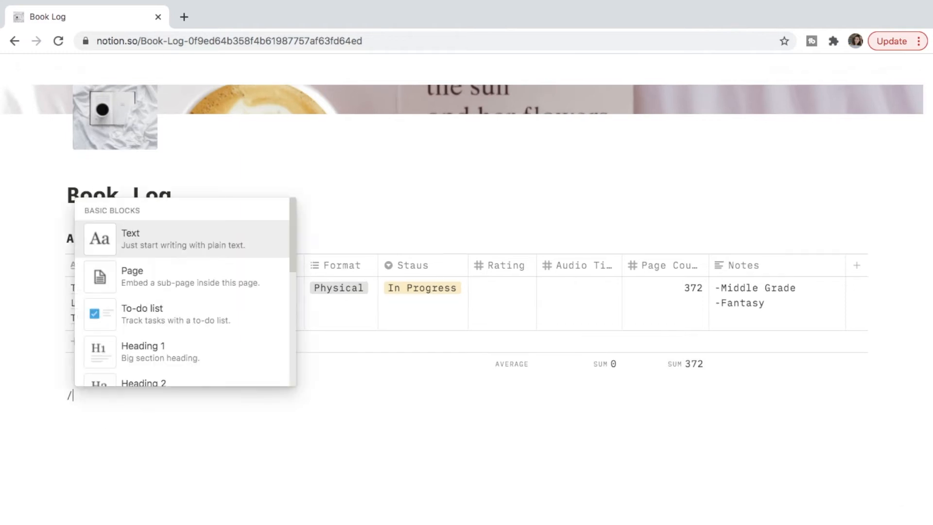
scroll(117, 335, "down", 1)
scroll(117, 335, "down", 5)
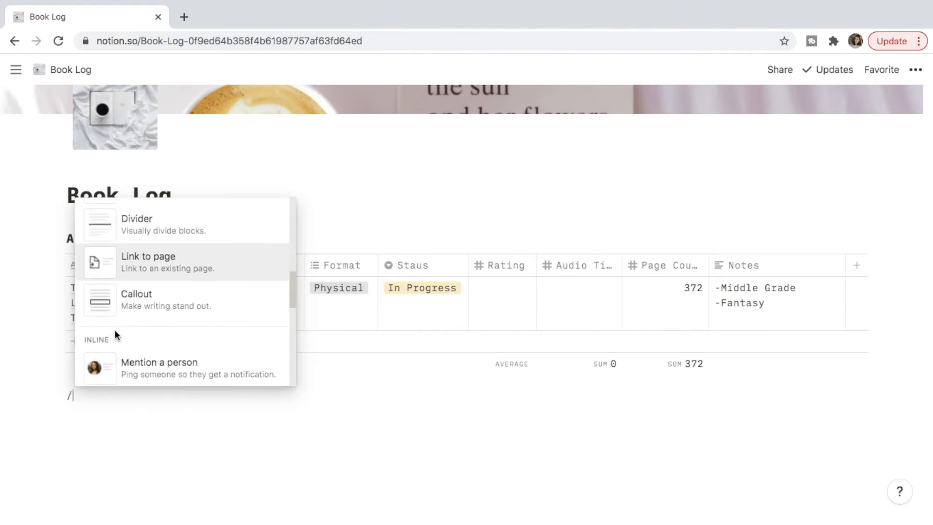
scroll(116, 334, "down", 5)
scroll(115, 330, "down", 2)
left_click(108, 310)
type("Archive & State")
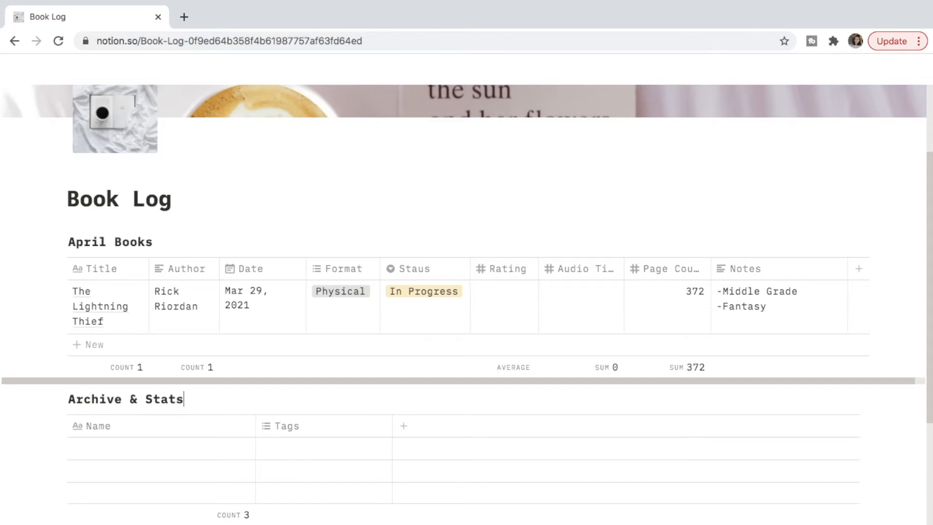
- Rename the Name column of the Archive & Stats table to "Month" and narrow it
scroll(111, 424, "down", 1)
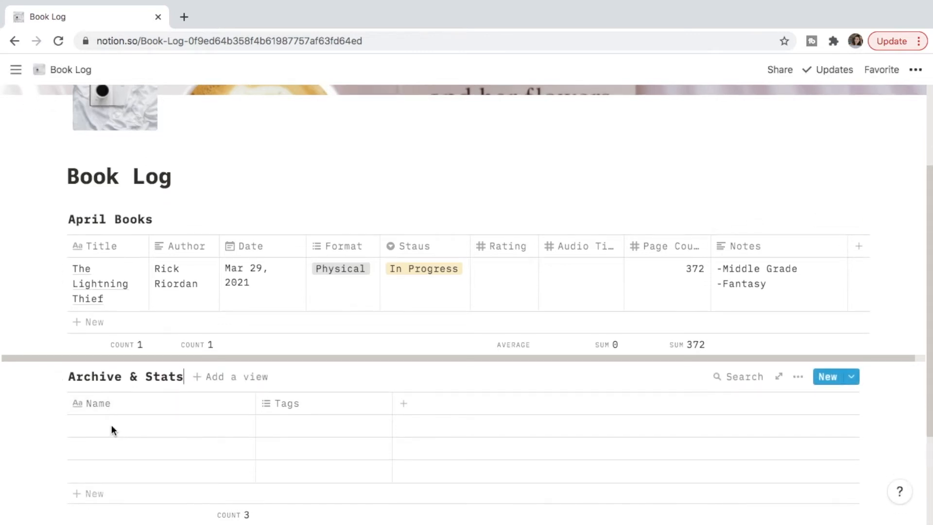
left_click(106, 402)
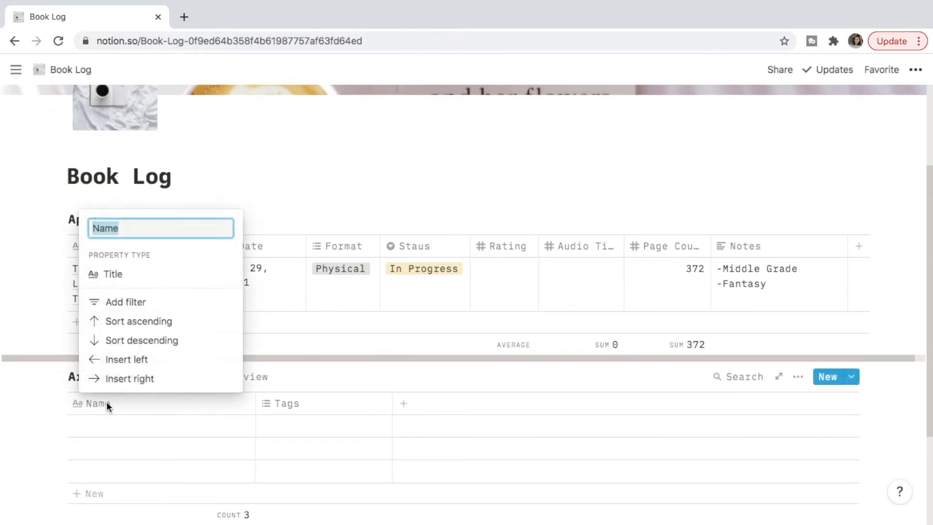
type("Month")
key("Return")
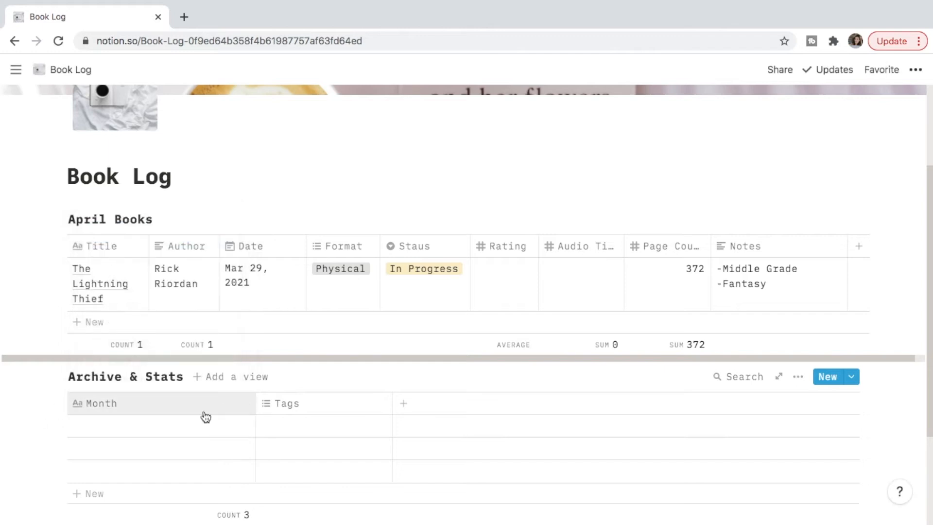
left_click_drag(248, 407, 147, 407)
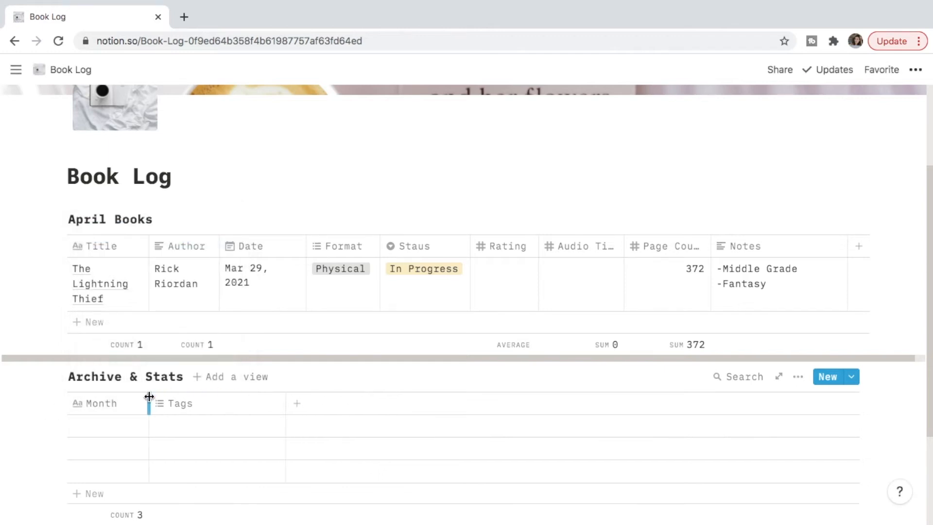
- Enter "Jan." in the first row of the Month column
left_click(100, 428)
type("Jan.")
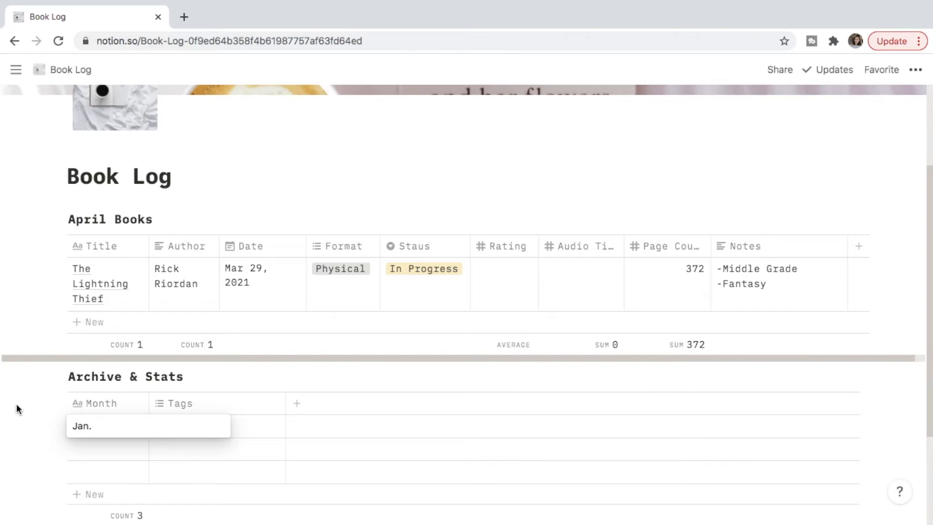
key("Escape")
- Add nine empty rows to the Archive & Stats table so it has one row per month
scroll(16, 406, "down", 3)
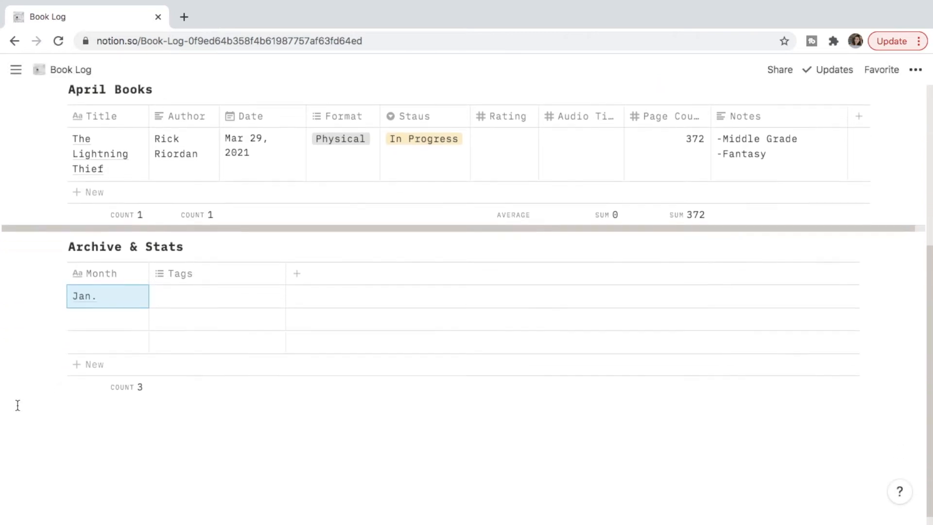
left_click(80, 351)
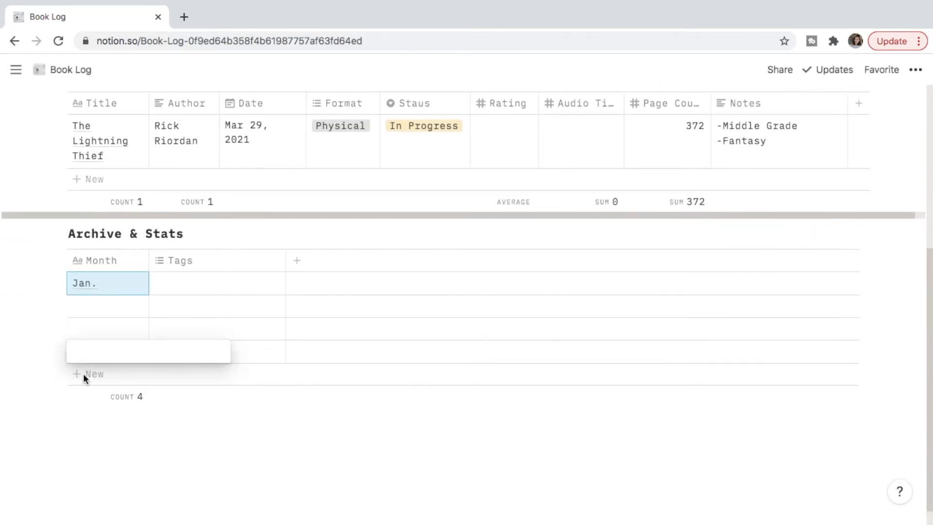
left_click(83, 373)
left_click(83, 395)
left_click(82, 418)
left_click(82, 440)
left_click(82, 462)
left_click(84, 486)
scroll(83, 487, "down", 1)
left_click(83, 448)
left_click(83, 470)
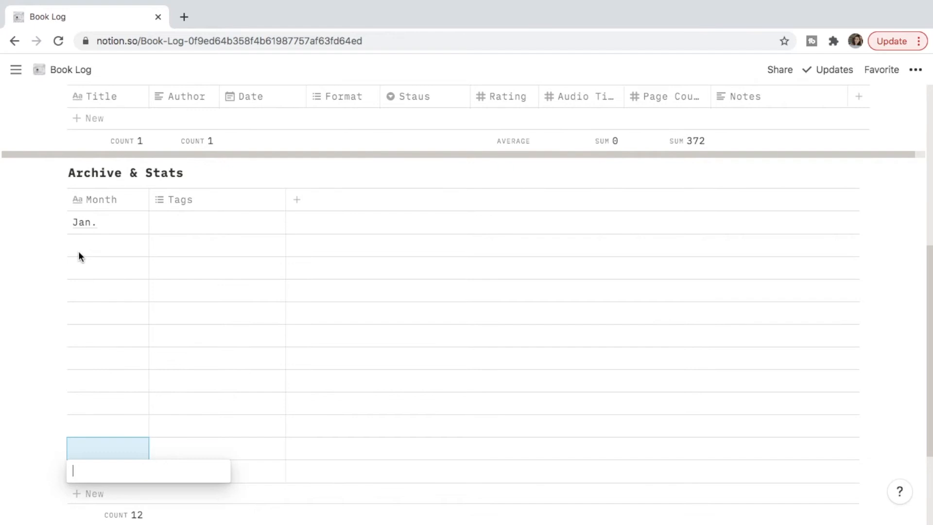
- Fill the remaining Month rows with Feb., Mar., Apr., May, June, Jul., Aug., Sep., Oct., Nov. and Dec
left_click(84, 246)
type("Feb.")
key("Return")
type("Mar. Apr. May June Jul. Aug. Sep. Oct. Nov. Dec.")
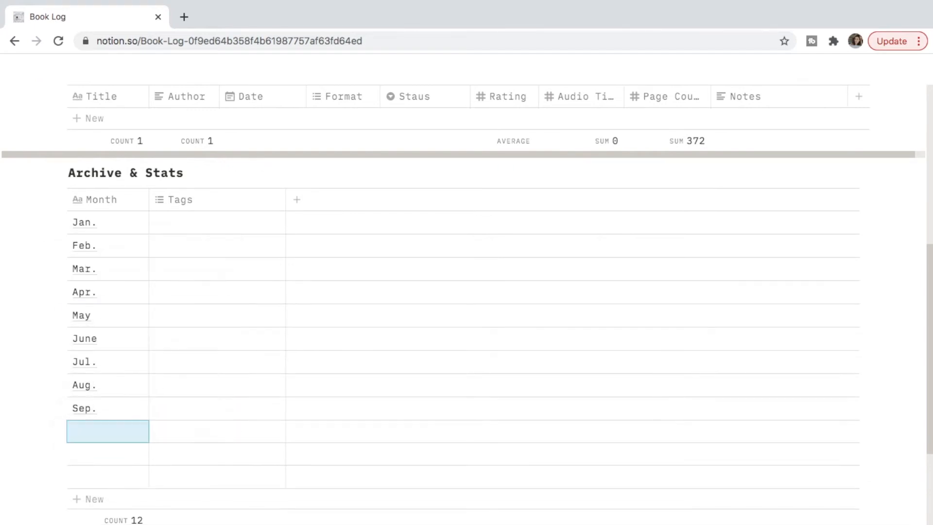
key("Escape")
- Turn the Tags column into a Number column named "Total Reads" and narrow it
left_click(180, 199)
mouse_move(228, 273)
left_click(333, 168)
type("Total Reads")
key("Return")
left_click_drag(286, 199, 221, 198)
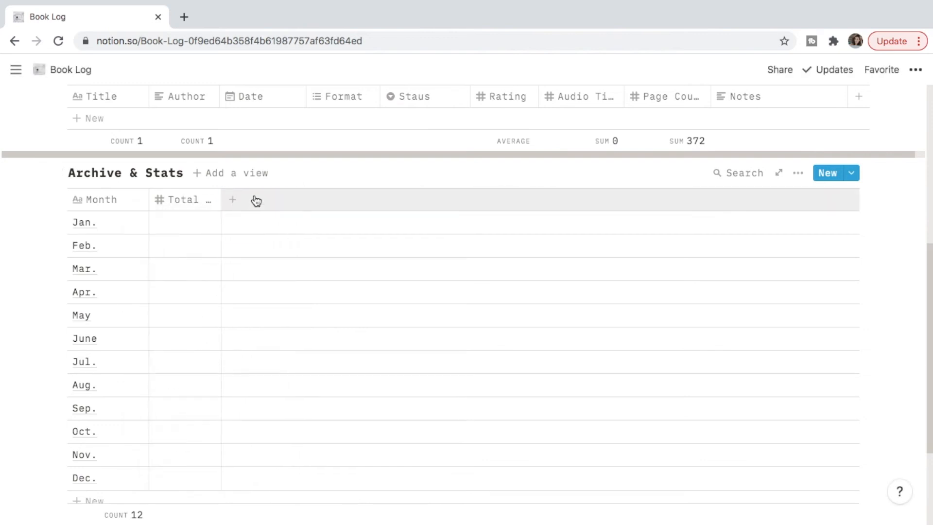
- Add a Number column named "Re-reads" after Total Reads and narrow it to fit its title
left_click(256, 201)
mouse_move(243, 273)
left_click(408, 171)
type("Re-rea")
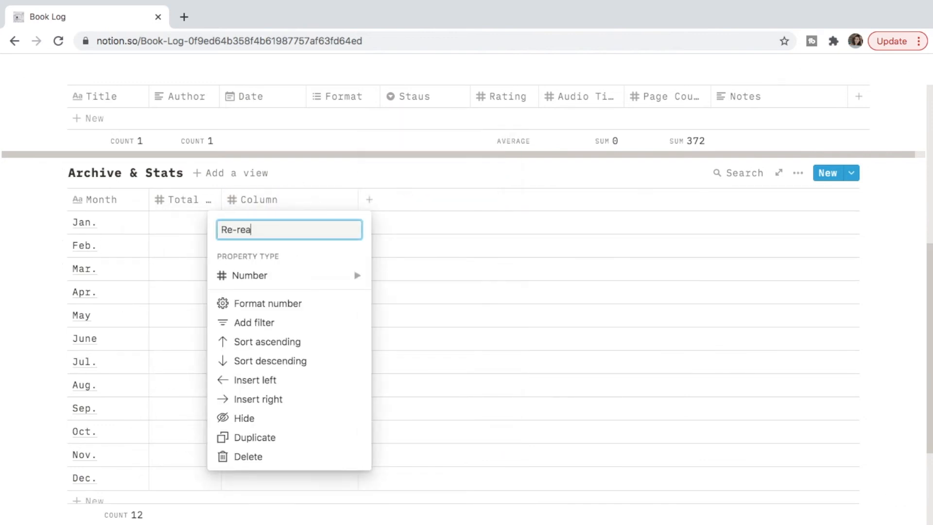
type("ds")
key("Return")
left_click_drag(359, 200, 298, 202)
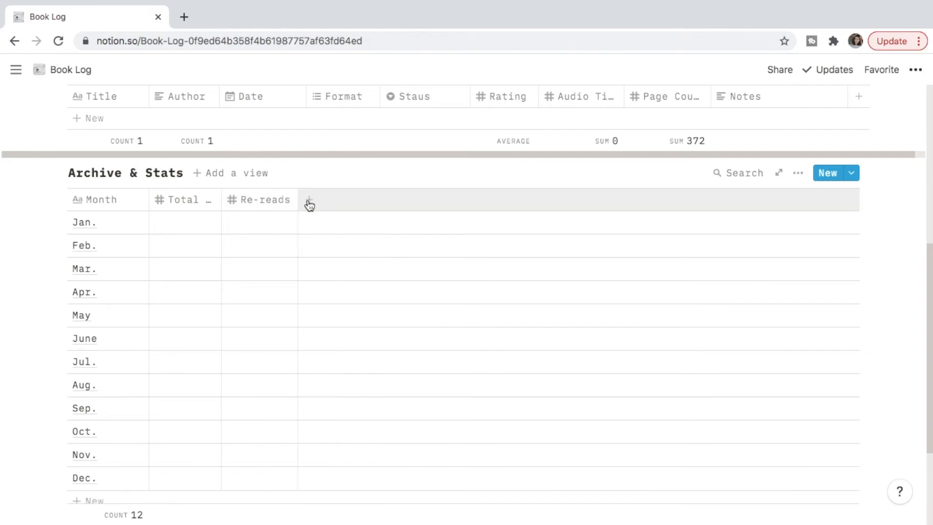
- Add a Number column named "Total Pages" after Re-reads and narrow it to fit its title
left_click(321, 202)
type("Total Pages")
mouse_move(327, 276)
left_click(486, 171)
left_click(444, 206)
left_click_drag(435, 201, 396, 201)
- Add a Number column named "Total Audio Time" after Total Pages and narrow it
left_click(411, 202)
type("Total Audio Time")
mouse_move(511, 275)
left_click(585, 169)
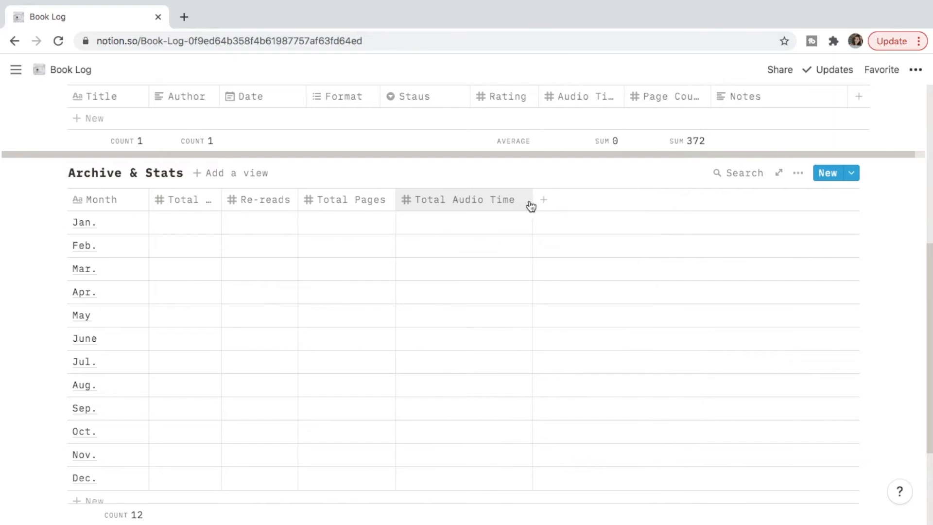
left_click_drag(531, 206, 488, 206)
- Add a Number column named "Average" after Total Audio Time and narrow it to fit its title
scroll(431, 174, "up", 3)
scroll(576, 272, "down", 2)
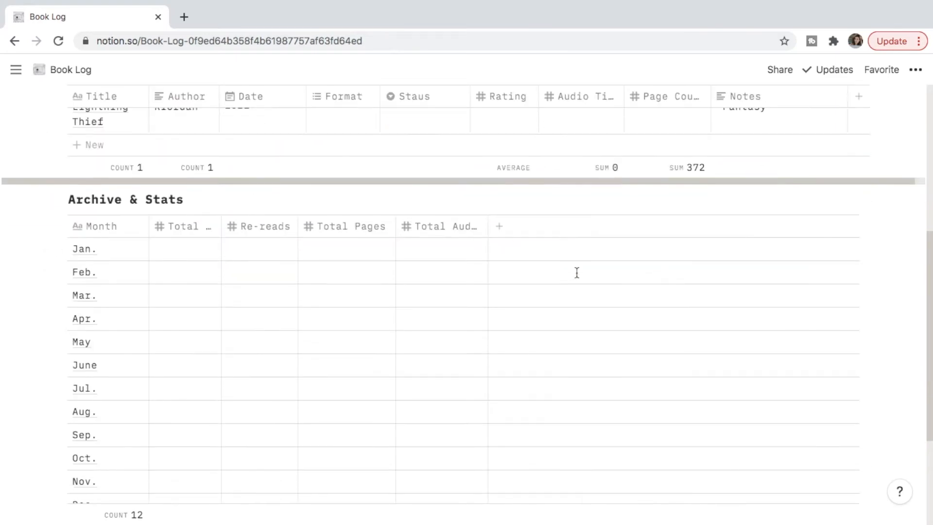
left_click(499, 227)
mouse_move(510, 302)
left_click(668, 195)
left_click(577, 230)
type("Average")
key("Return")
scroll(484, 217, "up", 2)
scroll(534, 223, "down", 3)
left_click_drag(624, 183, 561, 188)
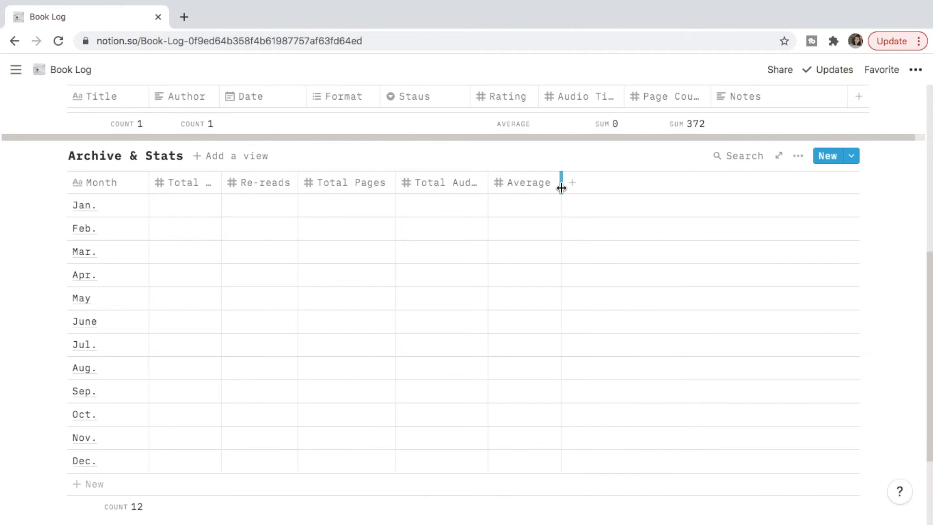
- Add a Number column named "Non Fiction" after Average in the Archive & Stats table
left_click(572, 183)
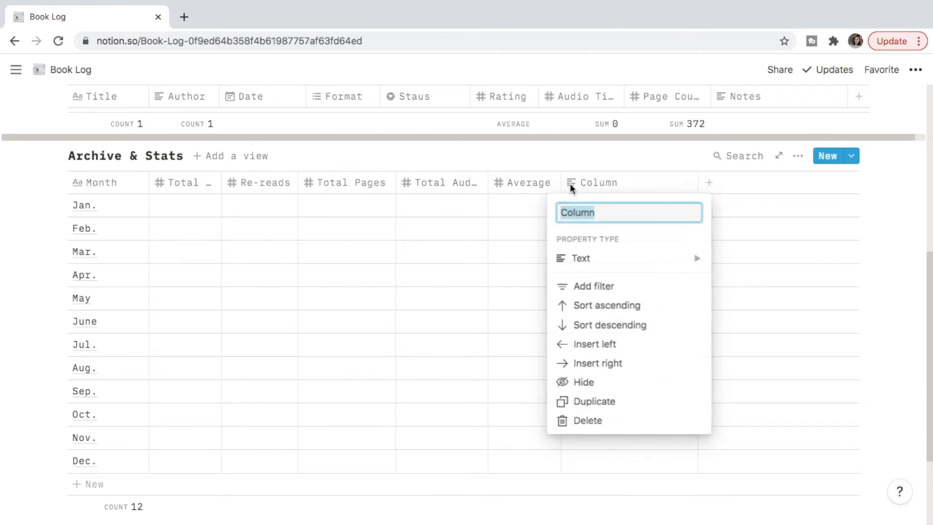
mouse_move(622, 261)
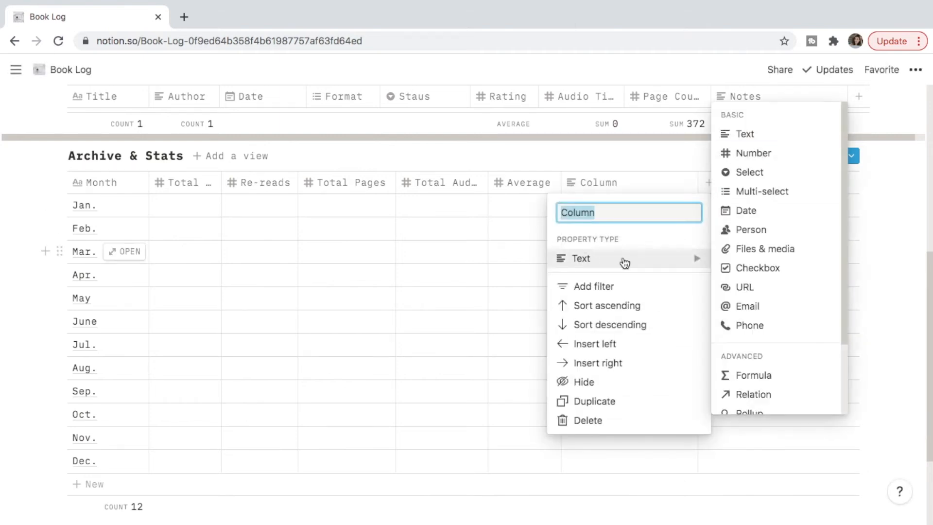
left_click(743, 154)
left_click(640, 192)
type("Non Fic")
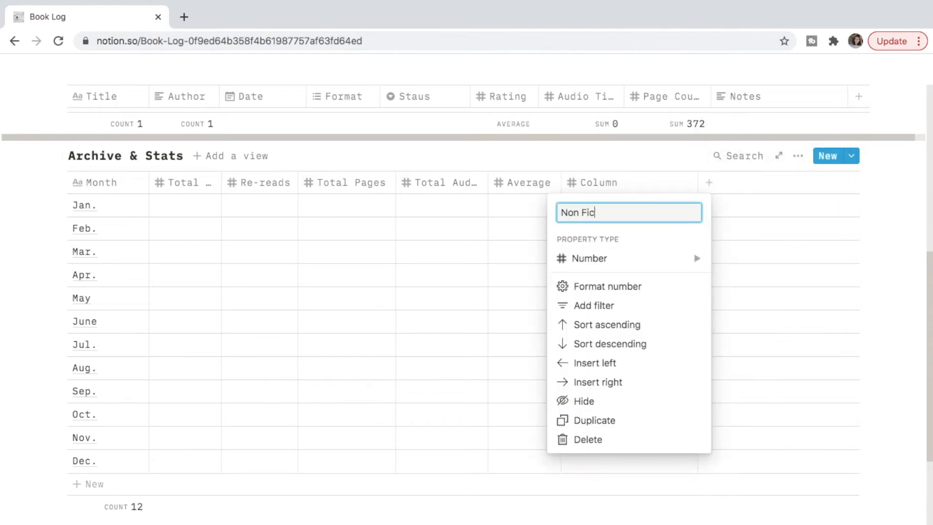
type("tion")
key("Return")
- Add a Number column named "Classics" after Non Fiction and narrow it to fit its title
left_click(663, 184)
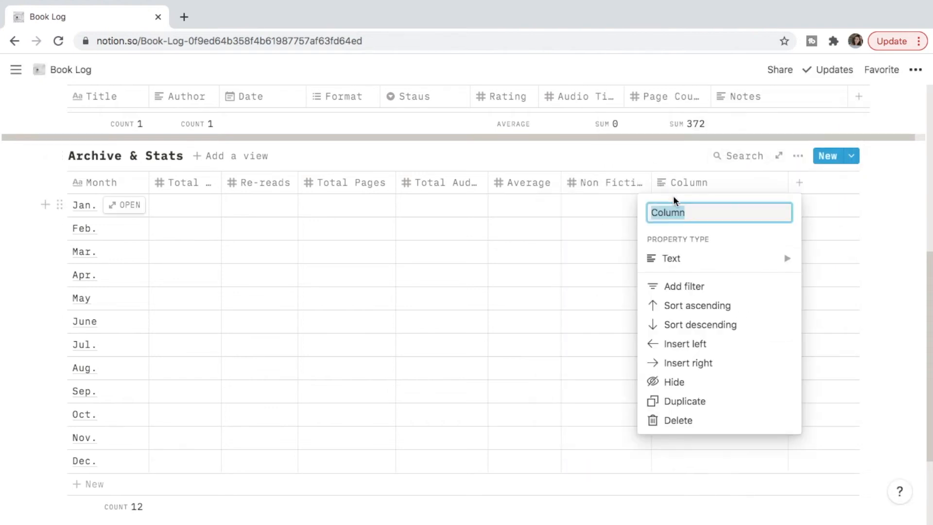
mouse_move(673, 258)
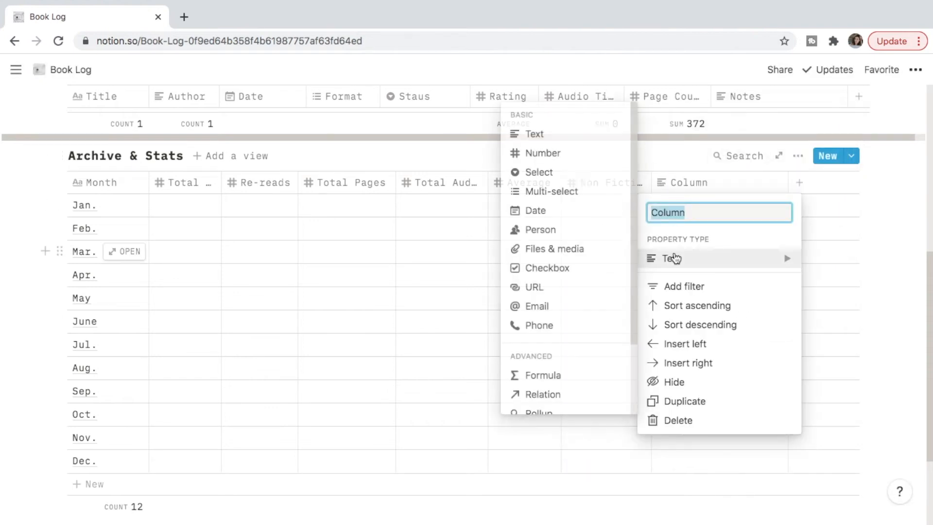
left_click(704, 189)
type("Classics")
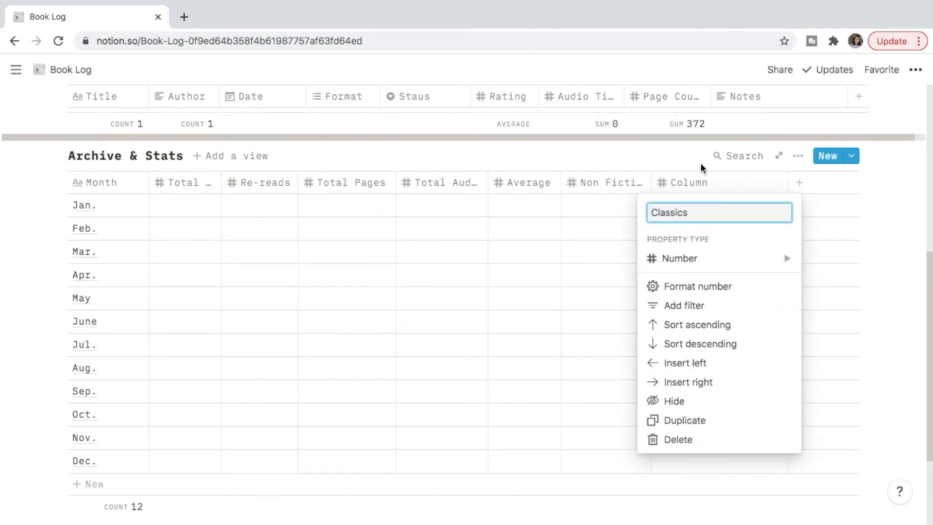
key("Return")
left_click_drag(787, 184, 728, 203)
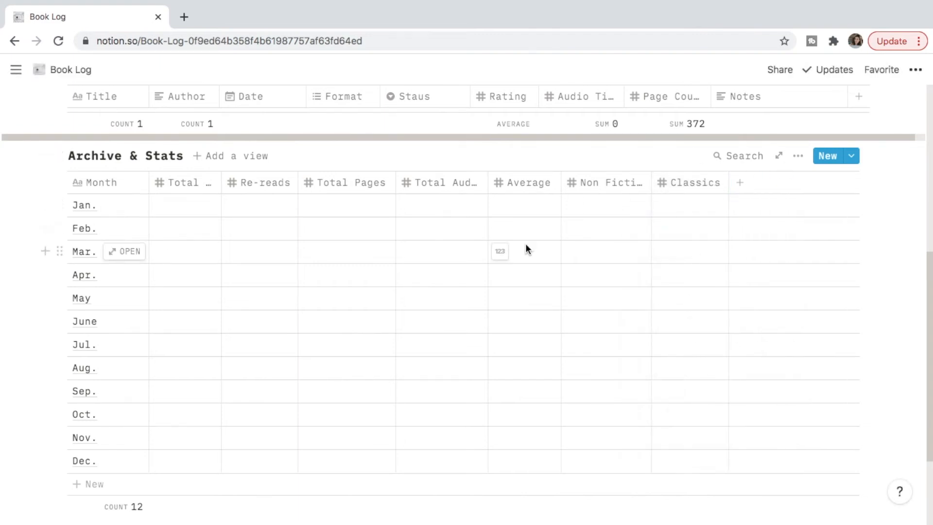
- Add a Multi-select column named "Representation" after Classics
left_click(776, 186)
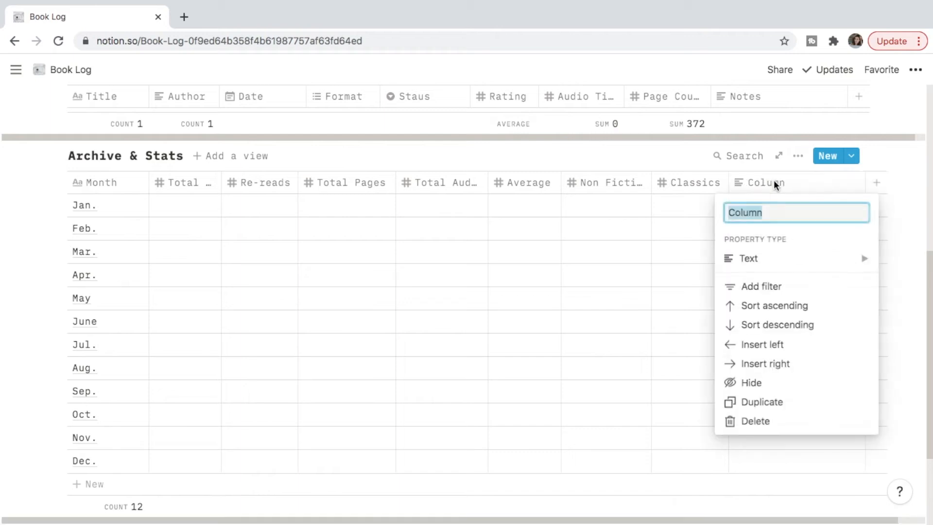
mouse_move(763, 265)
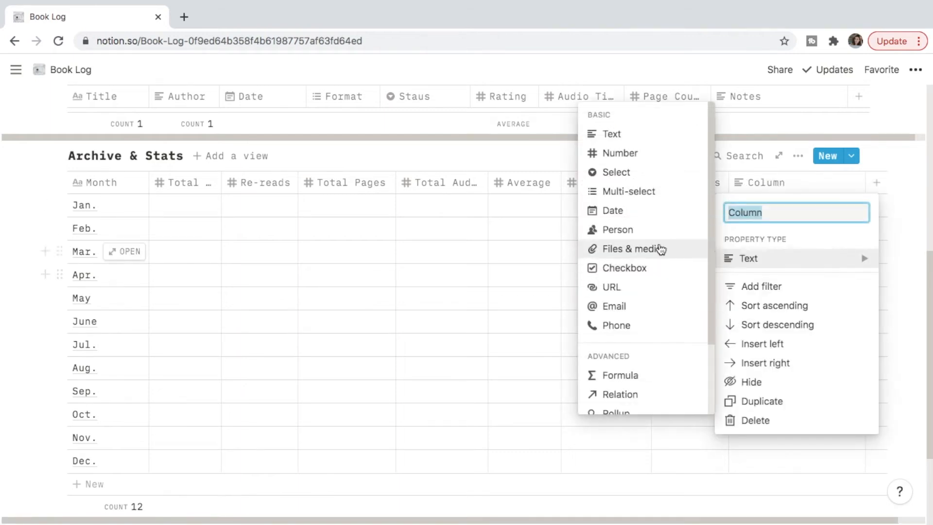
left_click(652, 202)
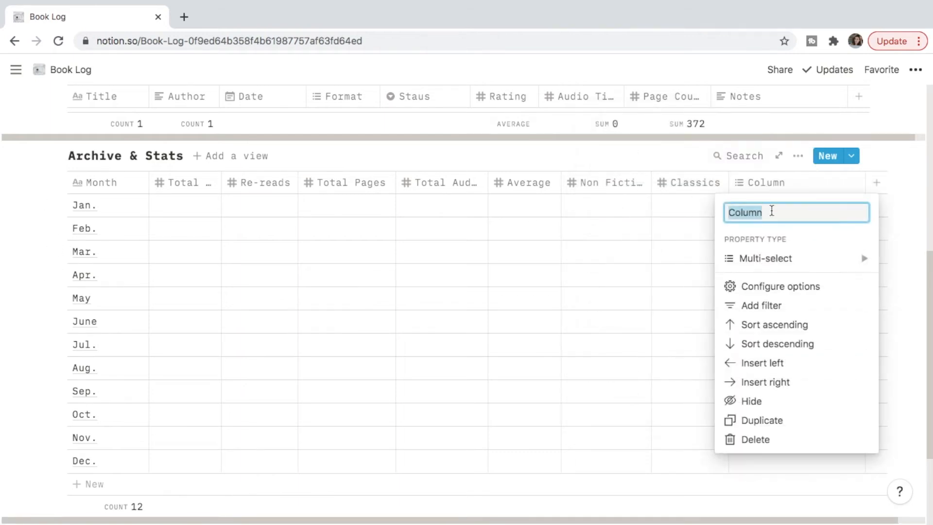
type("Representation")
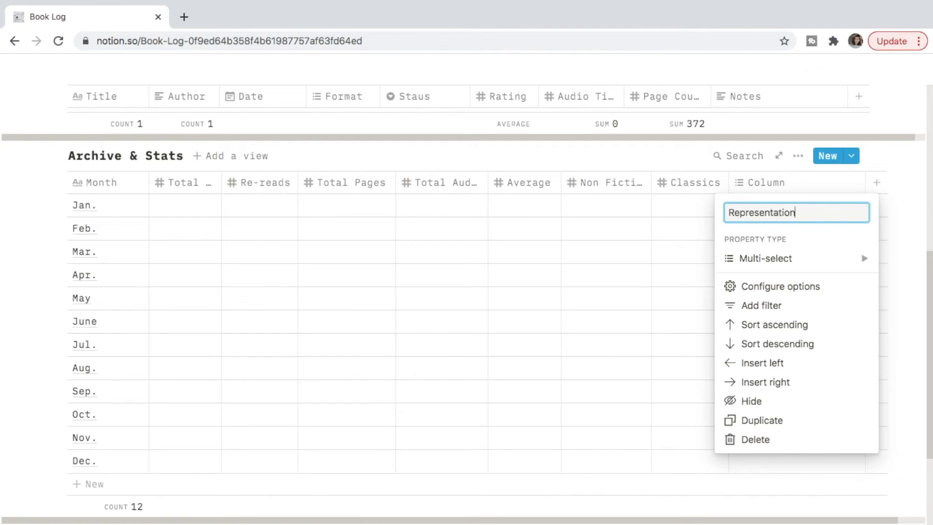
- Create the Representation options BIPOC, LGBTQIA+ and Neurodivergence from the Jan. row's cell
left_click(785, 287)
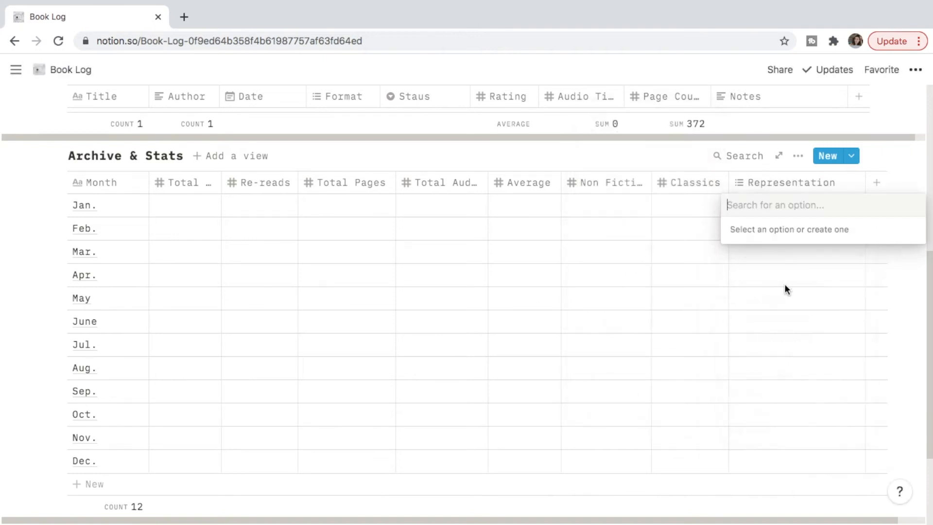
type("BIPOC")
key("Return")
type("LGBTQIA+")
key("Return")
type("Ne")
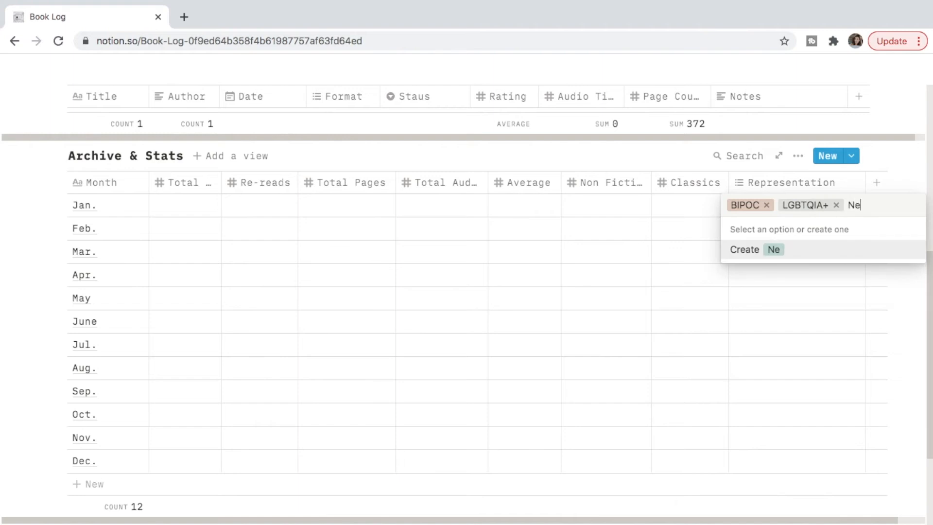
type("urodivergence")
key("Return")
- Create four more Representation options: Woman Author, BIPOC Author, Queer Author and Own Voices
type("Woman Author")
key("Return")
type("BIPOC Author")
key("Return")
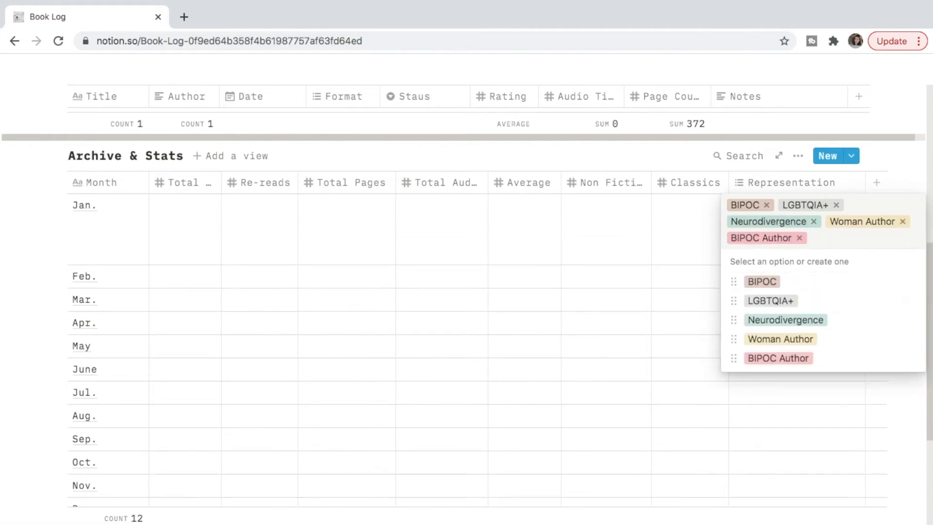
type("Queer Author")
key("Return")
type("Own Voices")
key("Return")
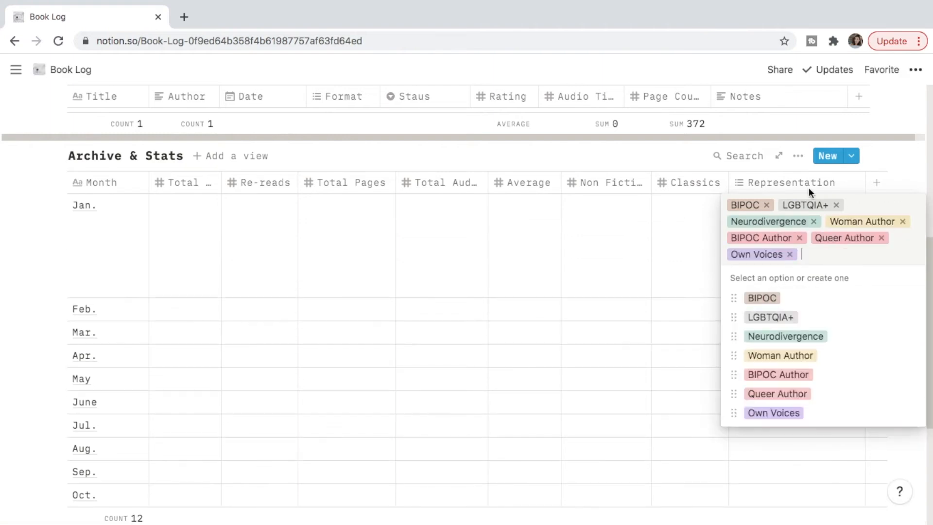
- Change the BIPOC Author option's color to blue and remove all the tags from the Jan. row's Representation cell
left_click(907, 375)
left_click(827, 447)
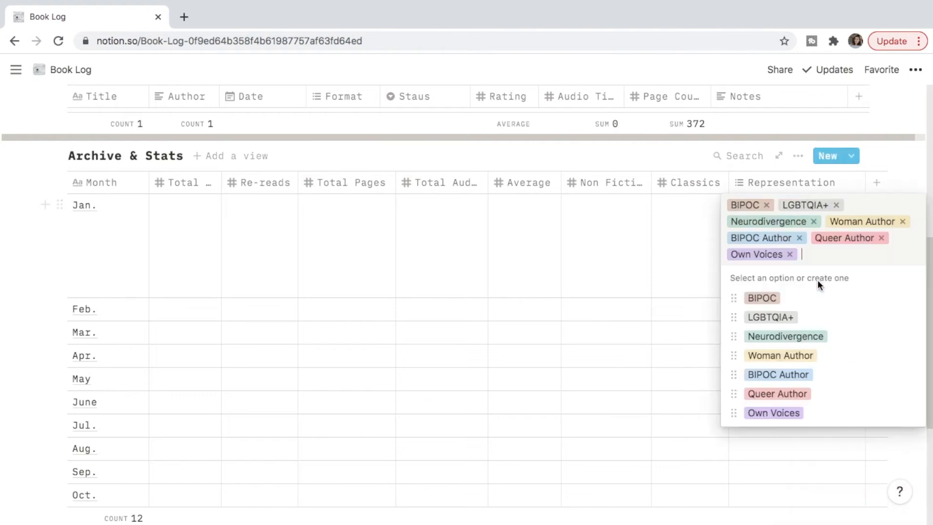
left_click(767, 205)
left_click(785, 206)
left_click(813, 205)
left_click(805, 205)
left_click(800, 205)
- Add a Text column named "Notes" after Representation in the Archive & Stats table
scroll(781, 260, "up", 2)
left_click(877, 219)
type("Notes")
left_click(711, 290)
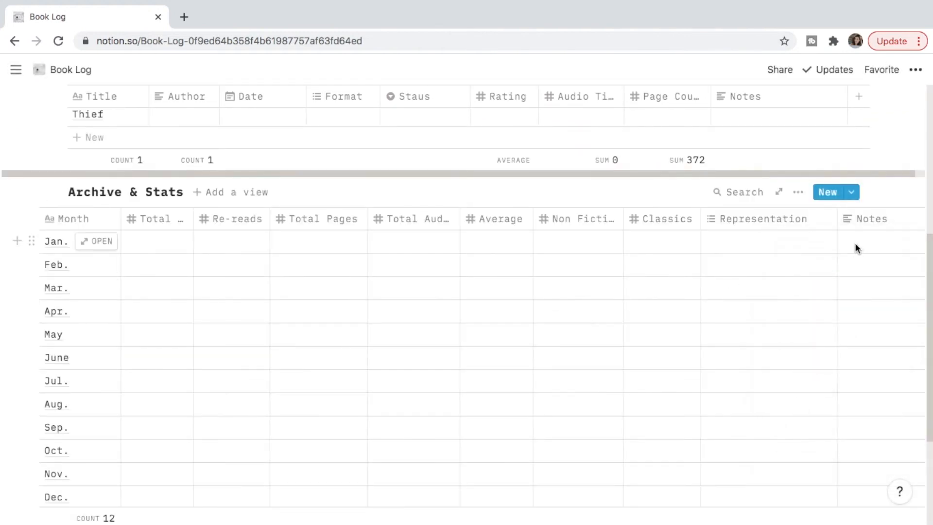
- Enter the example lines "-7 Woman Authors", "-4 POC Authors" and "-3 WOC" in the Jan. row's Notes cell and clear them
scroll(767, 325, "down", 3)
scroll(766, 328, "right", 2)
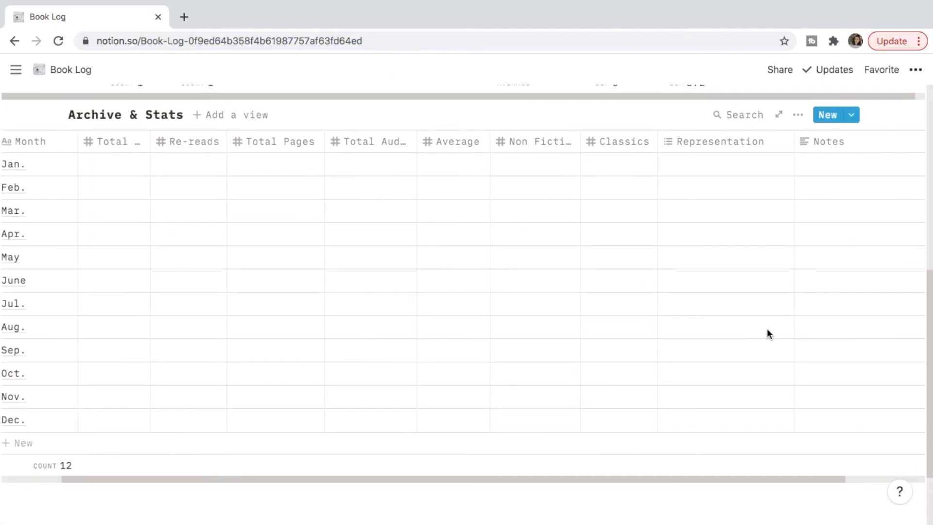
left_click(821, 165)
type("-7 W")
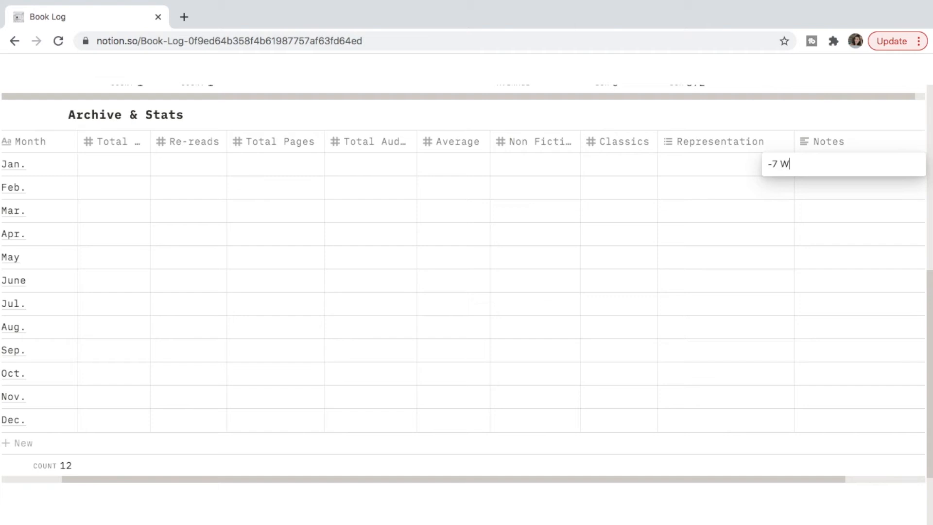
type("oman Authors")
key("shift+Return")
type("-")
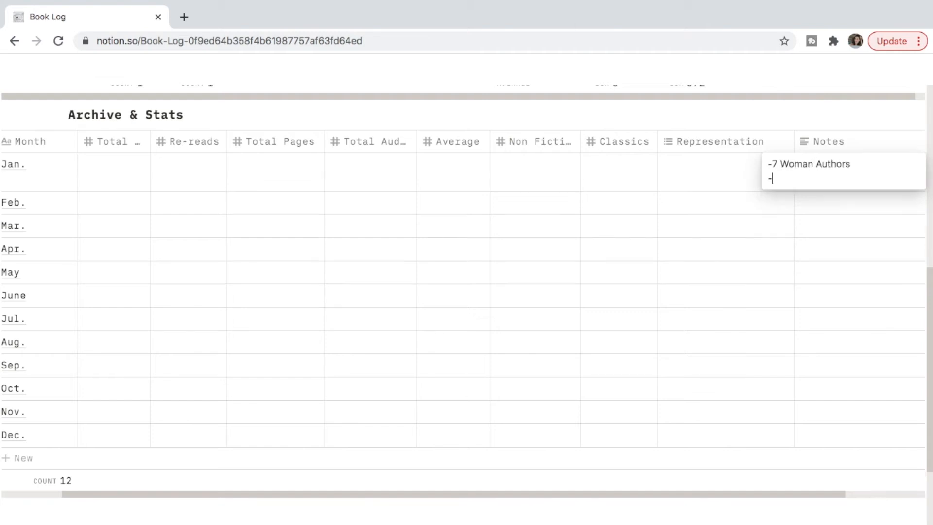
type("4 POC Authors")
key("shift+Return")
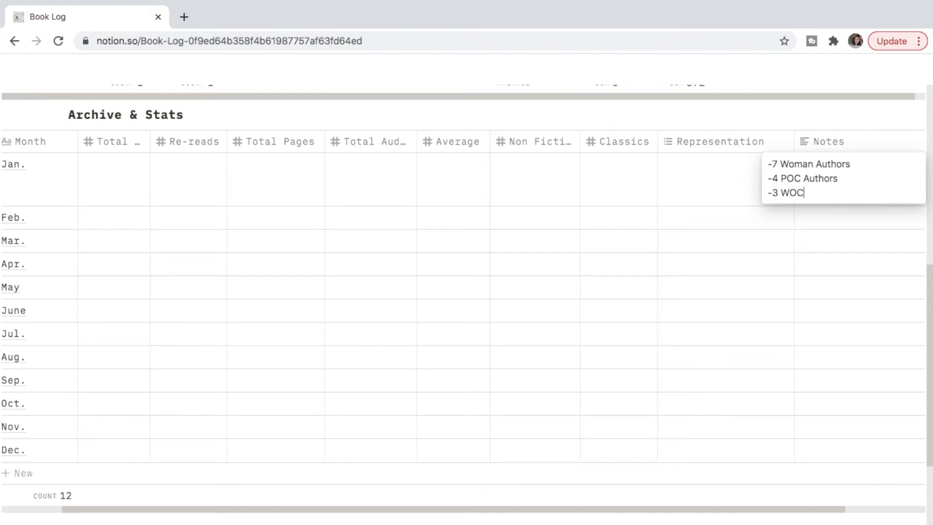
left_click(831, 346)
scroll(831, 346, "down", 3)
key("BackSpace")
- Set the Archive & Stats footer calculation to Sum for the first Total column, Re-reads, Total Pages and Total Audio
scroll(831, 346, "up", 5)
scroll(777, 355, "left", 2)
scroll(683, 346, "up", 3)
scroll(431, 360, "down", 5)
scroll(431, 359, "down", 4)
left_click(209, 376)
left_click(197, 256)
left_click(265, 398)
left_click(237, 279)
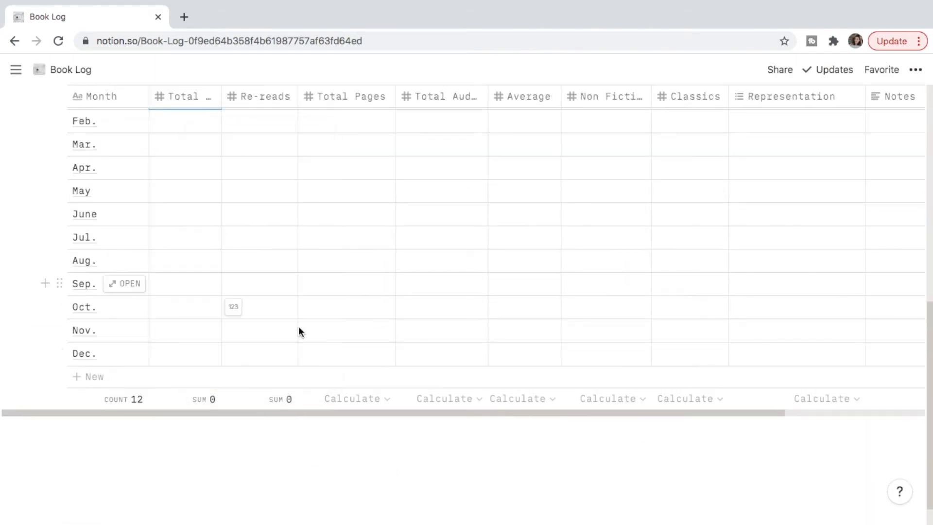
left_click(357, 398)
left_click(338, 282)
left_click(447, 399)
left_click(436, 285)
- Set the footer calculation to Average for the Average column and to Sum for the Non Fiction and Classics columns
scroll(524, 243, "up", 4)
scroll(524, 244, "down", 5)
left_click(523, 367)
left_click(506, 269)
scroll(527, 379, "up", 1)
scroll(528, 379, "right", 1)
left_click(589, 387)
left_click(565, 268)
left_click(665, 387)
left_click(639, 269)
- Open The Lightning Thief's page from April Books and create a new template named "Review Notes" from it
scroll(671, 337, "right", 1)
scroll(671, 337, "up", 10)
left_click(120, 405)
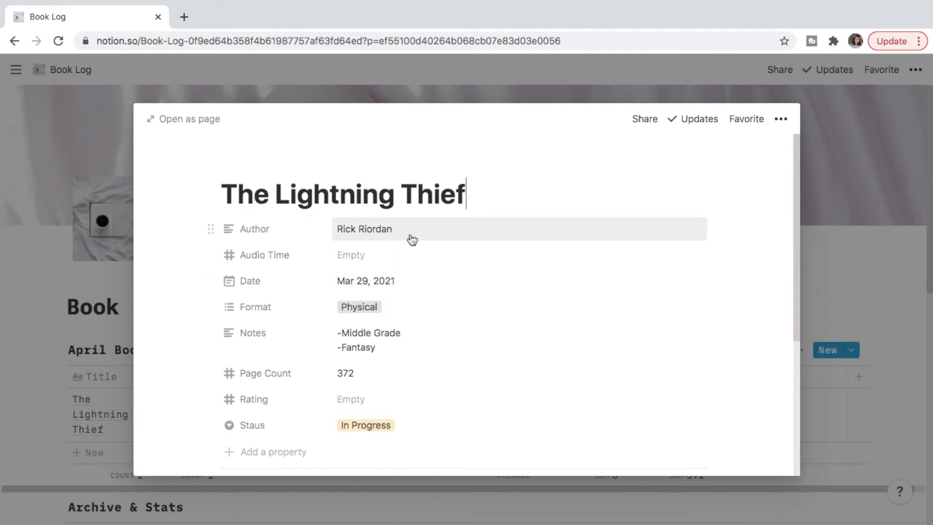
scroll(420, 263, "down", 2)
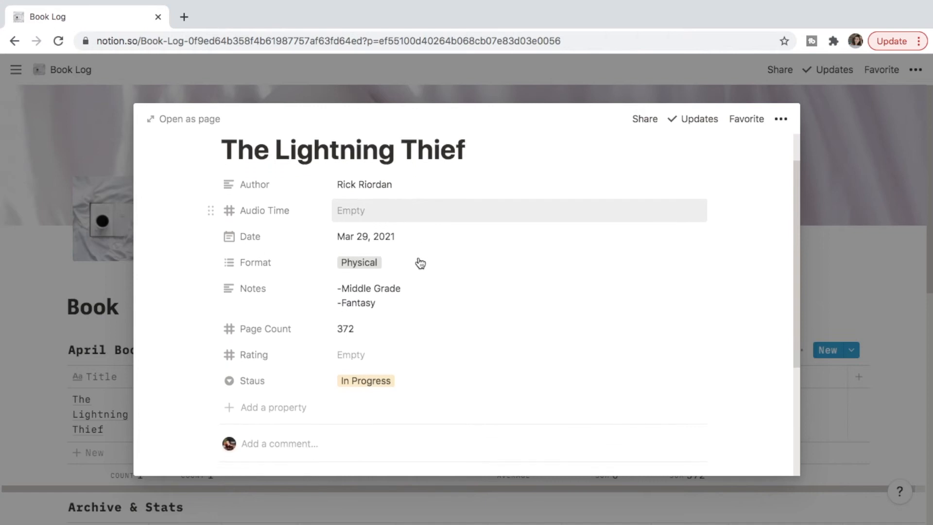
scroll(402, 333, "down", 5)
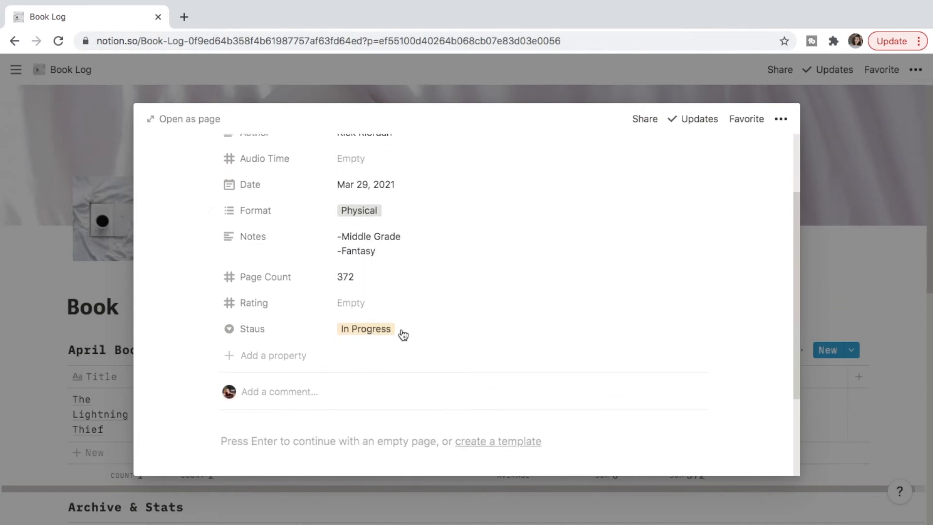
scroll(402, 334, "down", 3)
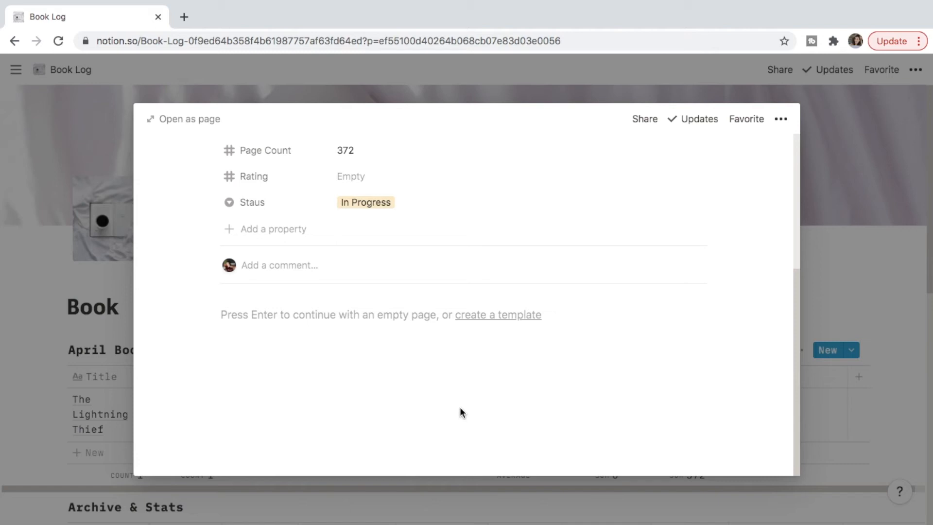
left_click(523, 316)
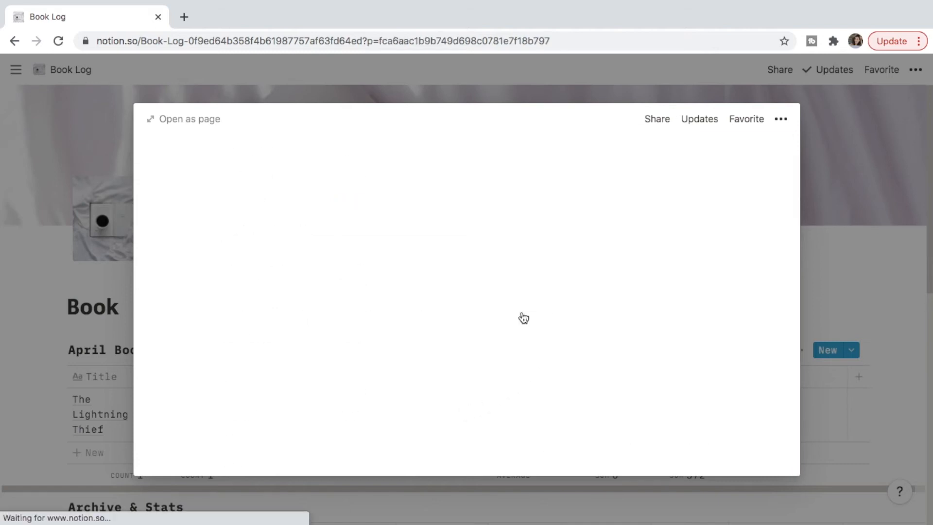
type("Review Notes")
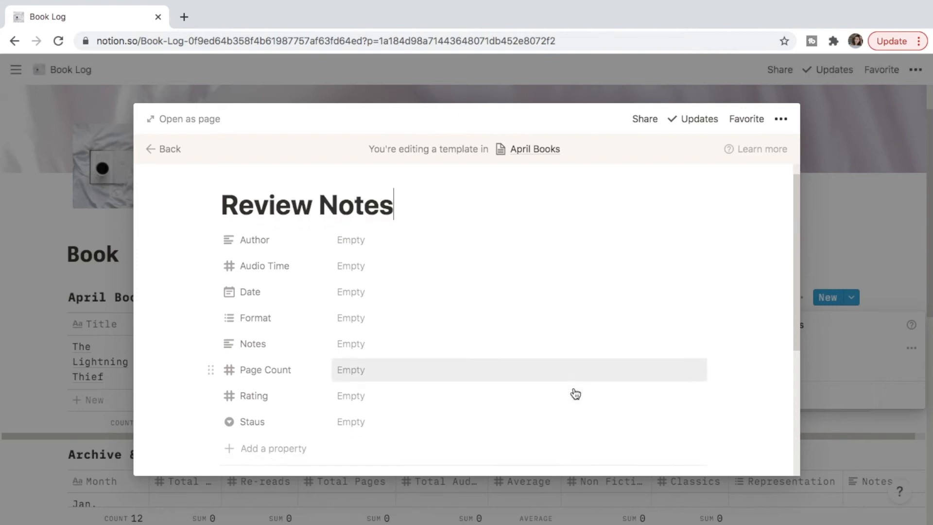
- Add a "Pre-read" toggle to the template body with nested toggles "Synopsis" and "Assumptions/expectations"
scroll(576, 394, "down", 2)
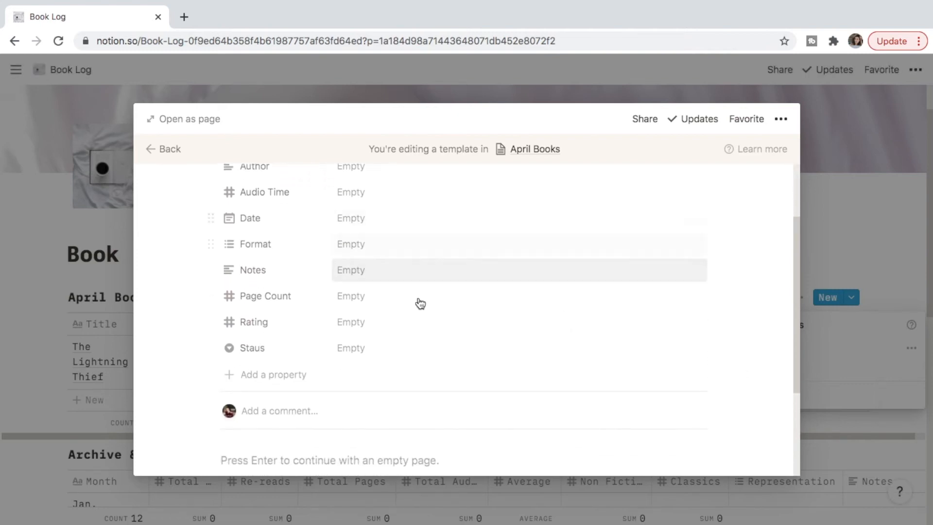
scroll(410, 203, "up", 1)
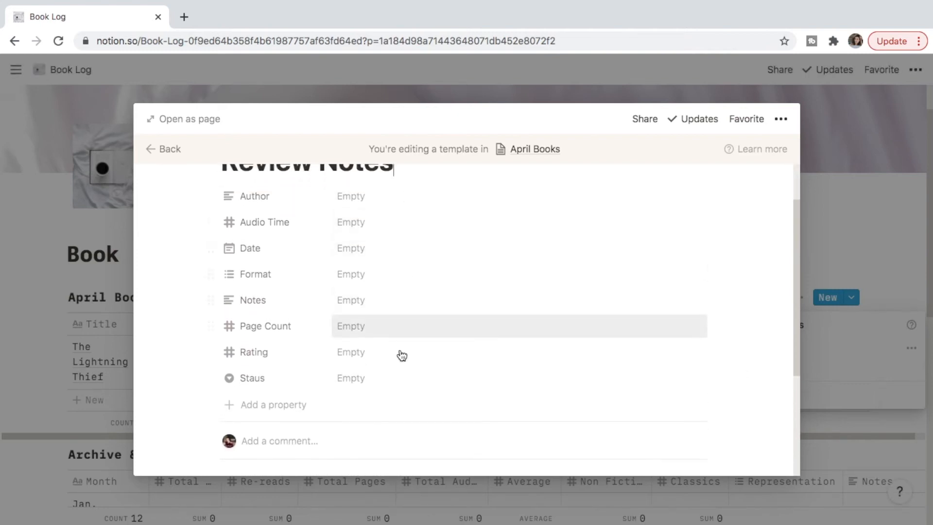
scroll(411, 338, "down", 4)
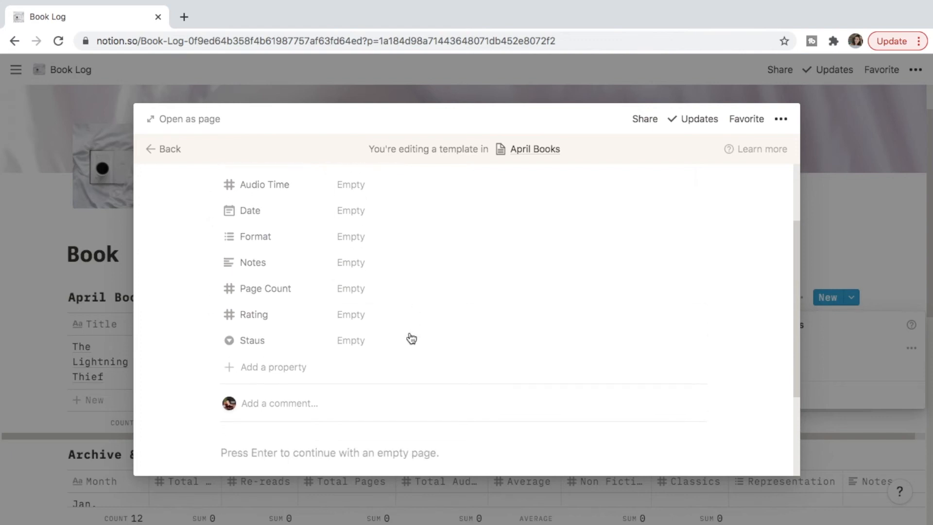
left_click(312, 328)
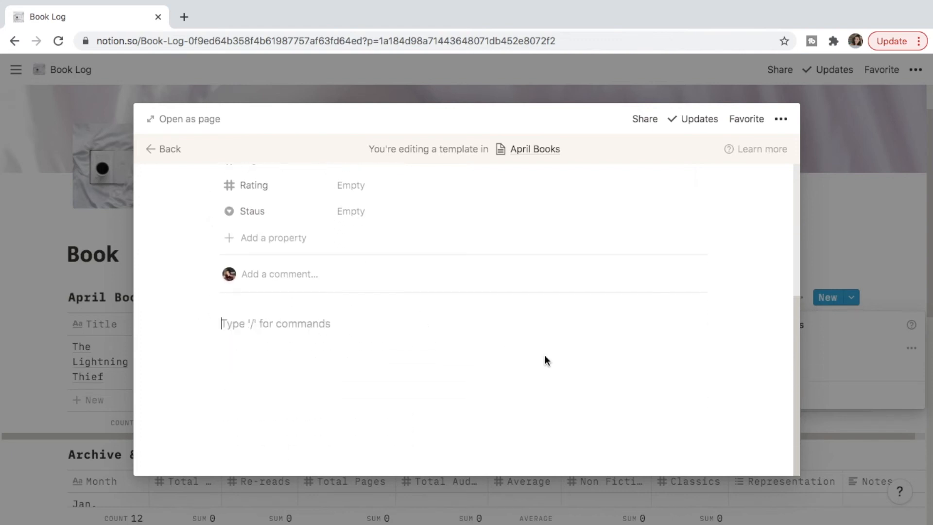
type("/tog")
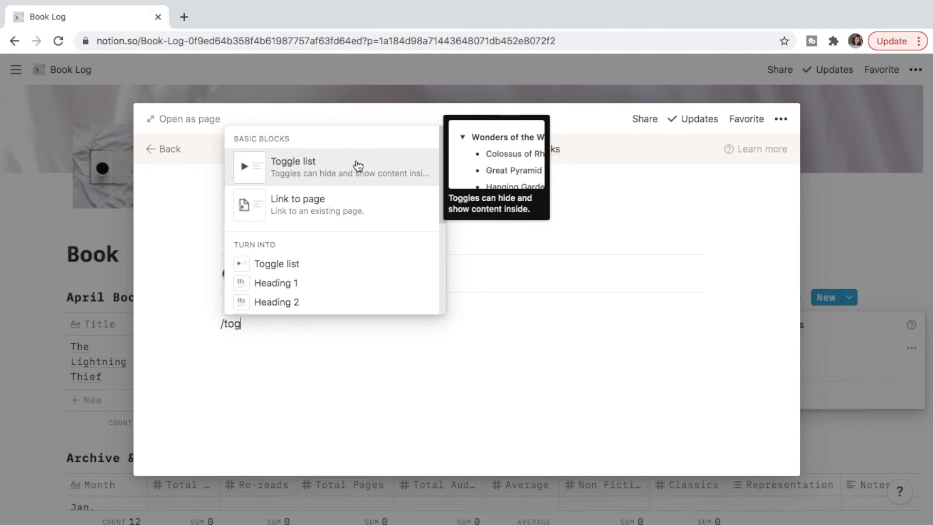
left_click(359, 166)
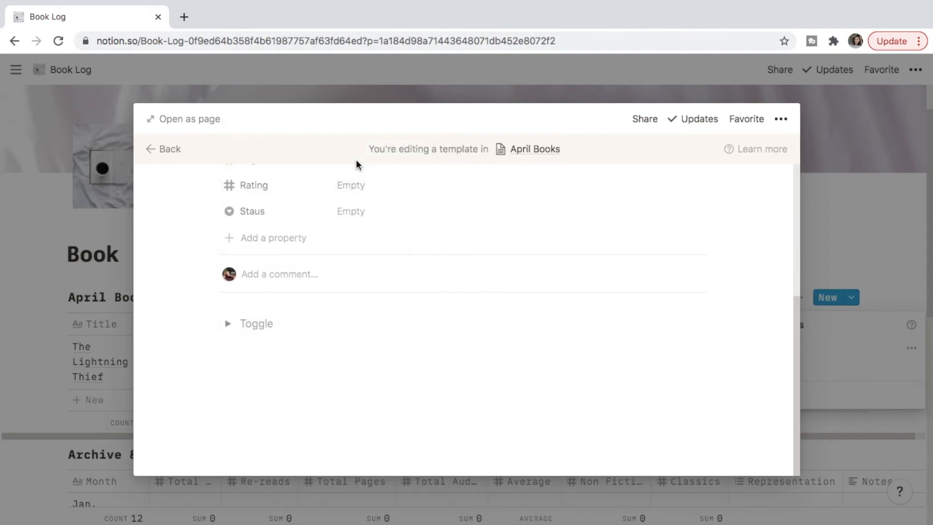
type("Pre-read")
key("Return")
key("Tab")
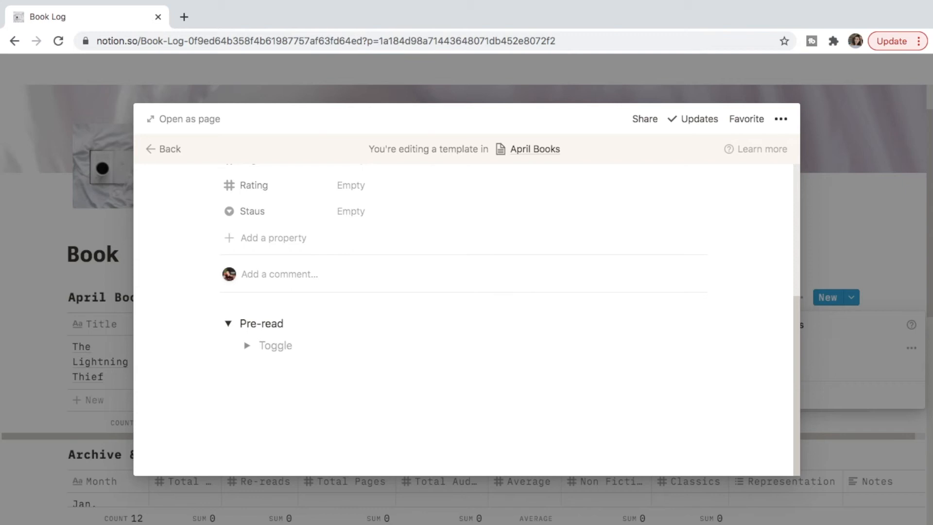
type("Assumptions/expectatio")
key("Return")
key("Return")
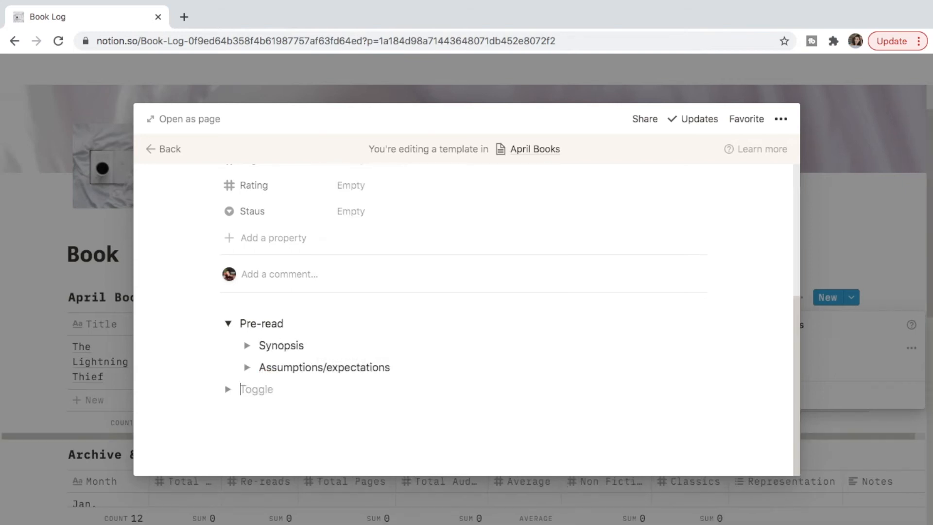
- Add top-level toggles "Real Time Reactions", "Quotes", "Positive" and "Negative" below the Pre-read toggle
type("Real Time Reactions")
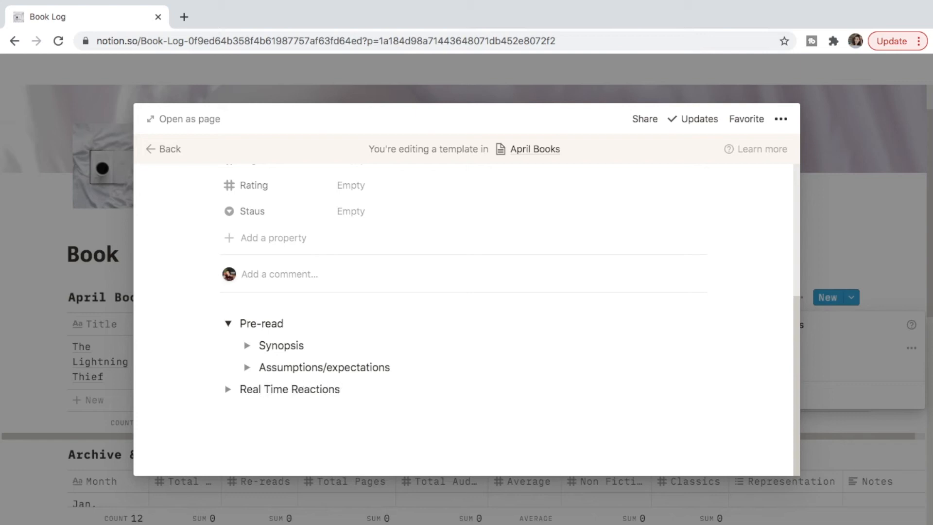
key("Return")
key("Return")
type("Negat")
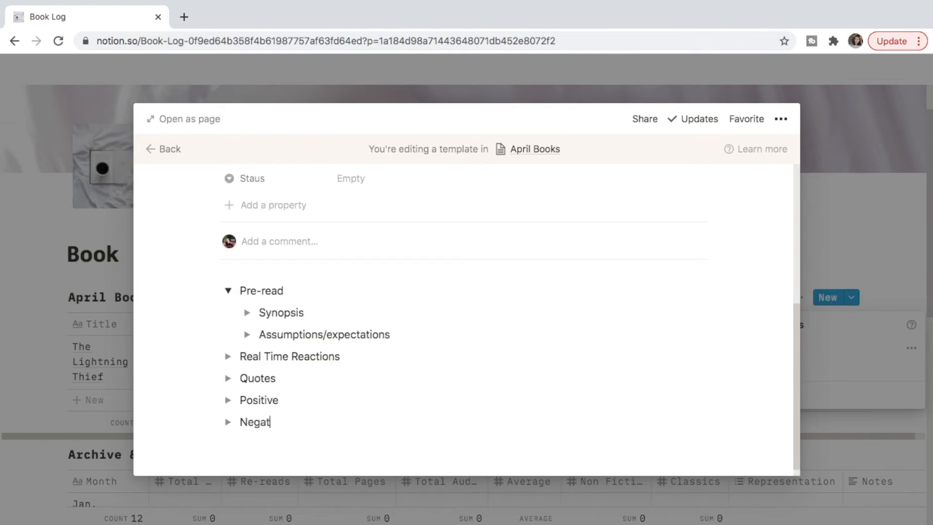
type("ive")
- Expand the Positive and Negative toggles and insert an empty three-item numbered list inside Positive
left_click(228, 387)
left_click(228, 411)
left_click(251, 390)
type("/num")
key("Return")
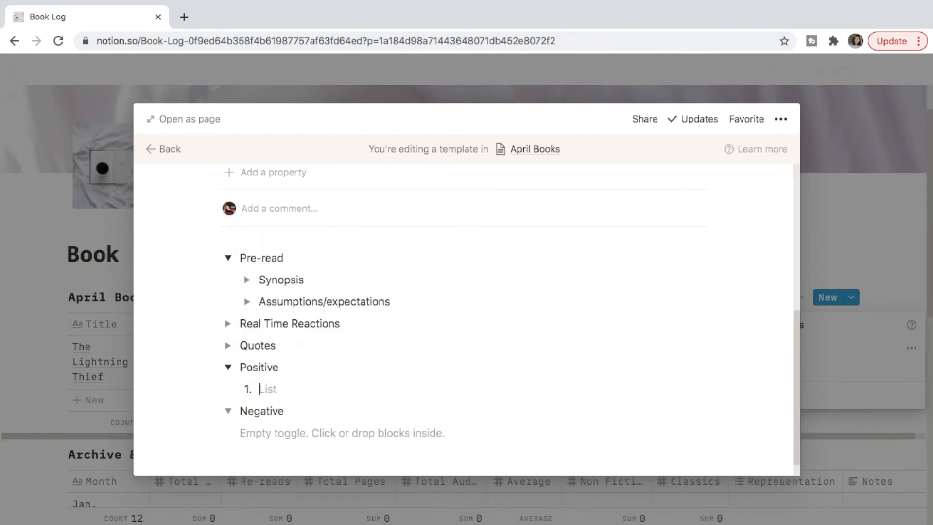
key("Return")
key("Return")
- Insert an empty three-item numbered list inside the Negative toggle and collapse the expanded toggles
scroll(243, 413, "down", 2)
left_click(252, 426)
type("/num")
key("Return")
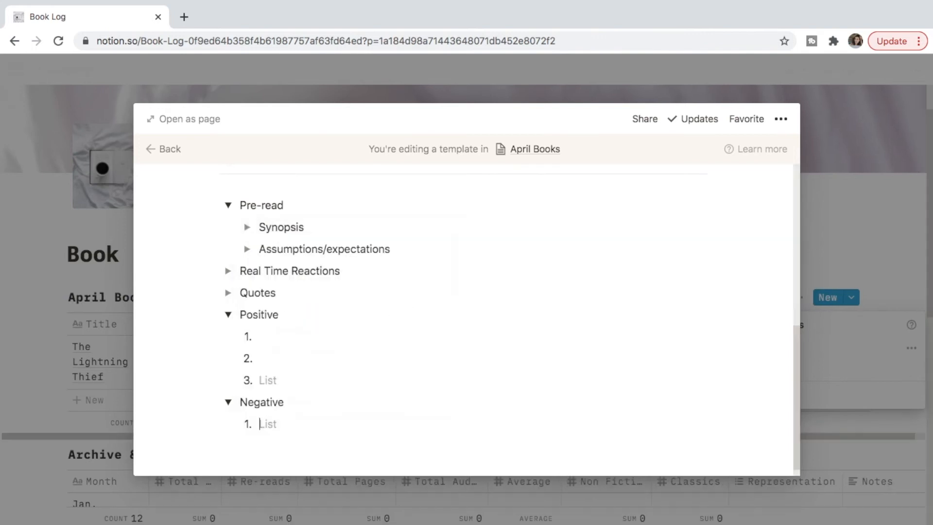
key("Return")
key("Return")
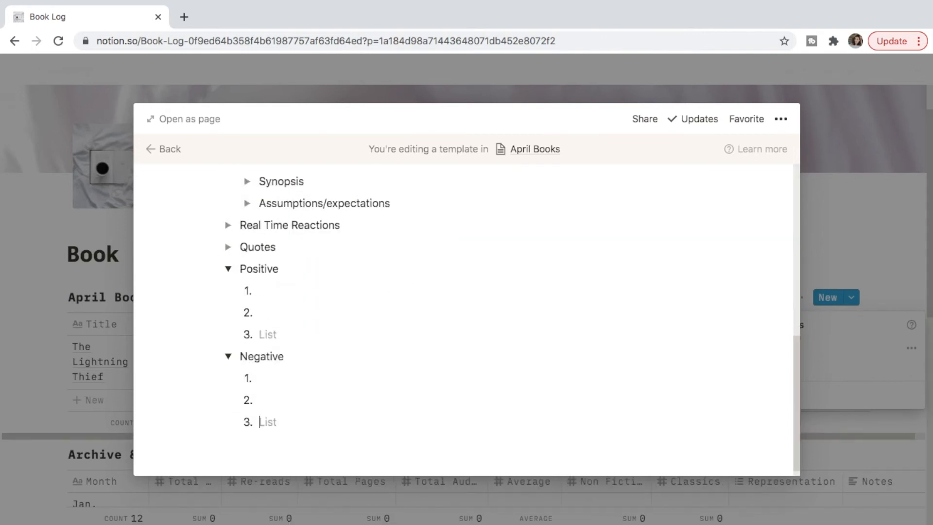
left_click(228, 269)
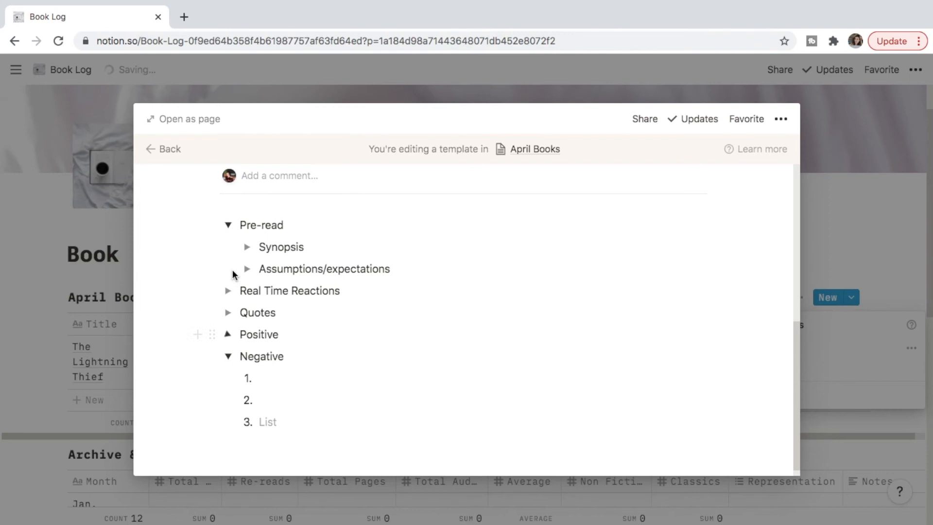
left_click(228, 356)
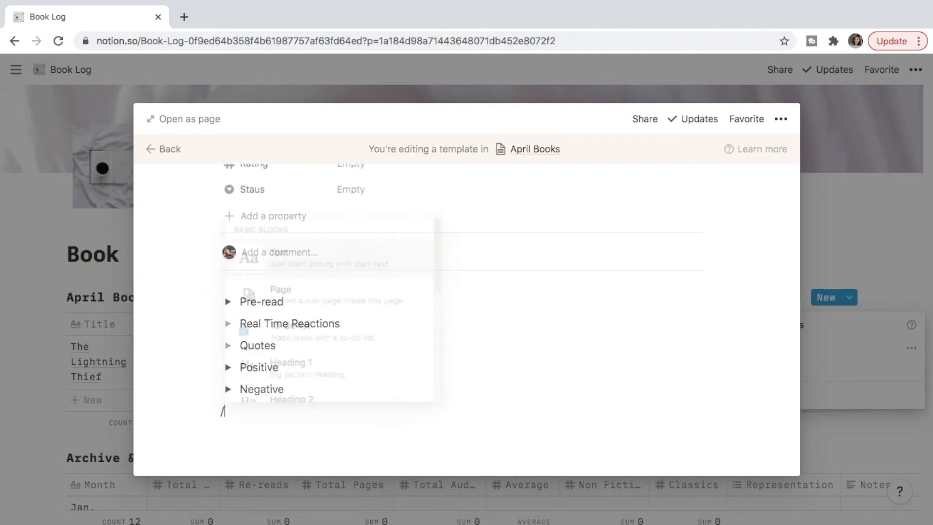
- Add a divider and the text "Review:" below the toggles, and close the template to return to the Book Log page
scroll(317, 335, "down", 5)
left_click(305, 350)
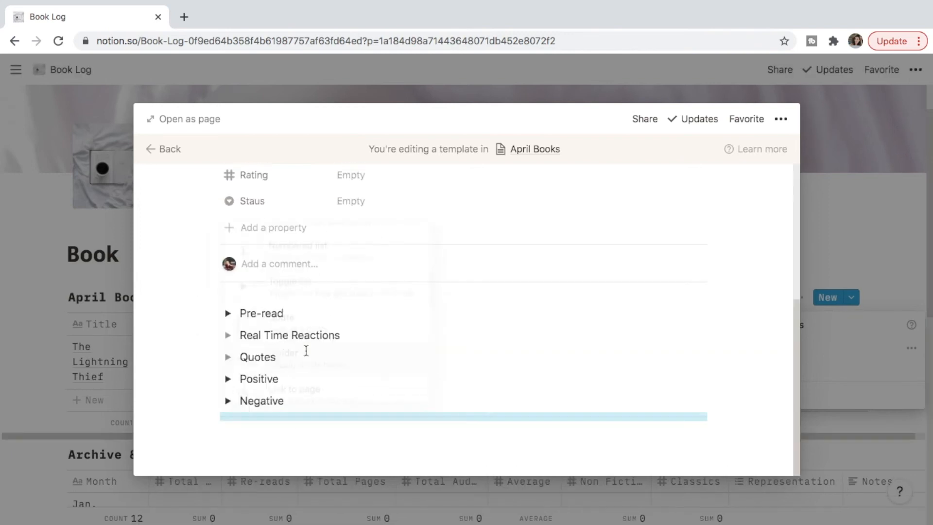
left_click(319, 437)
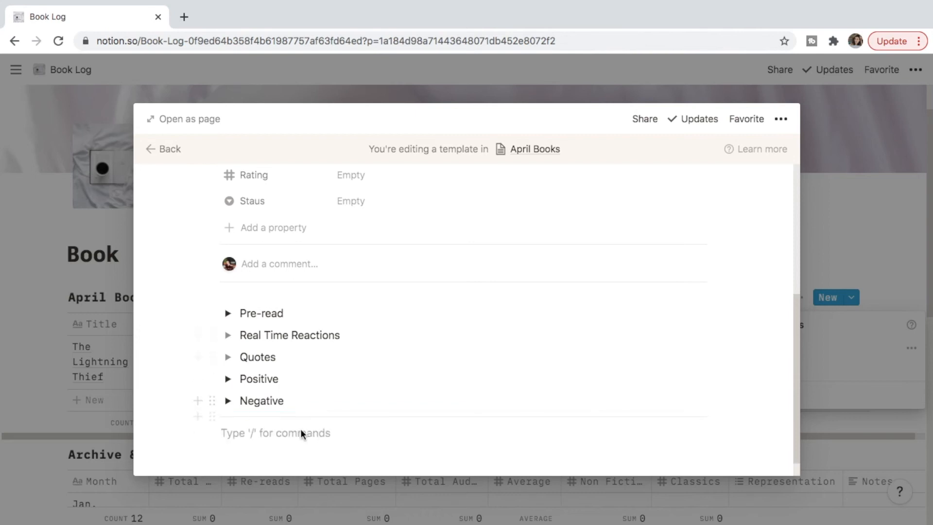
type("Review:")
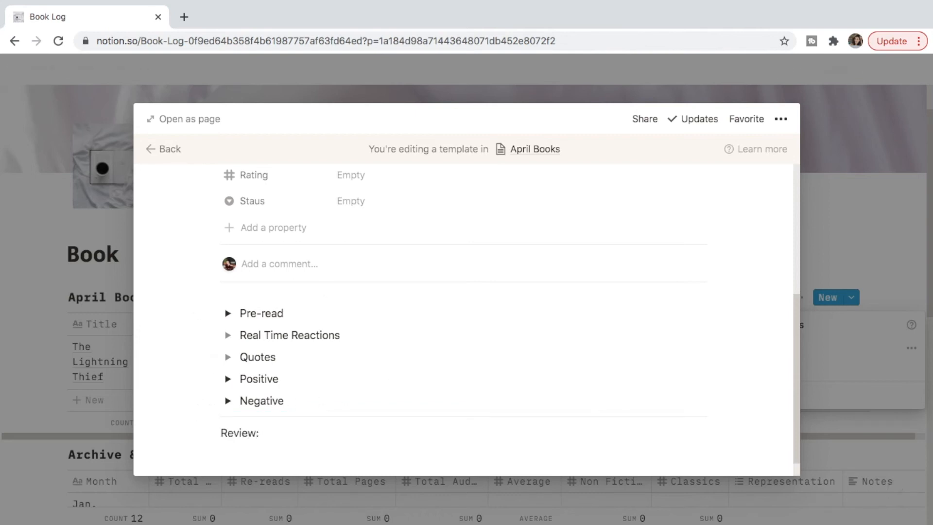
scroll(654, 289, "up", 10)
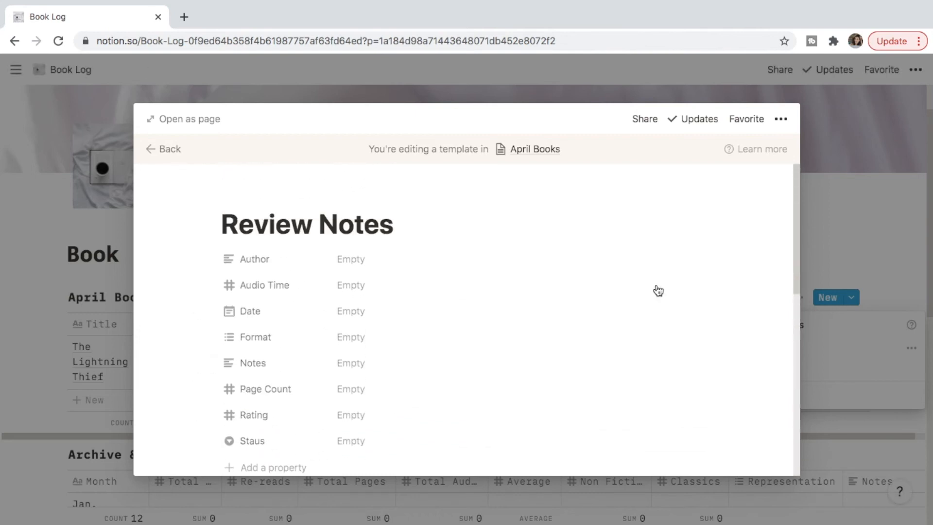
left_click(847, 238)
left_click(628, 227)
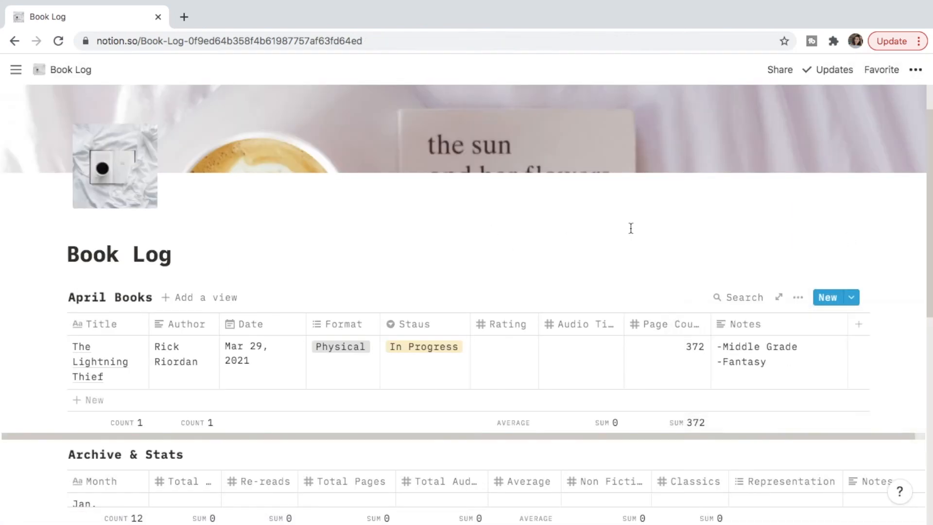
- Open The Lightning Thief's page and apply the Review Notes template to it
left_click(119, 357)
scroll(492, 307, "down", 2)
scroll(415, 209, "up", 2)
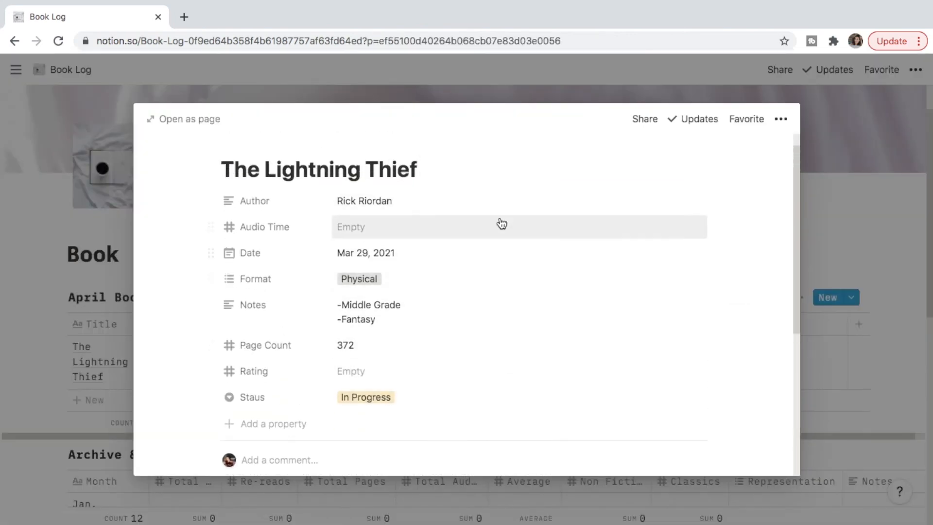
scroll(486, 329, "down", 5)
left_click(271, 359)
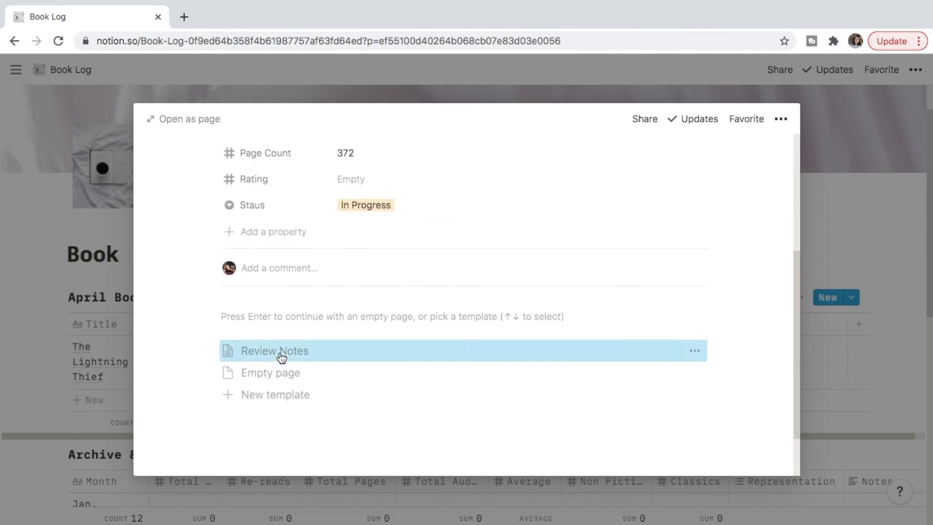
- Under Pre-read, fill the Synopsis with a 12 y/o son of Poseidon's quest to return Zeus's lightning bolt and clear his name
left_click(228, 303)
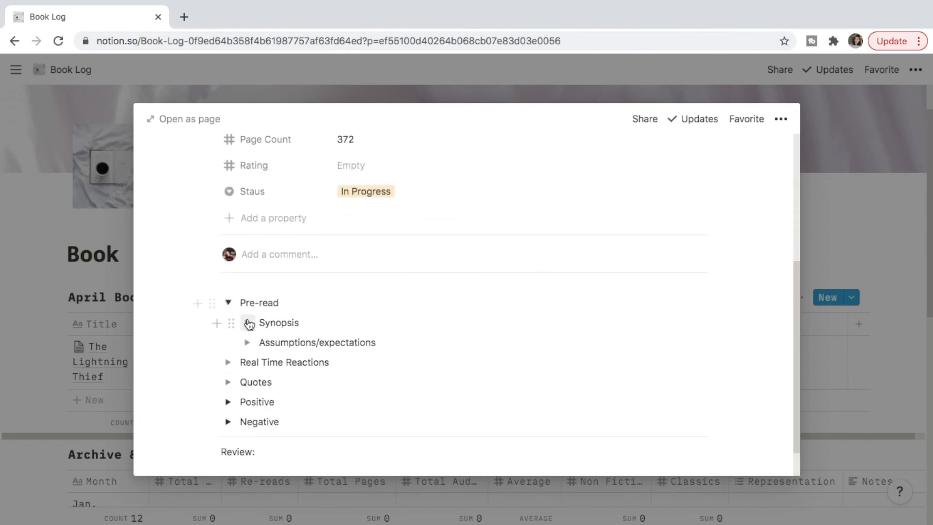
left_click(248, 323)
left_click(284, 342)
type("12 y/o boy finds out he is a son of ")
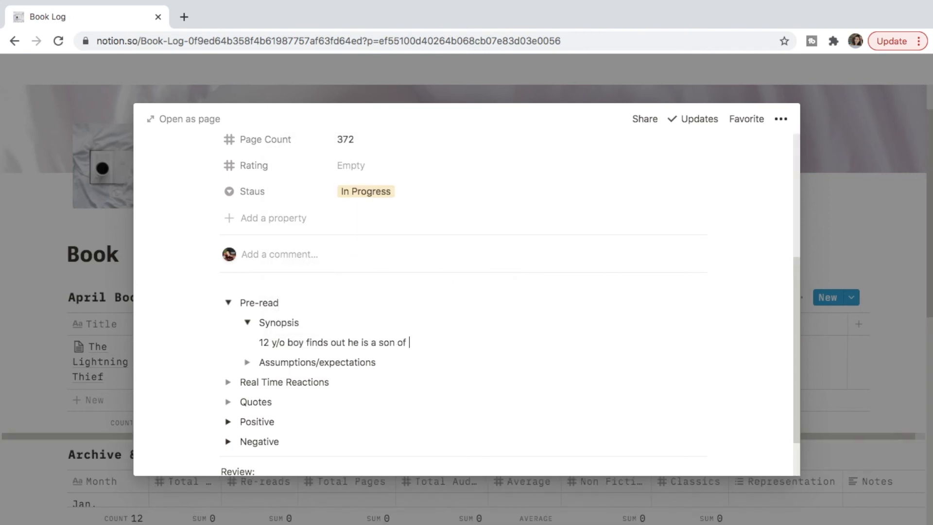
type("Poseidon, goes on a quest to find and return a v important lightning bolt to Zeus and clear his name")
- List "Greek mythology references galore", "Summer camp vibes", "Action adventure" and "New Yorker humor" under Assumptions/expectations, and collapse both Pre-read subtoggles
left_click(247, 377)
left_click(296, 391)
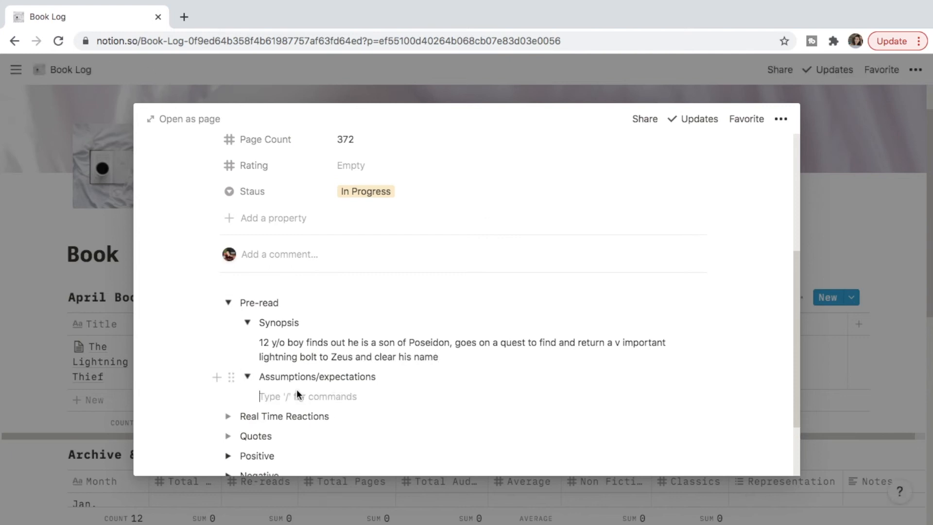
type("Greek mu")
key("BackSpace")
type("ythology references galore")
key("Return")
type("Summer camp vibes")
key("Return")
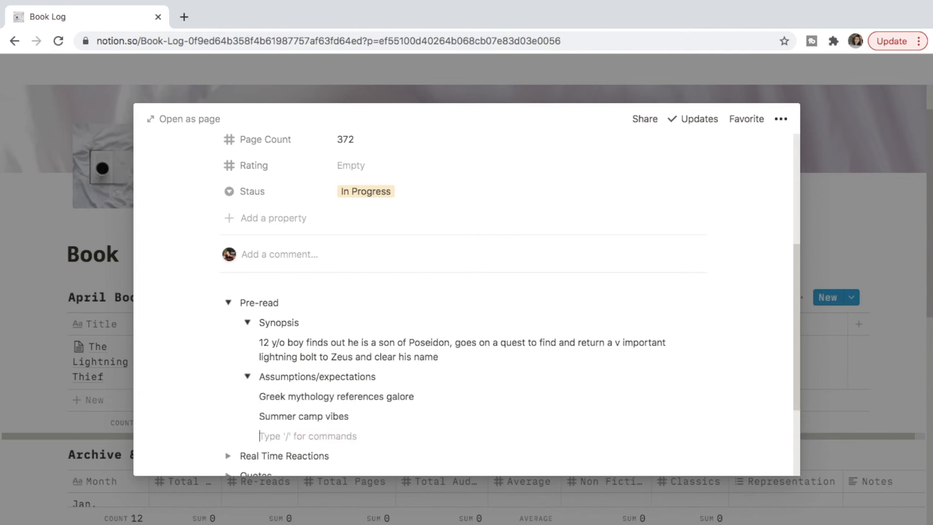
type("Action ")
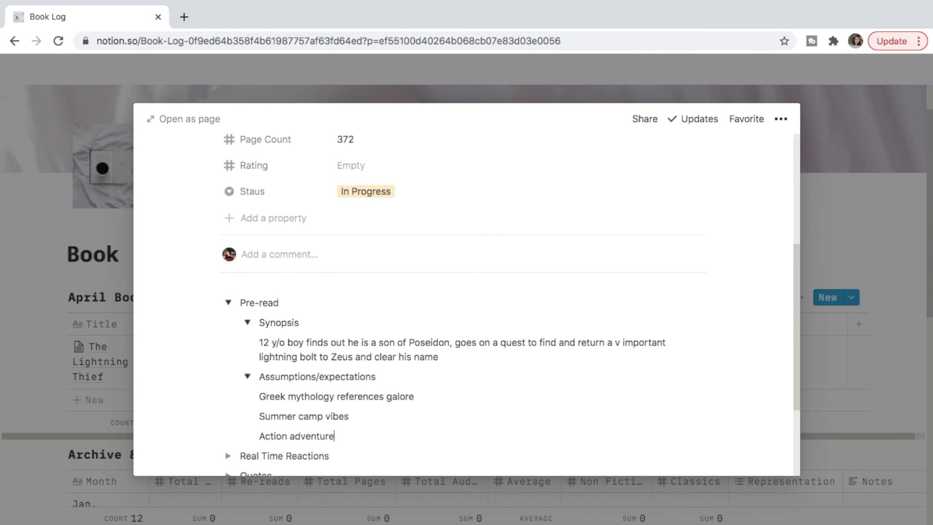
type("adventure")
key("Return")
type("New Yorker humor")
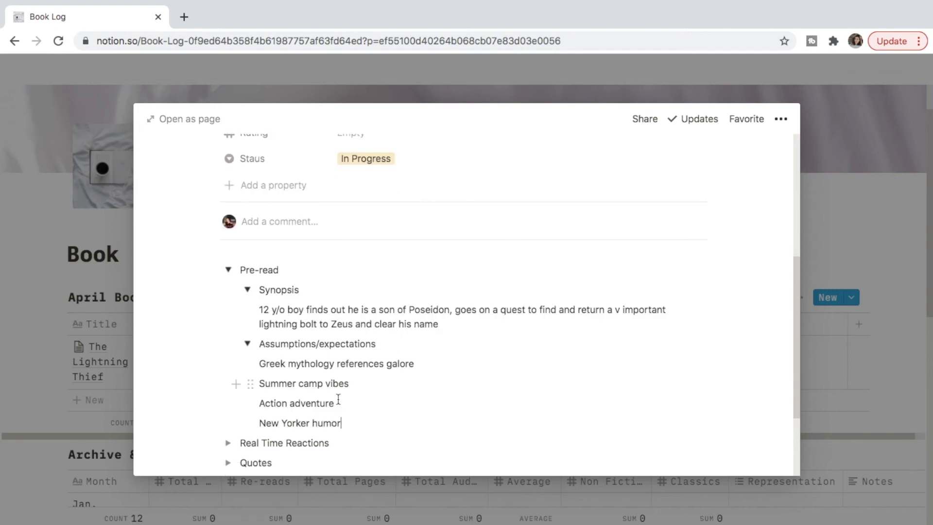
left_click(247, 289)
left_click(248, 273)
- Add "You drool when you sleep" - Annabeth Chase, badass under Quotes and close the book page with its toggles collapsed
left_click(229, 343)
left_click(243, 342)
type("\"You drool when you sleep\" - Annabeth Chase,")
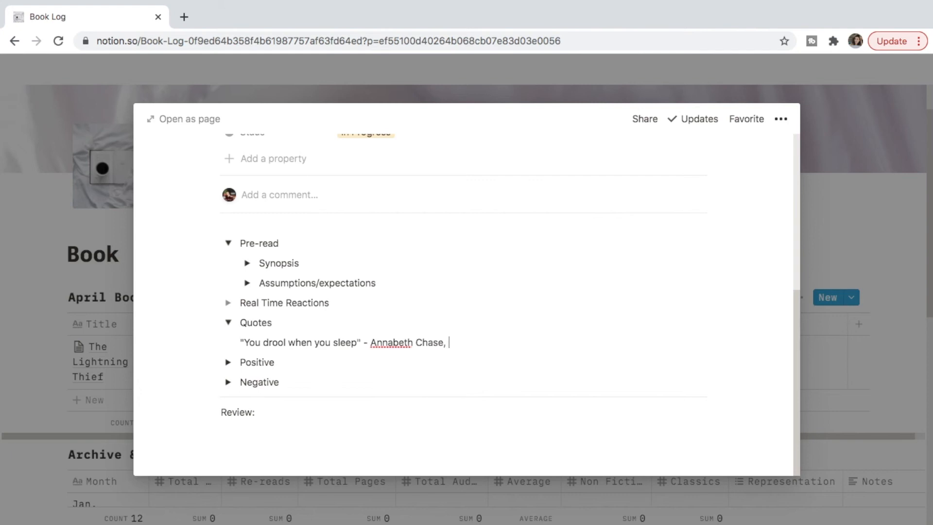
type(" badass")
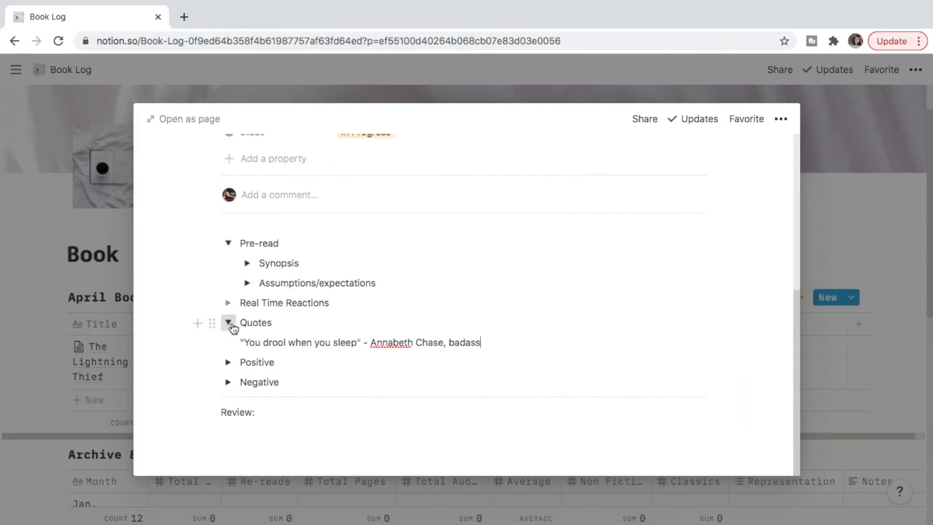
left_click(229, 323)
scroll(255, 429, "up", 6)
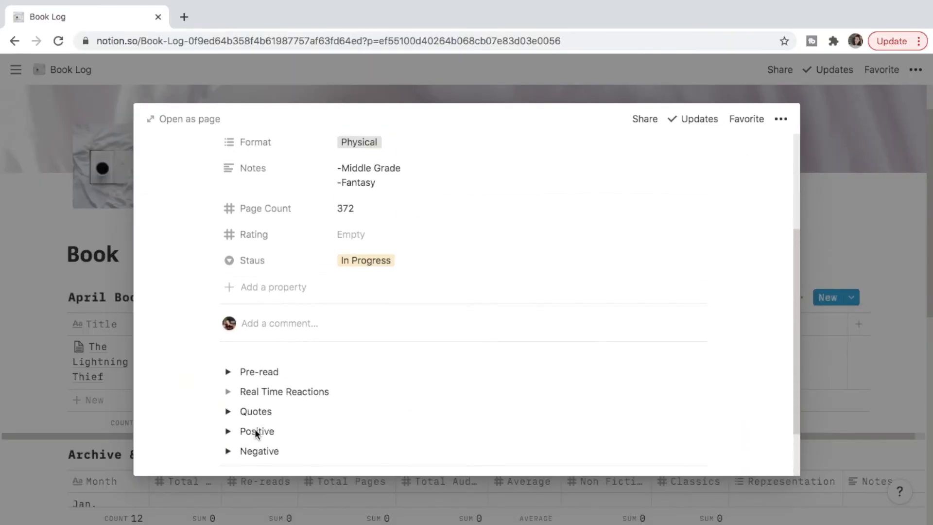
left_click(865, 238)
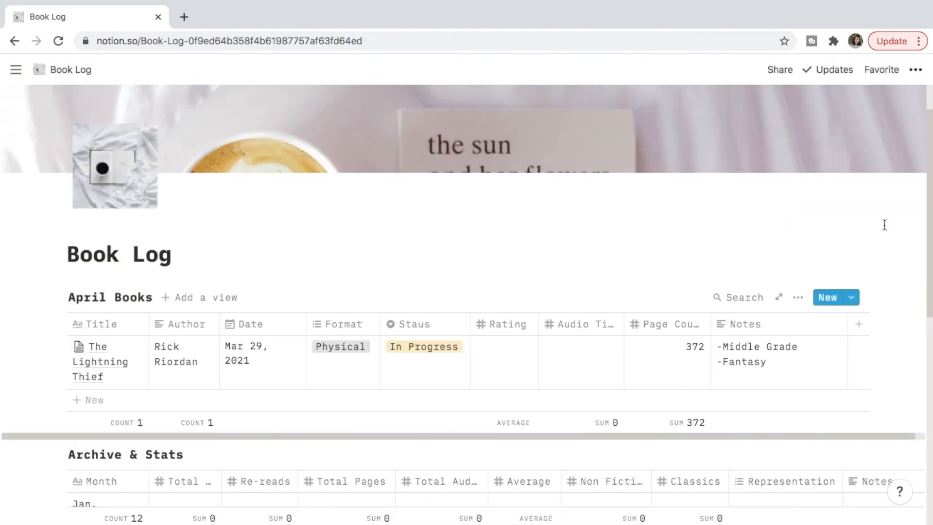
- In the Apr. row of Archive & Stats, enter 1 total read, 1 re-read and 372 total pages
scroll(25, 447, "down", 2)
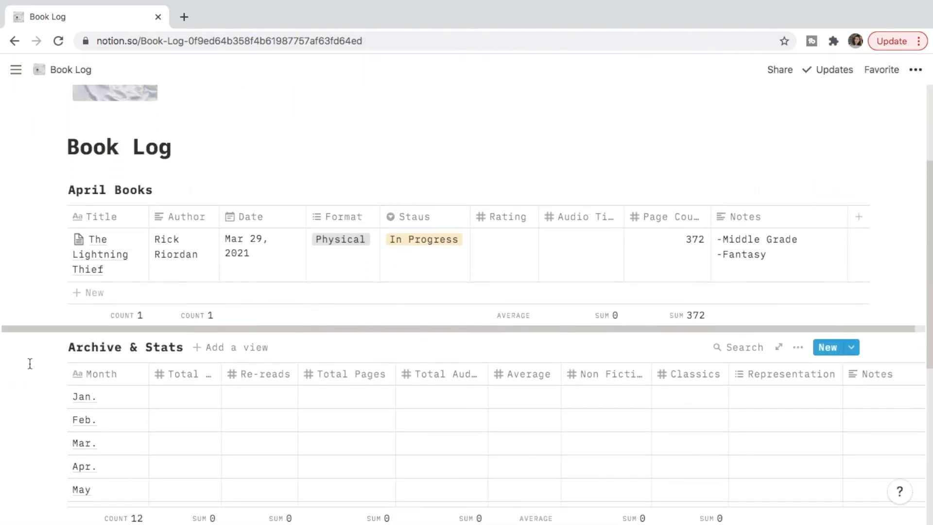
scroll(29, 362, "down", 4)
scroll(29, 364, "up", 1)
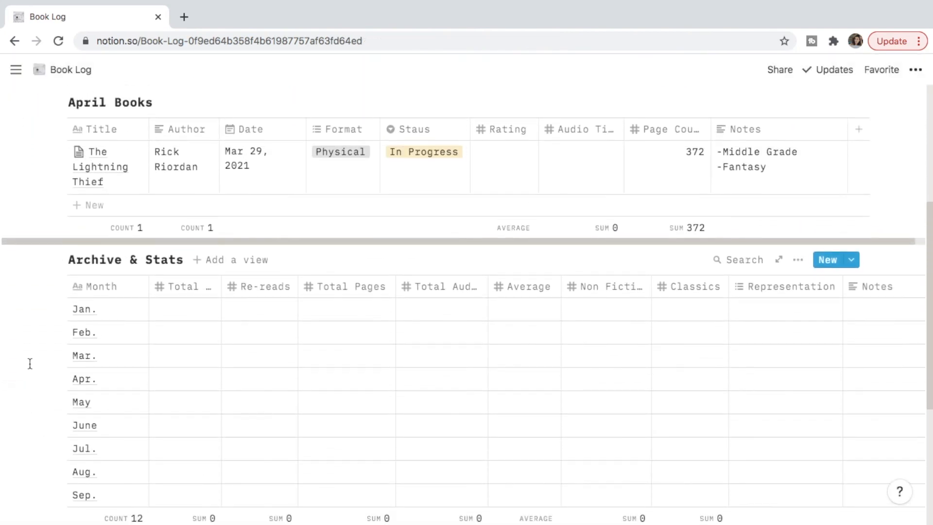
left_click(181, 382)
type("1")
key("Return")
left_click(247, 381)
type("1")
left_click(331, 378)
type("372")
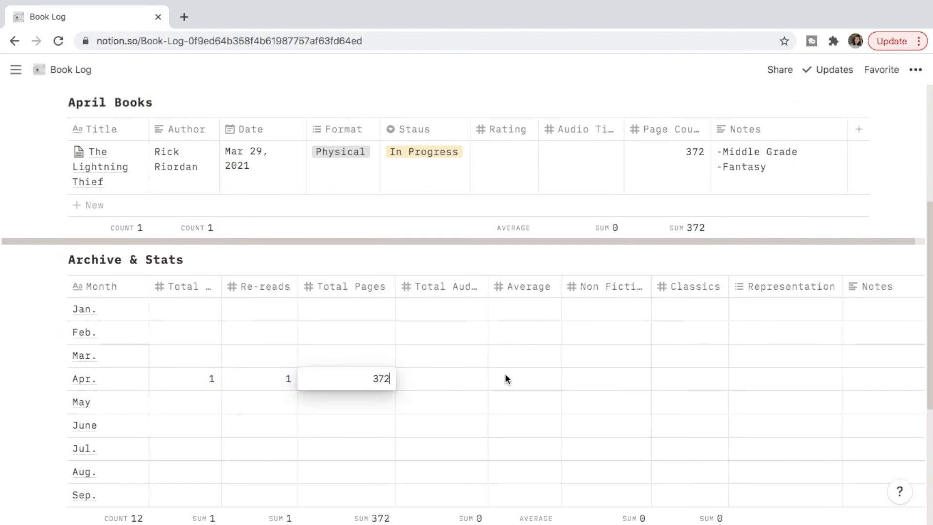
key("Return")
- Set the Apr. row's Average to 5, Non Fiction to 0 and Classics to 1
left_click(518, 381)
type("5")
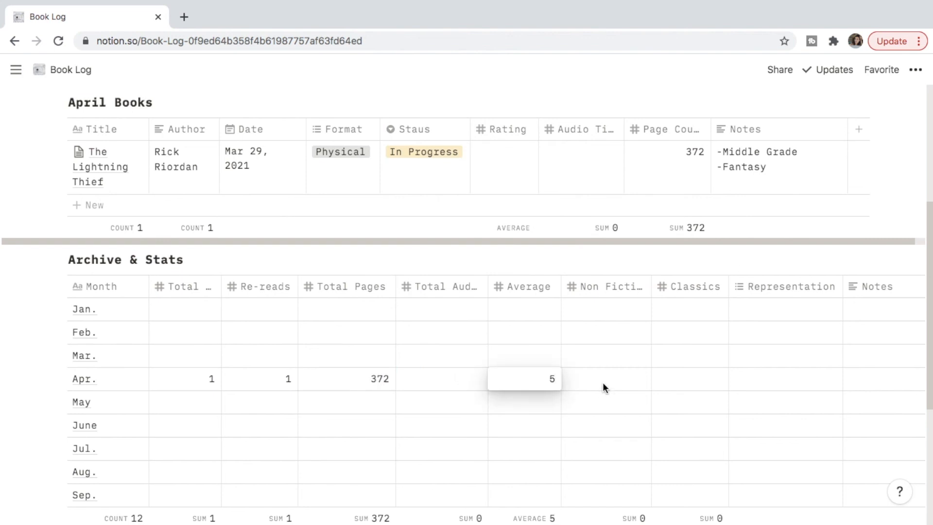
left_click(602, 385)
type("0")
left_click(684, 385)
type("1")
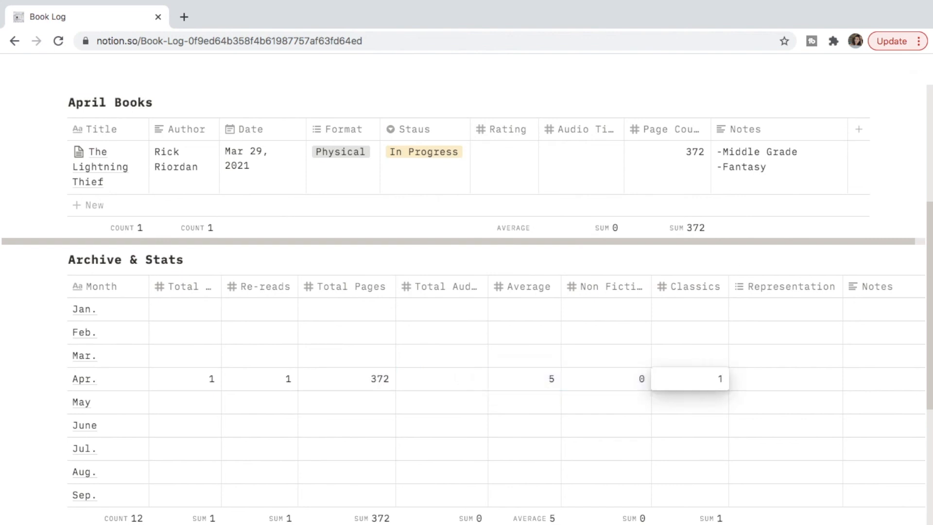
- Tag the Apr. row's Representation as Neurodivergence
left_click(760, 385)
left_click(794, 429)
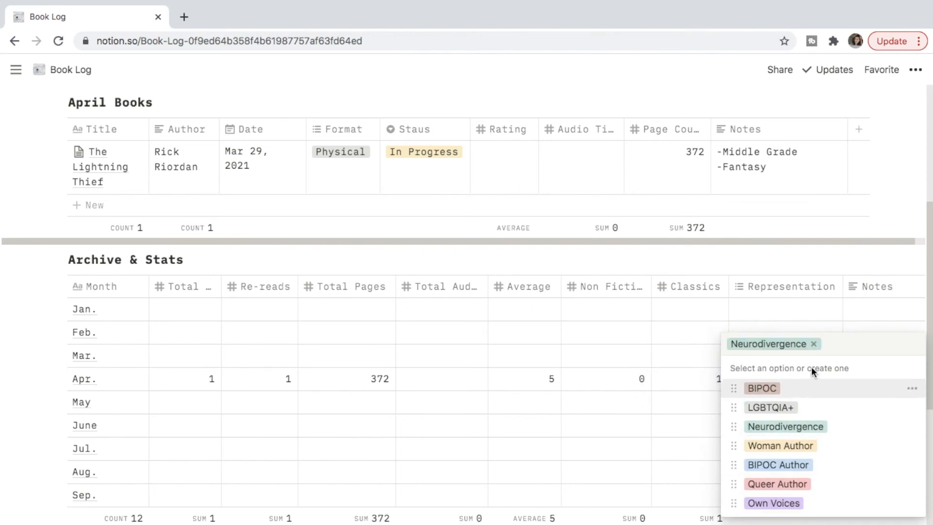
key("Escape")
- Enter two lines in the Apr. row's Notes: "-Slow month, 1 read" and "-0 Women, 0 POC authors"
left_click(743, 379)
type("-")
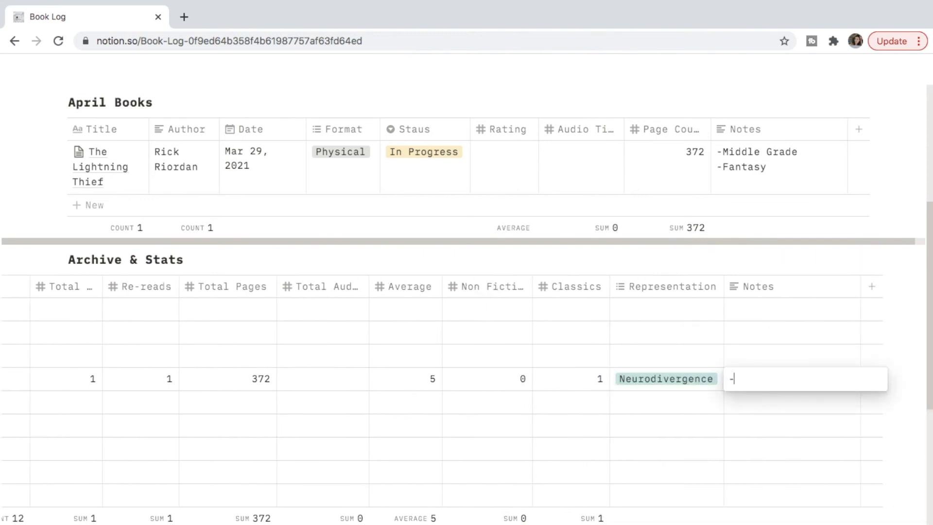
type("Slow month, 1 read")
key("shift+Return")
type("-0")
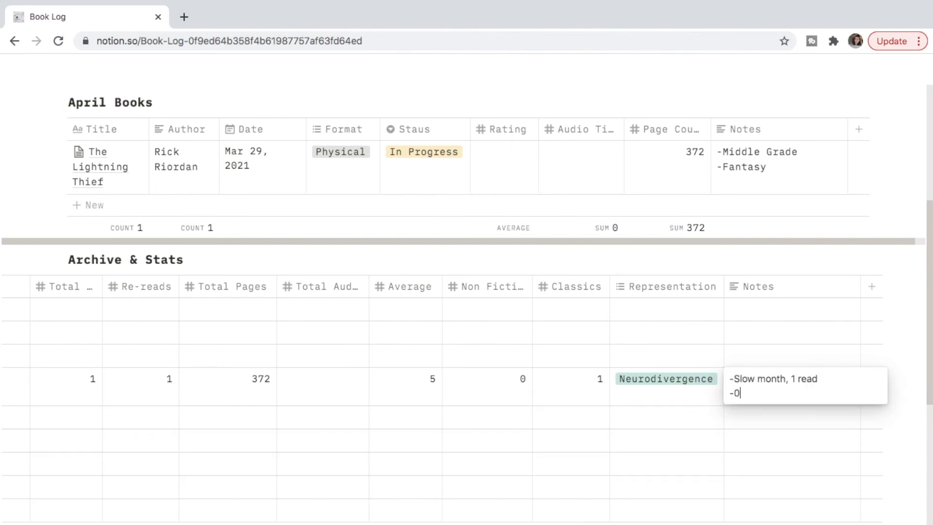
type(" Women, 0 POC authors")
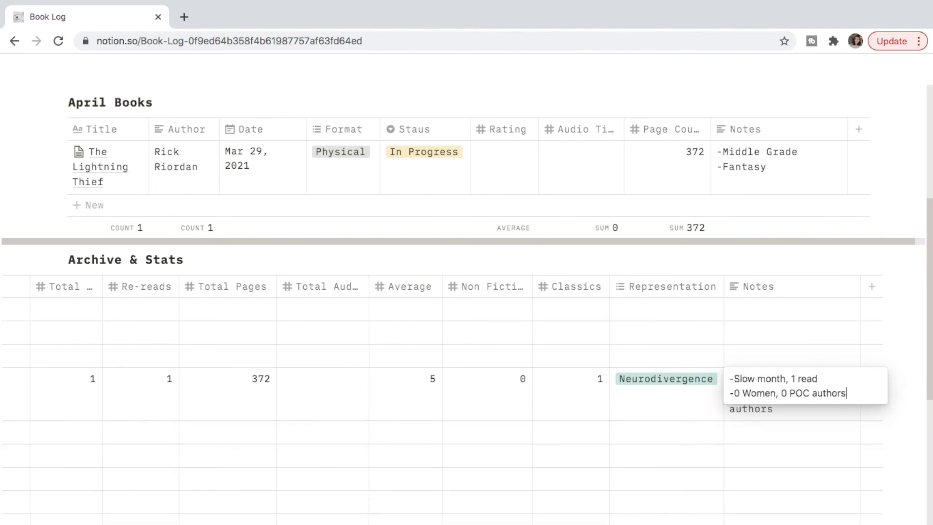
left_click(656, 408)
left_click(656, 409)
left_click(739, 439)
- Duplicate the April Books table on the Book Log page
scroll(739, 440, "left", 3)
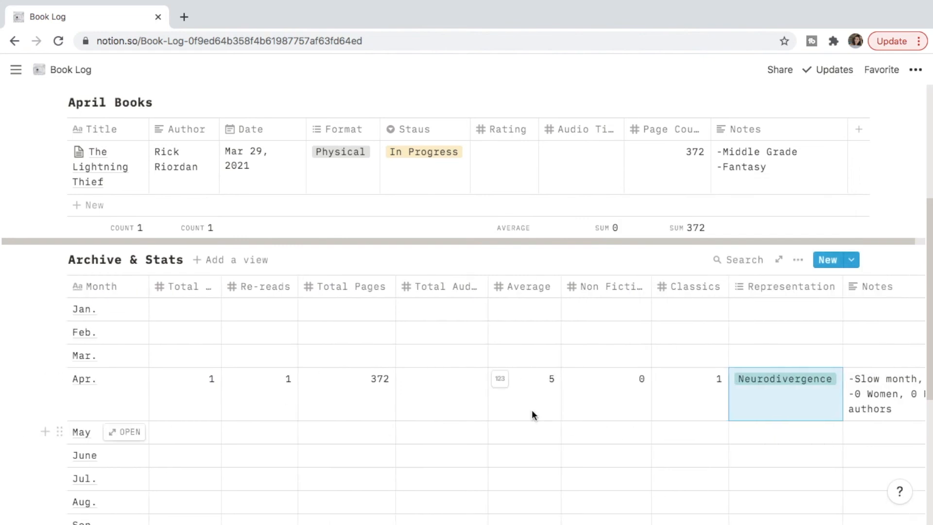
scroll(385, 439, "up", 1)
left_click(29, 139)
left_click(60, 110)
left_click(54, 127)
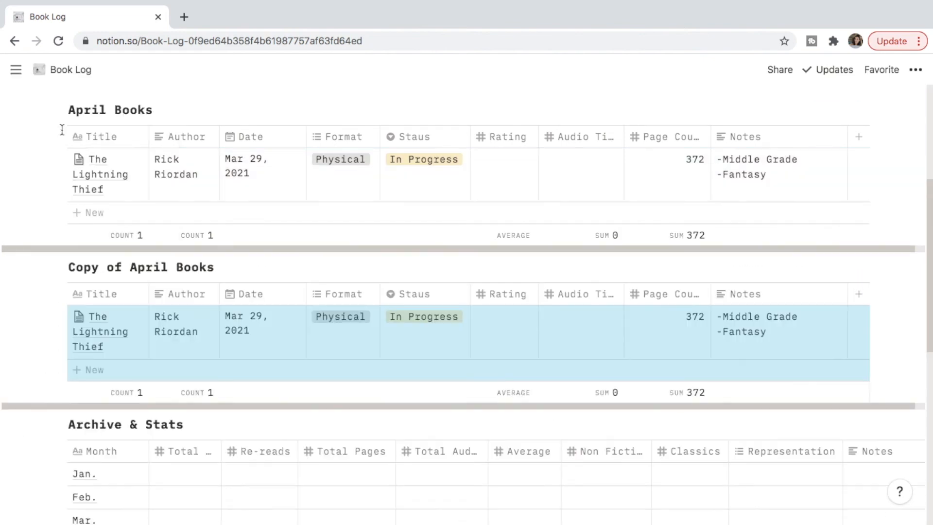
- Delete The Lightning Thief row from the copied table and rename the table "May Books"
left_click_drag(27, 316, 233, 381)
key("Delete")
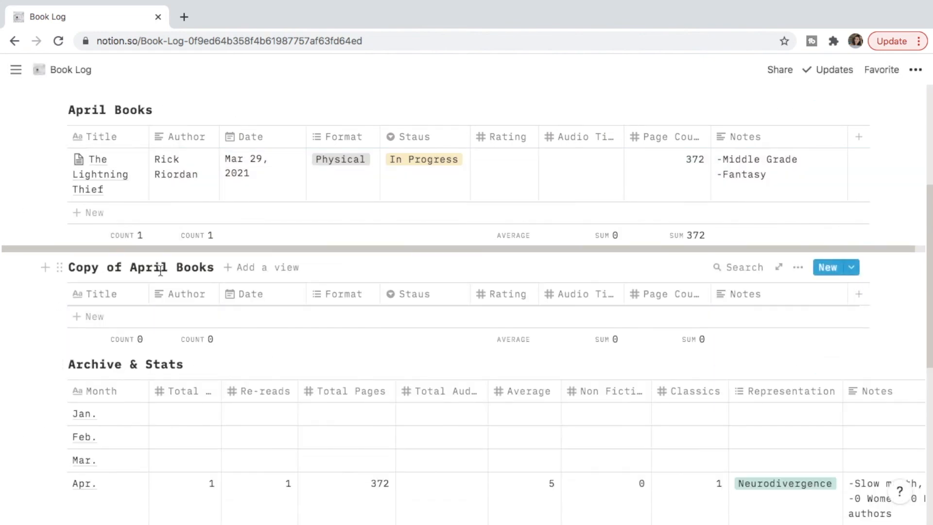
left_click_drag(169, 267, 68, 267)
type("May")
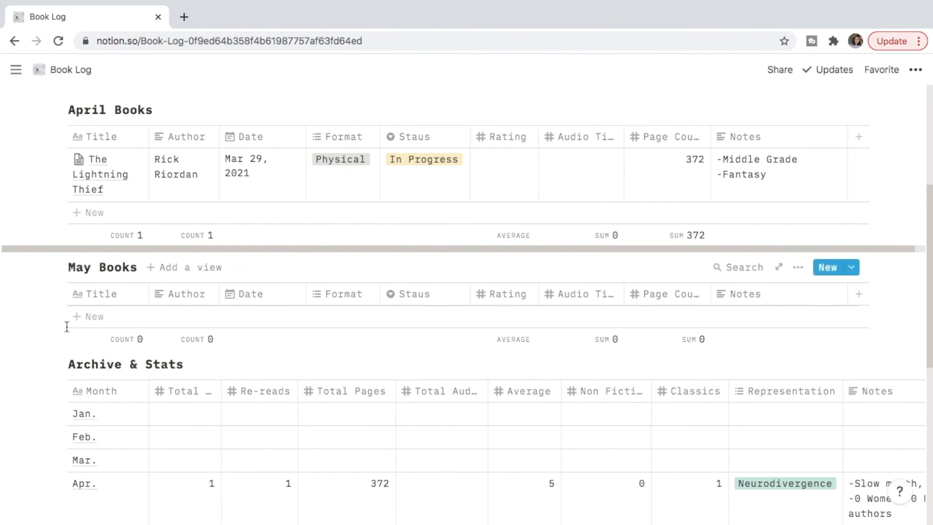
- Move the April Books table into the Apr. entry of Archive & Stats
scroll(551, 315, "down", 2)
scroll(551, 315, "up", 2)
left_click_drag(60, 110, 85, 481)
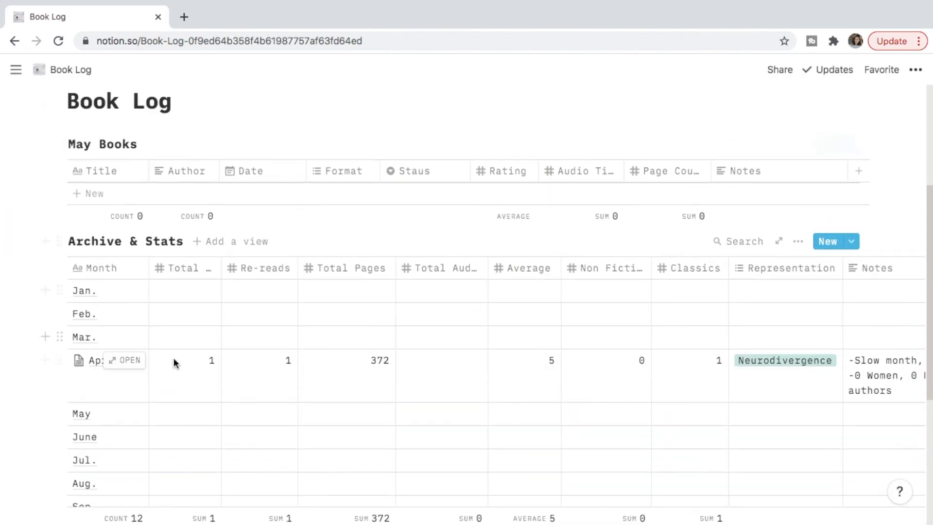
- Open the Apr. entry of Archive & Stats as a full page
scroll(231, 399, "down", 1)
left_click(124, 330)
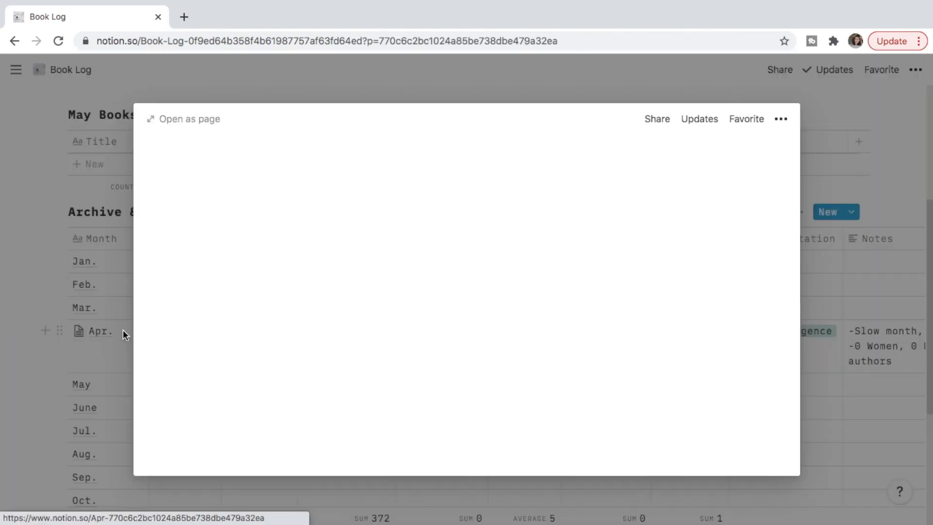
left_click(780, 120)
key("Escape")
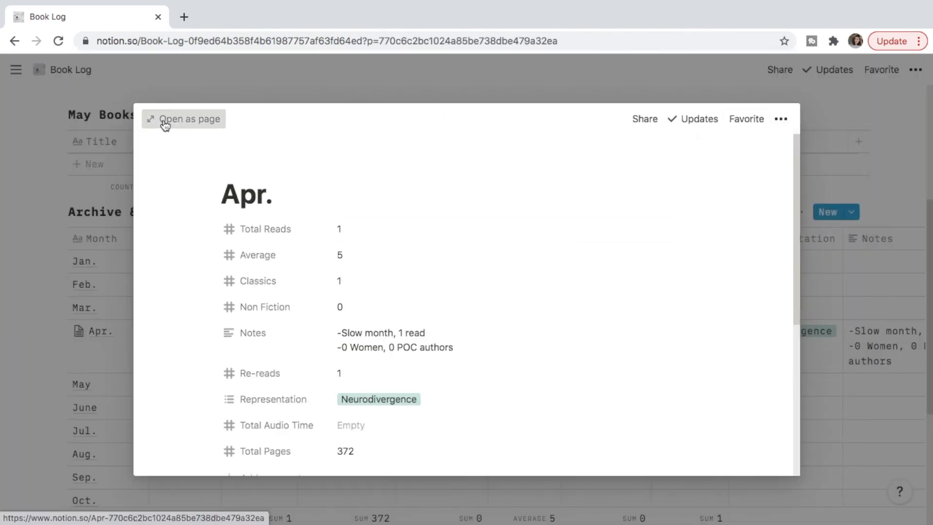
left_click(163, 121)
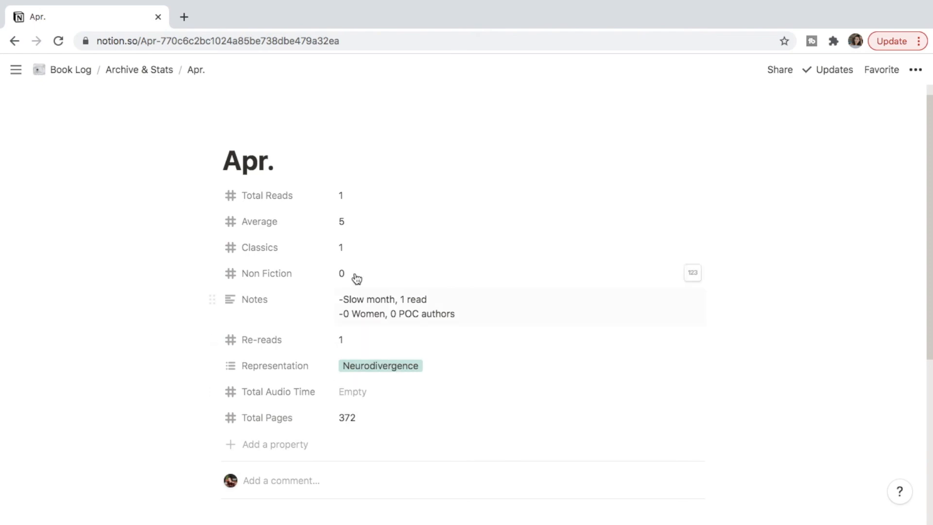